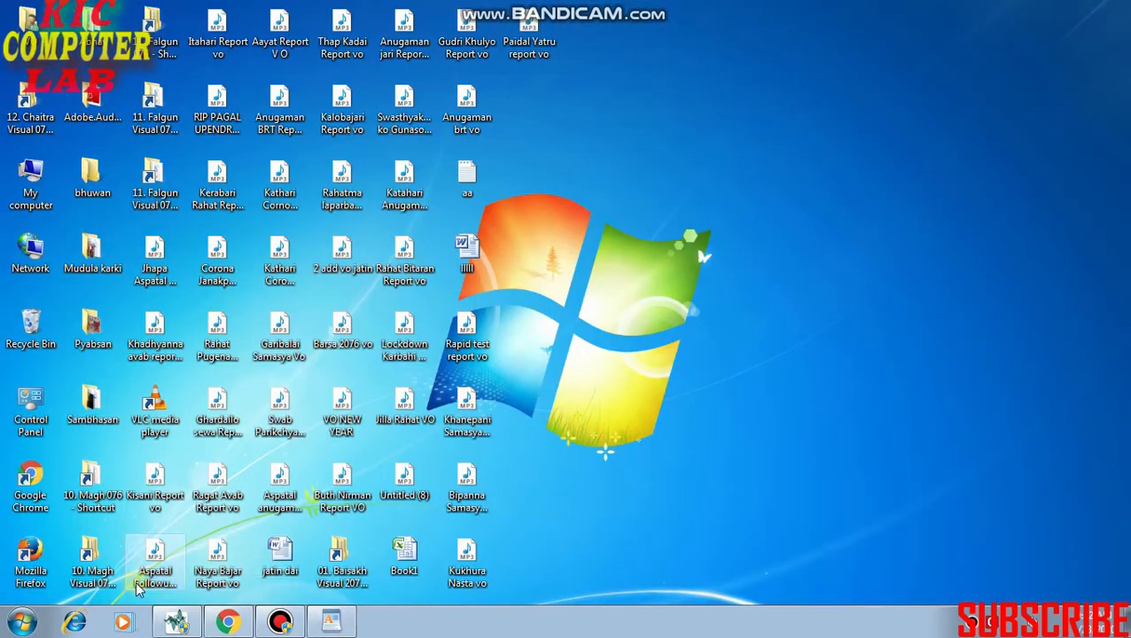
# Search the installed programs for "WORD" and launch WordPad.
pyautogui.click(21, 623)
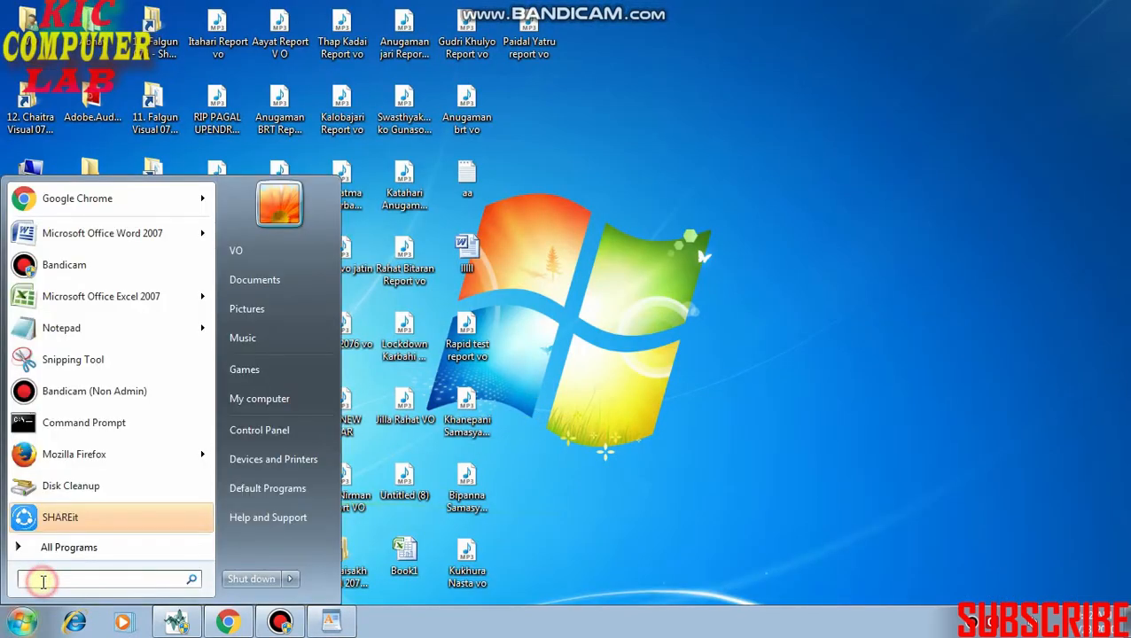
pyautogui.write('WORD')
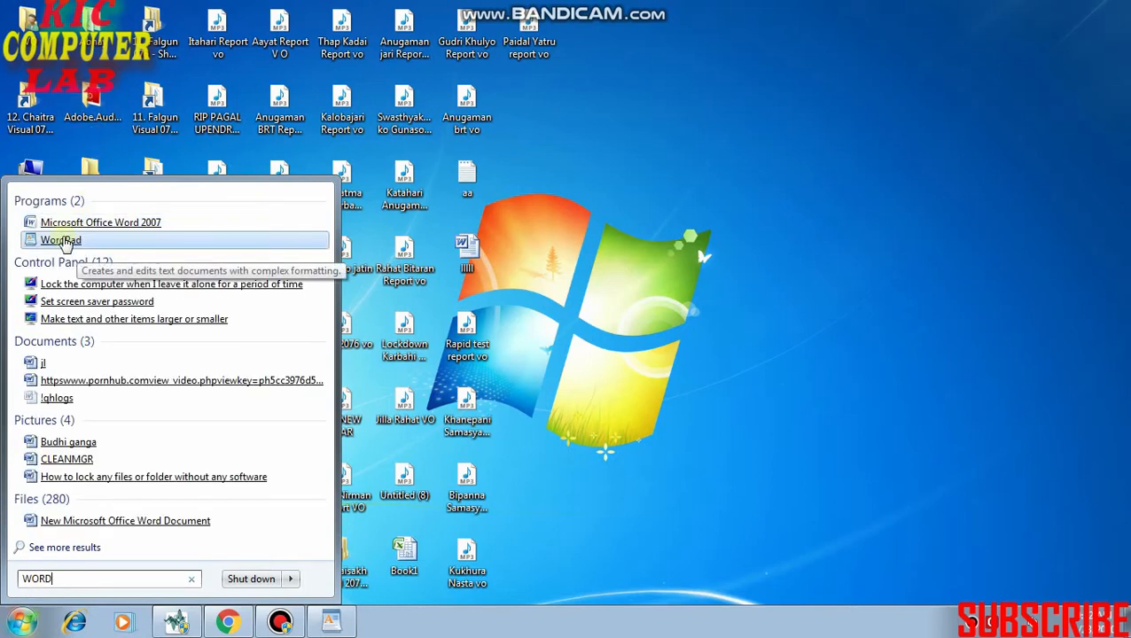
pyautogui.click(71, 242)
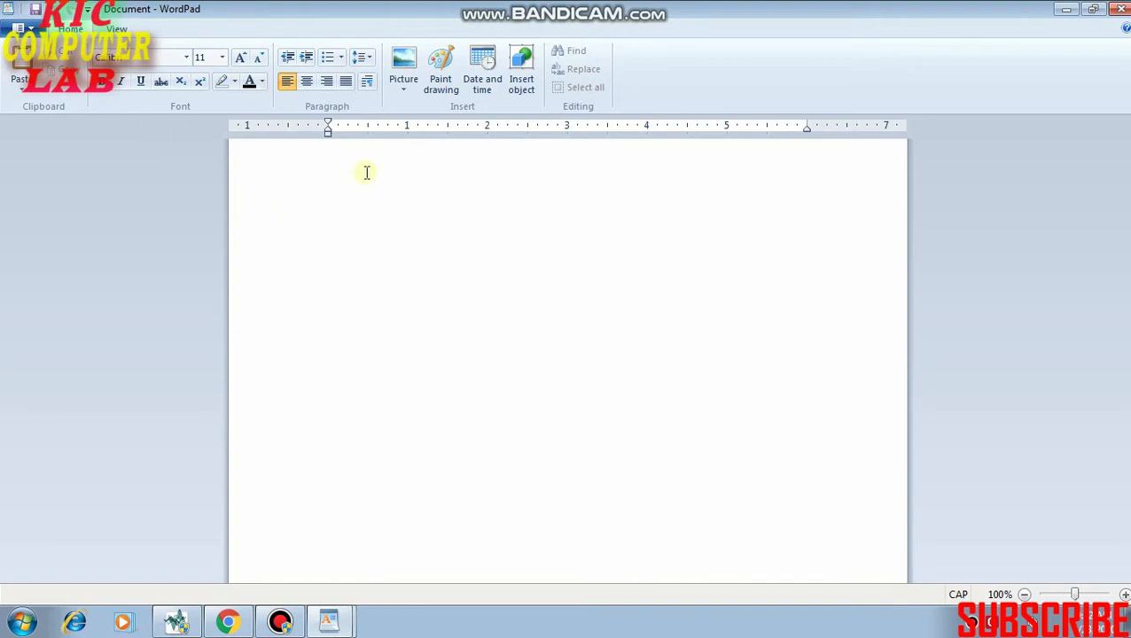
# Add the centered heading "CV" on the first line of the blank document.
pyautogui.hotkey('ctrl', 'e')
pyautogui.write('cv')
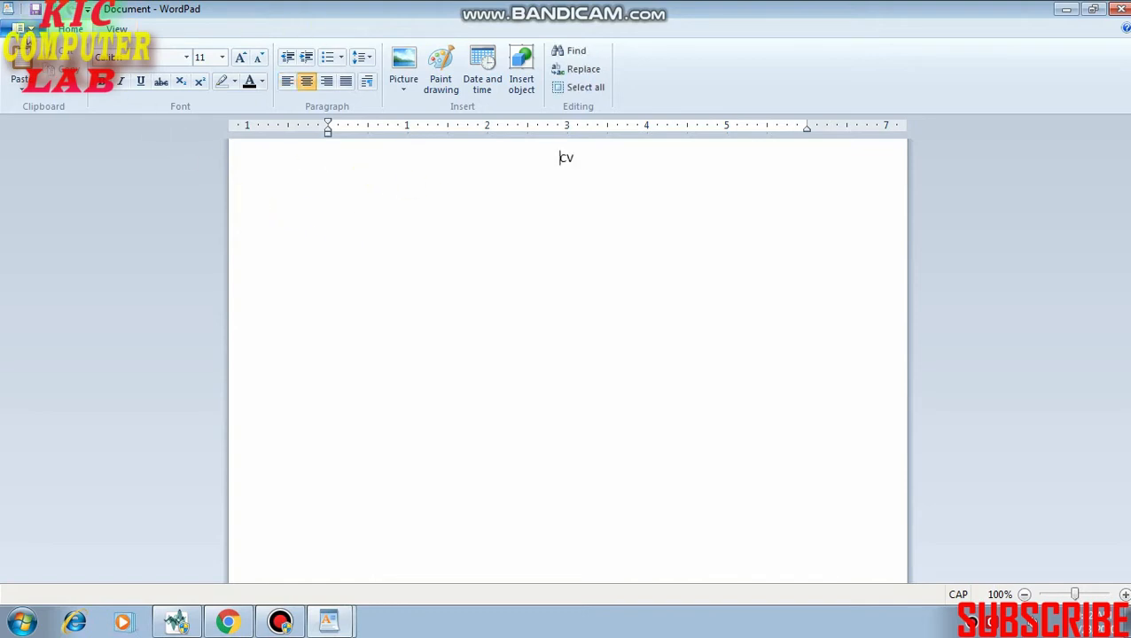
# Examine the CV page in print preview at a closer zoom and return to editing.
pyautogui.click(18, 28)
pyautogui.click(26, 32)
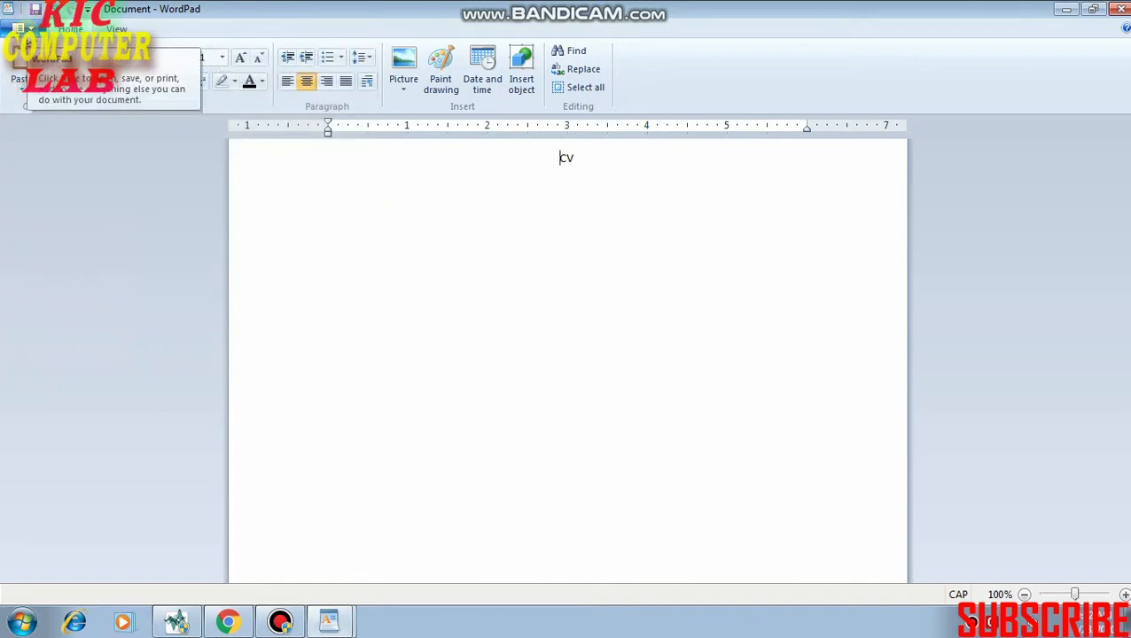
pyautogui.click(26, 30)
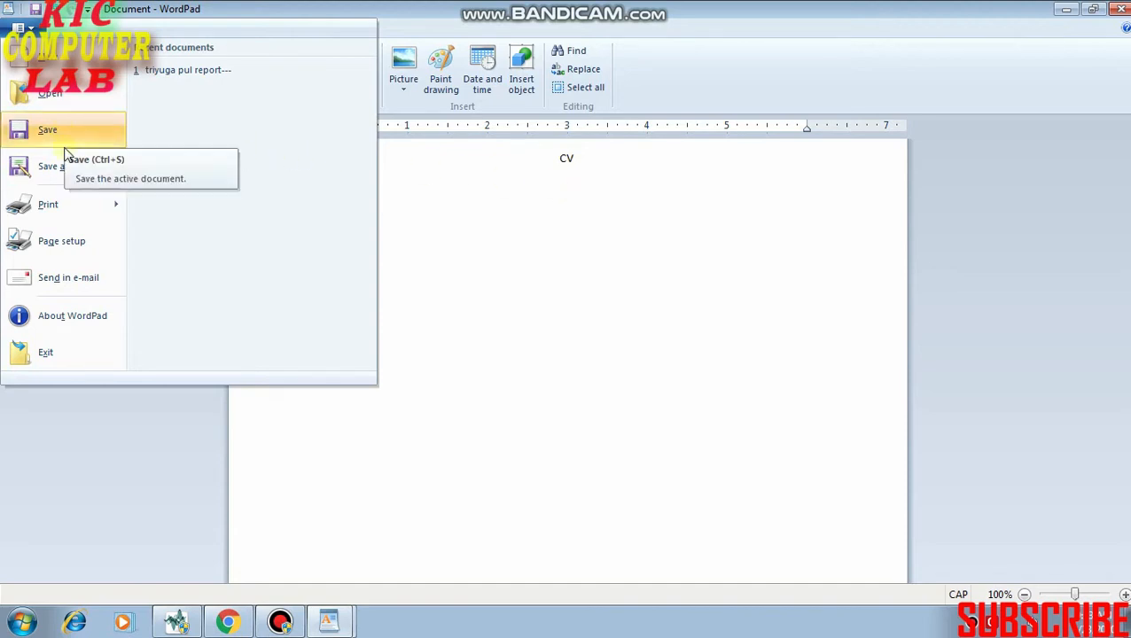
pyautogui.moveTo(63, 169)
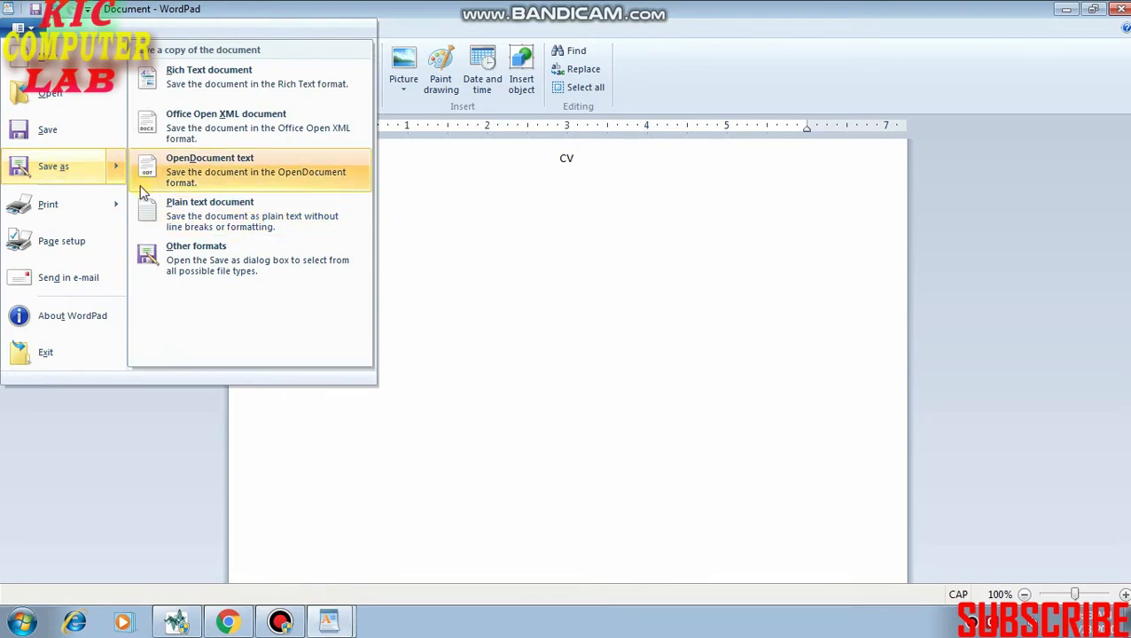
pyautogui.moveTo(85, 209)
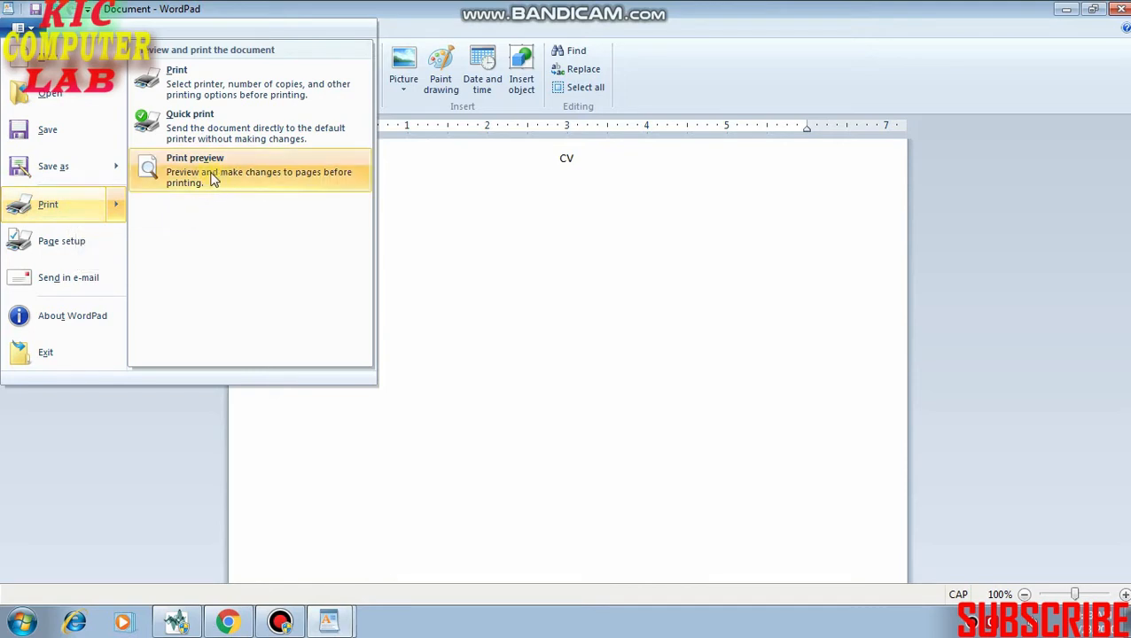
pyautogui.click(243, 181)
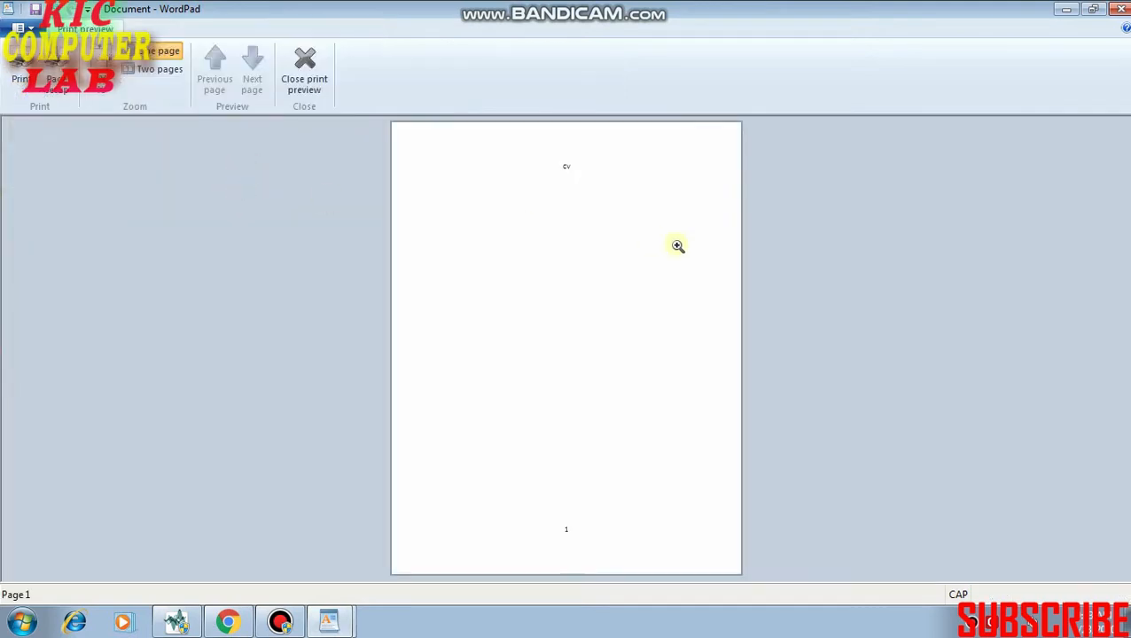
pyautogui.click(601, 201)
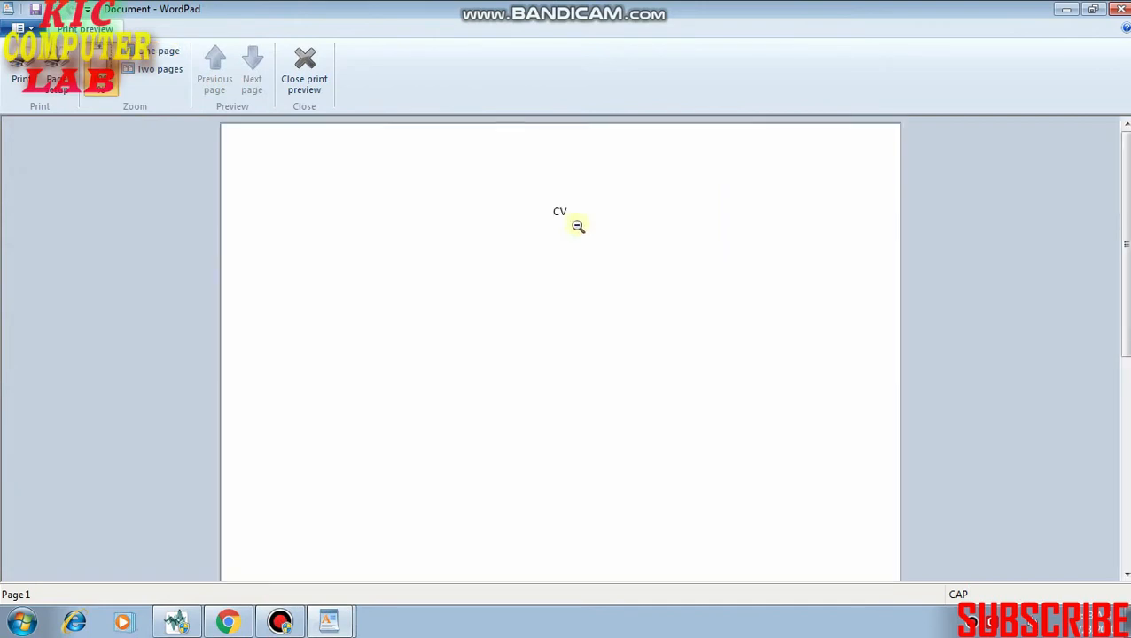
pyautogui.scroll(-3, 577, 226)
pyautogui.scroll(3, 576, 224)
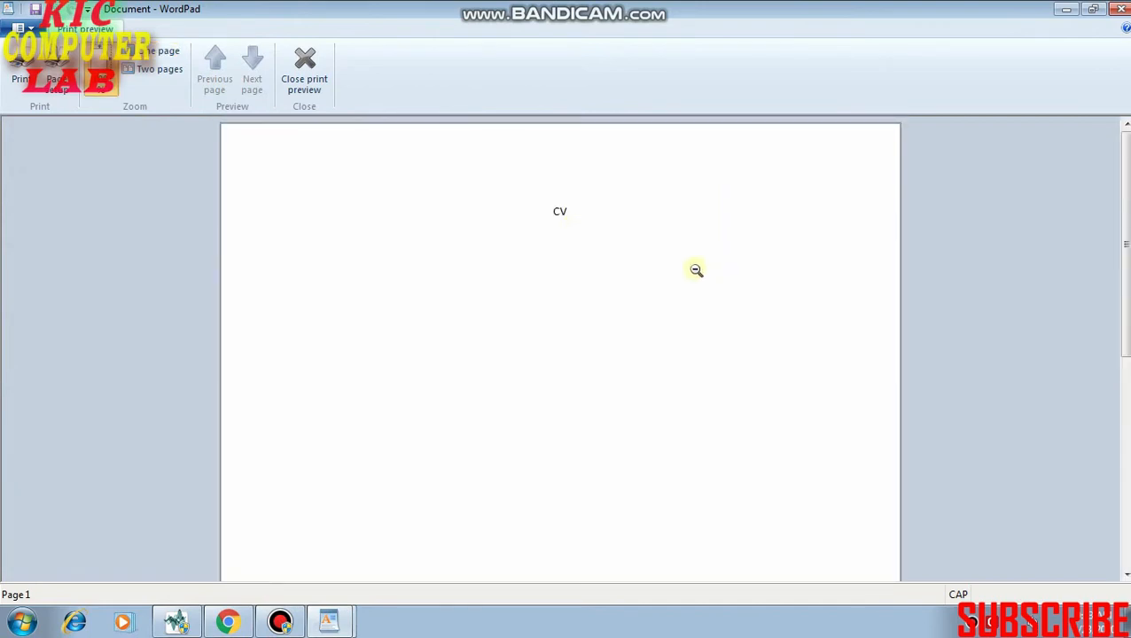
pyautogui.click(305, 78)
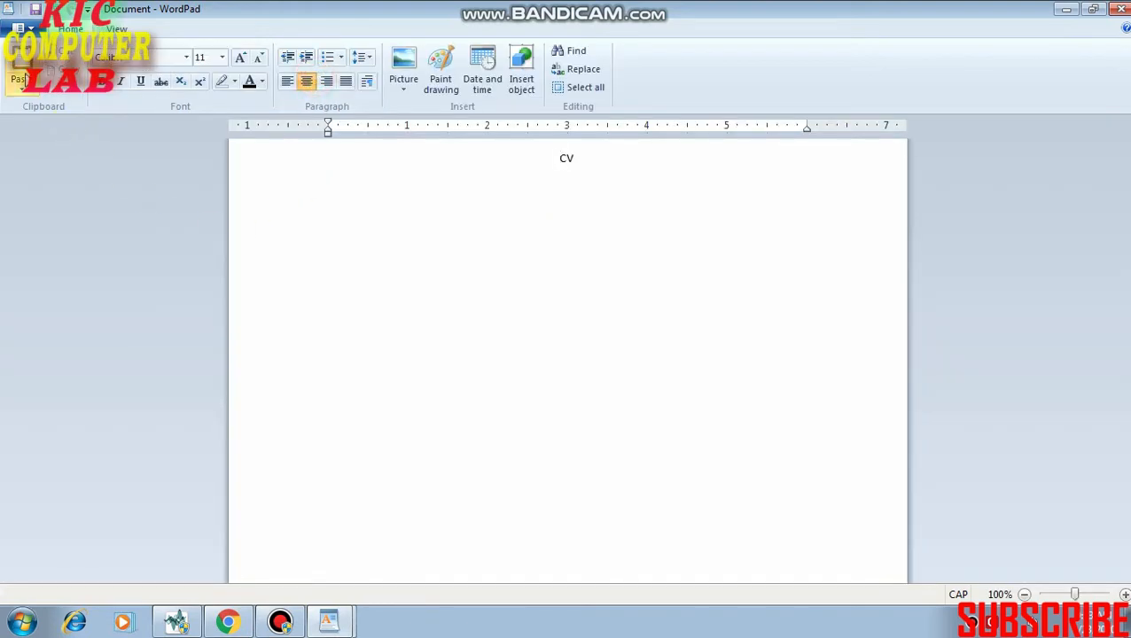
# Review the page setup's paper size, orientation and margins, and accept the settings as they are.
pyautogui.click(19, 29)
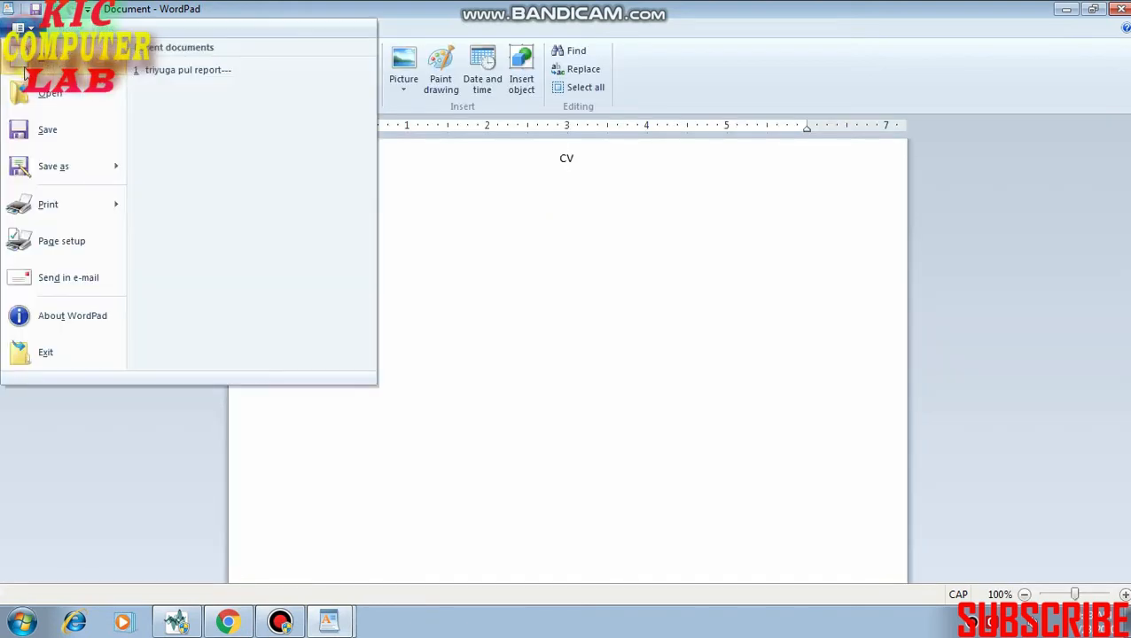
pyautogui.click(46, 248)
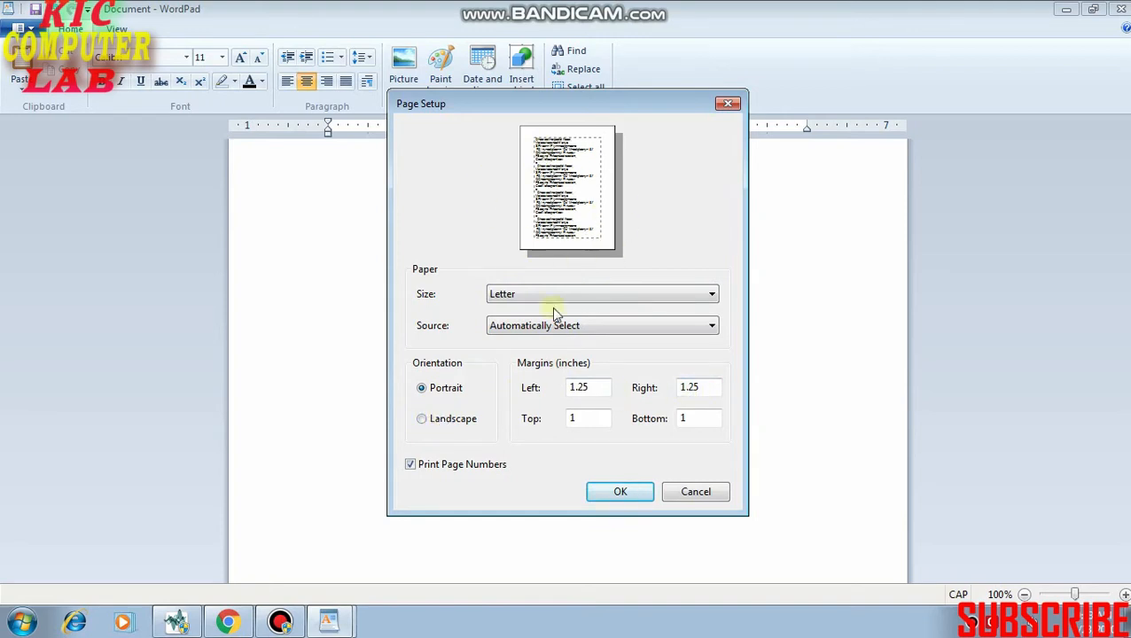
pyautogui.click(620, 493)
pyautogui.click(20, 29)
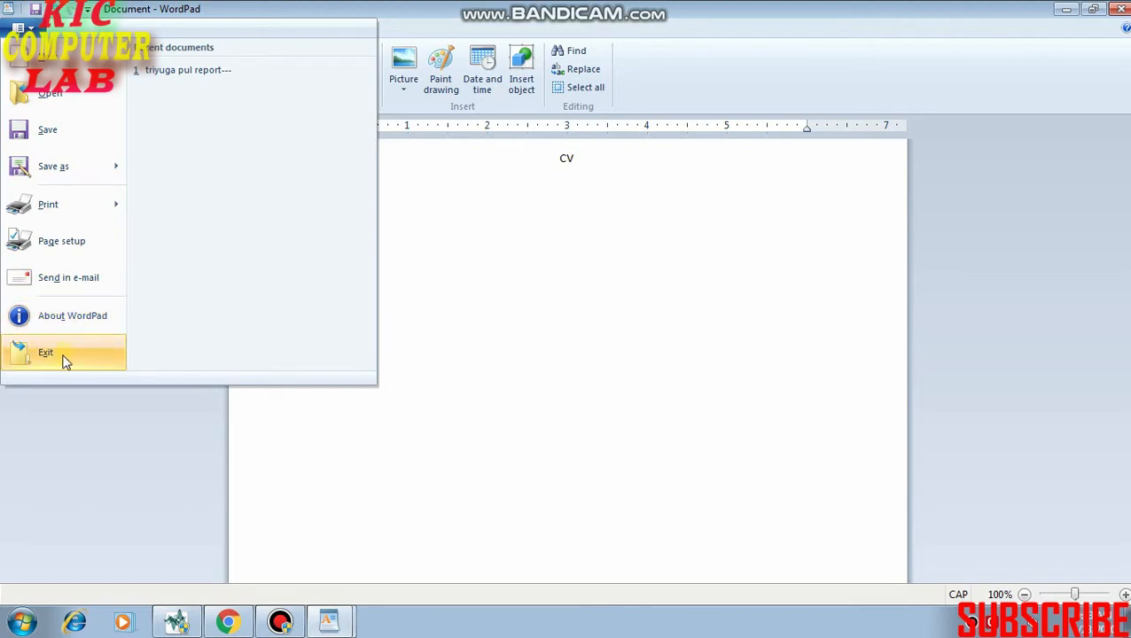
pyautogui.click(518, 290)
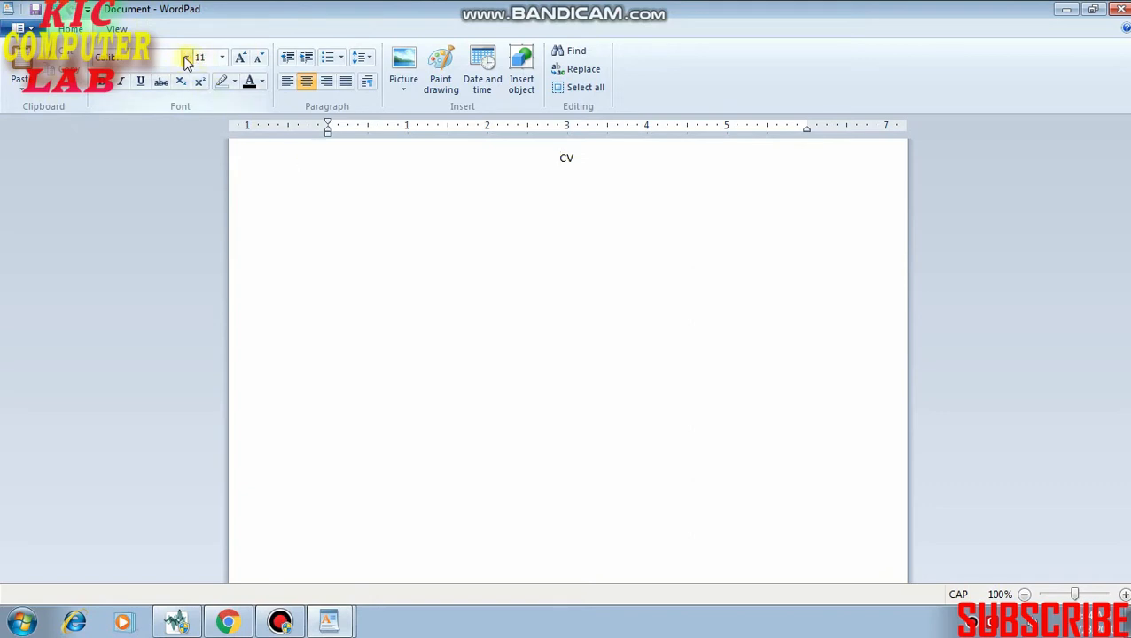
# Add a left-aligned name line below the CV heading in the Bodoni MT Poster Compressed font.
pyautogui.click(586, 159)
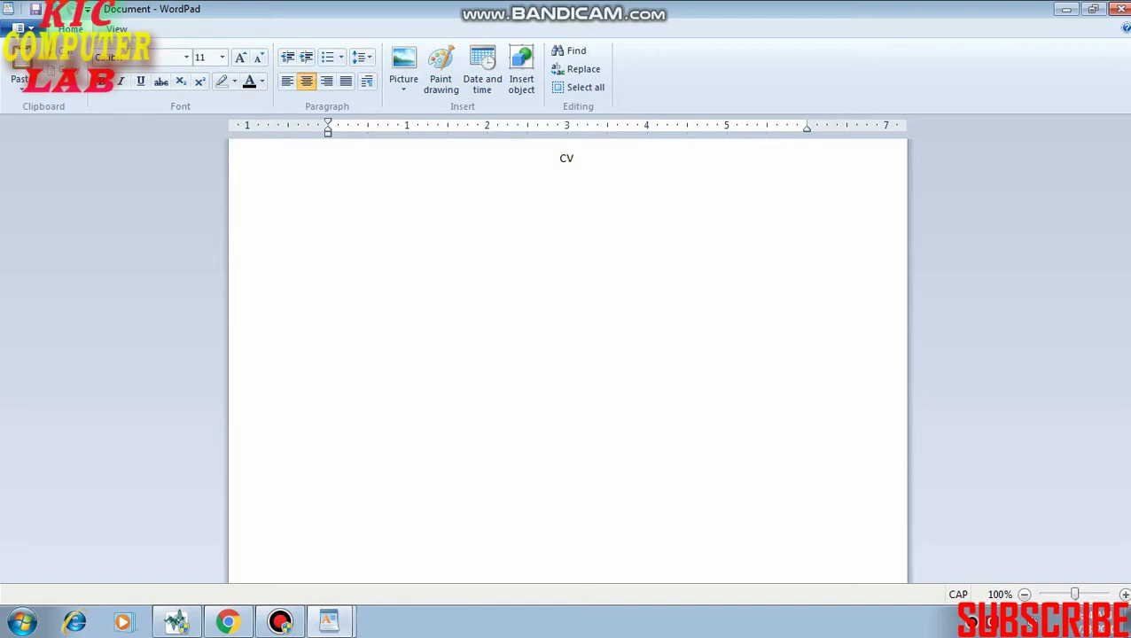
pyautogui.click(186, 57)
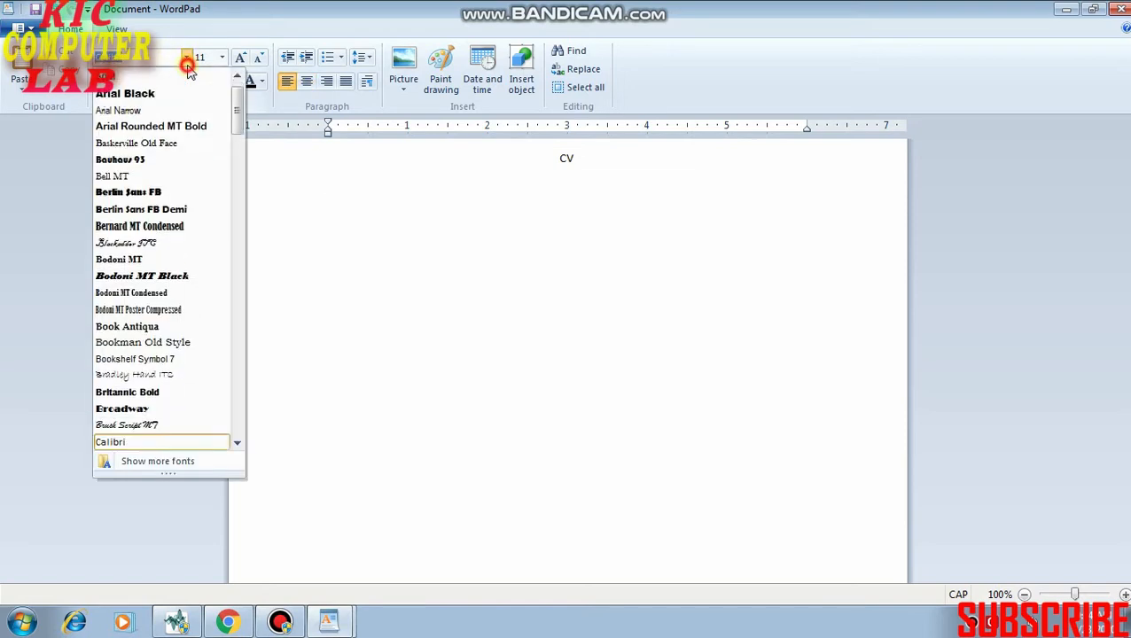
pyautogui.click(133, 310)
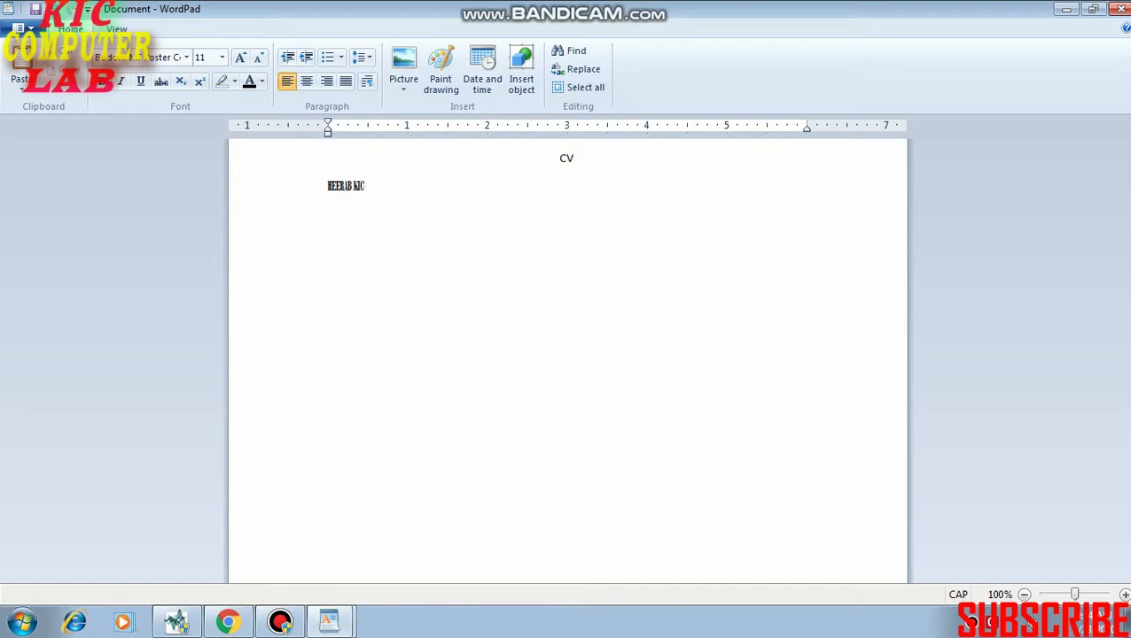
# Change the font of the name line below the CV heading to Broadway.
pyautogui.tripleClick(373, 190)
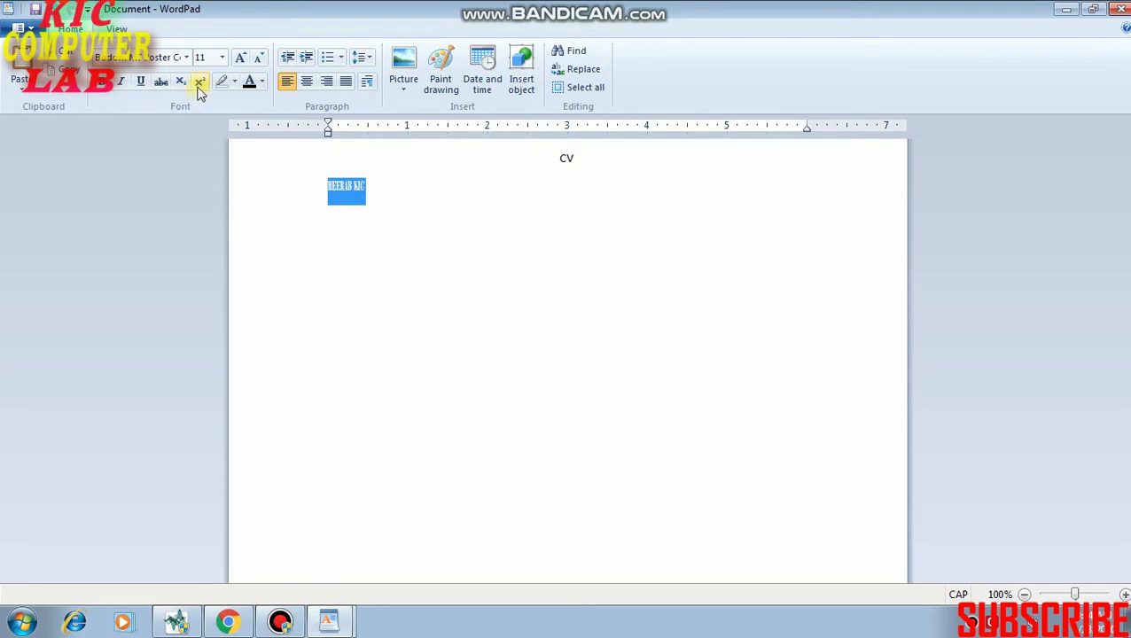
pyautogui.click(187, 58)
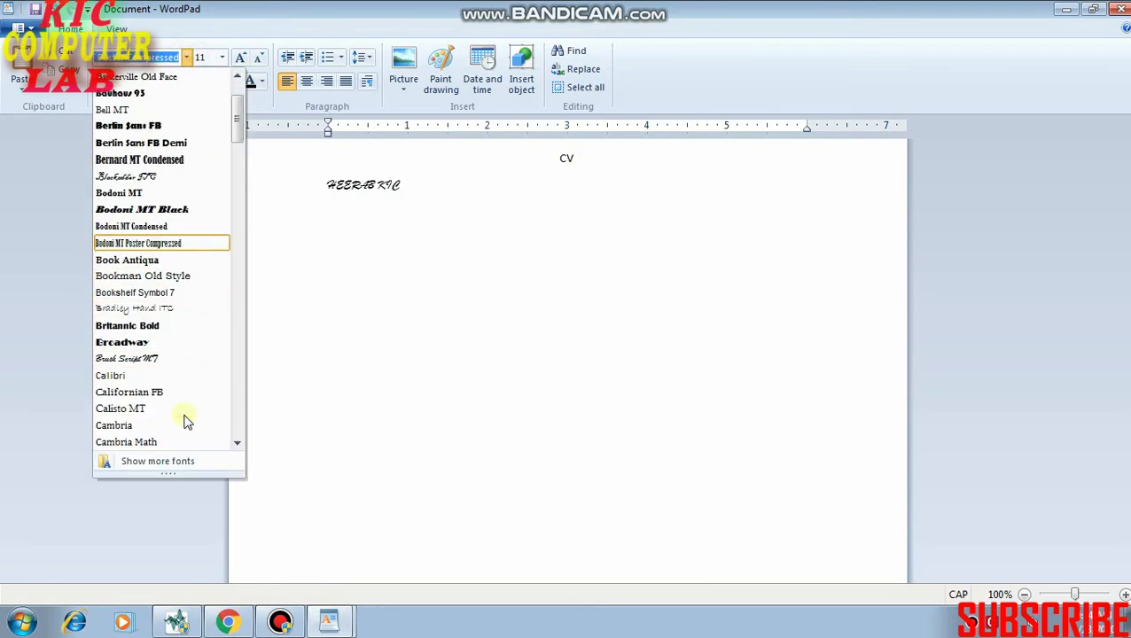
pyautogui.click(142, 344)
# Add a new line with the text "HHHS" below the name line.
pyautogui.click(453, 194)
pyautogui.press('Return')
pyautogui.write('HHHS')
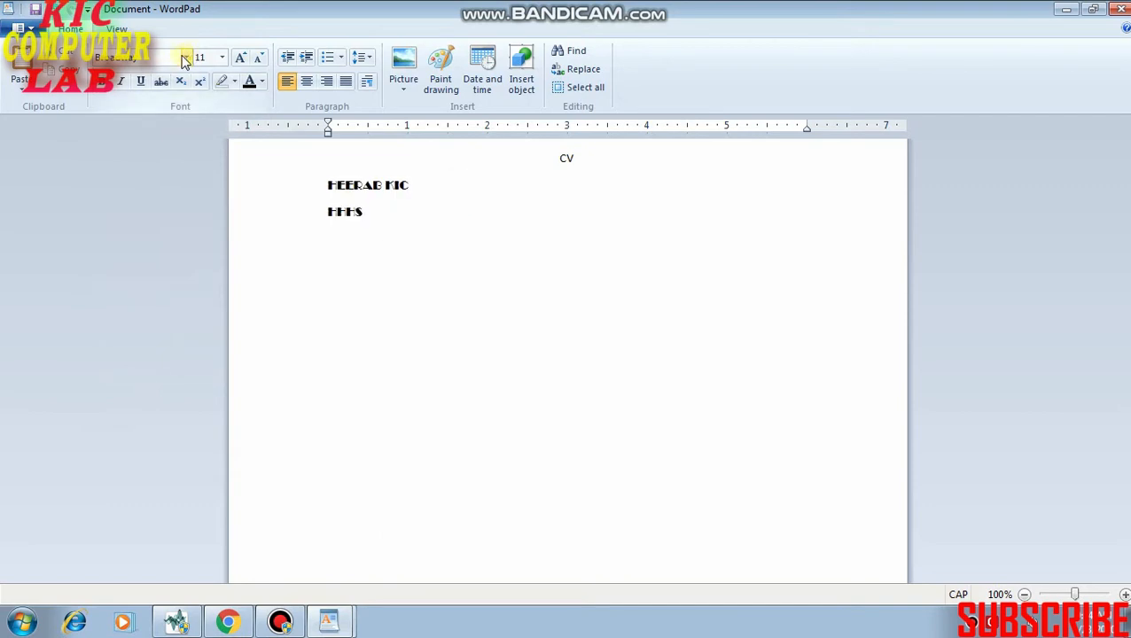
# Switch the font to Preeti and add some sample characters after "HHHS".
pyautogui.click(187, 57)
pyautogui.write('PR')
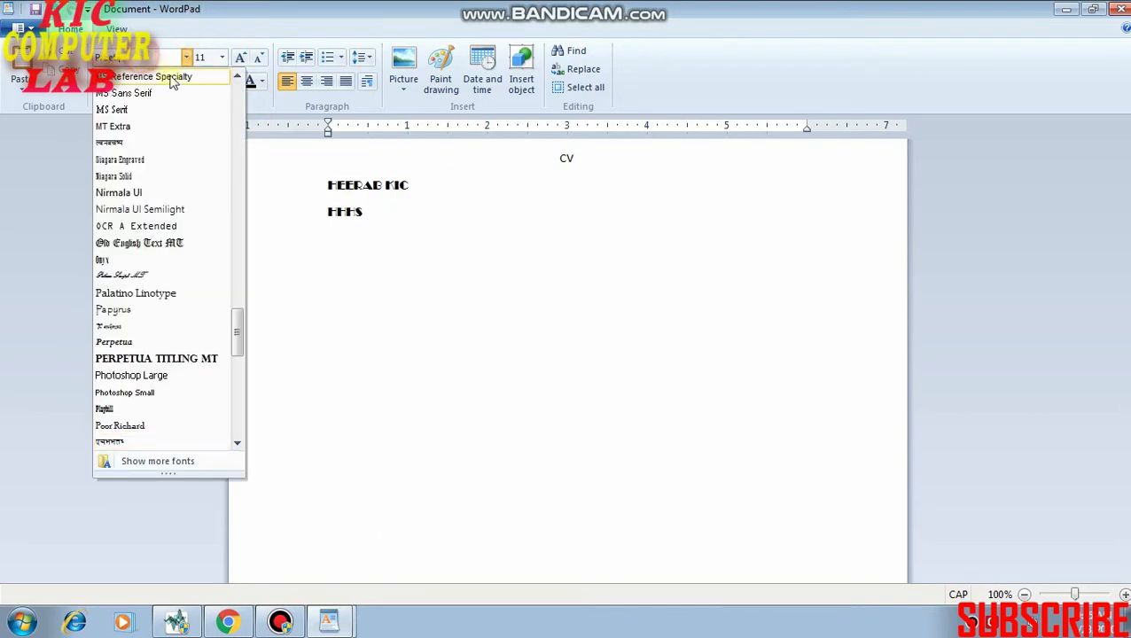
pyautogui.click(396, 221)
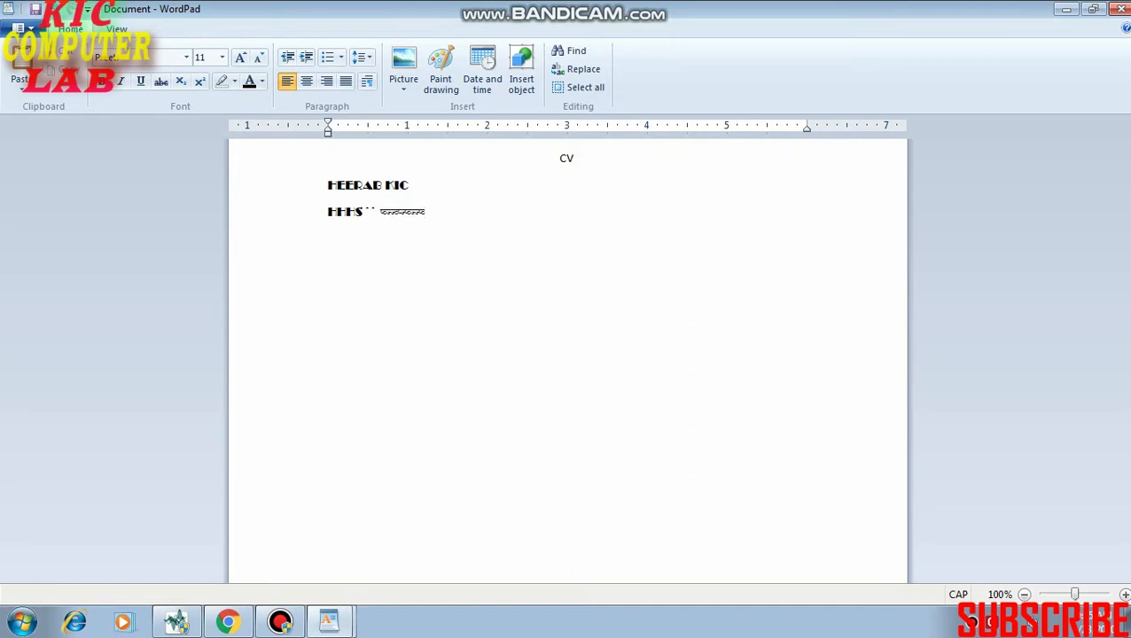
pyautogui.click(186, 57)
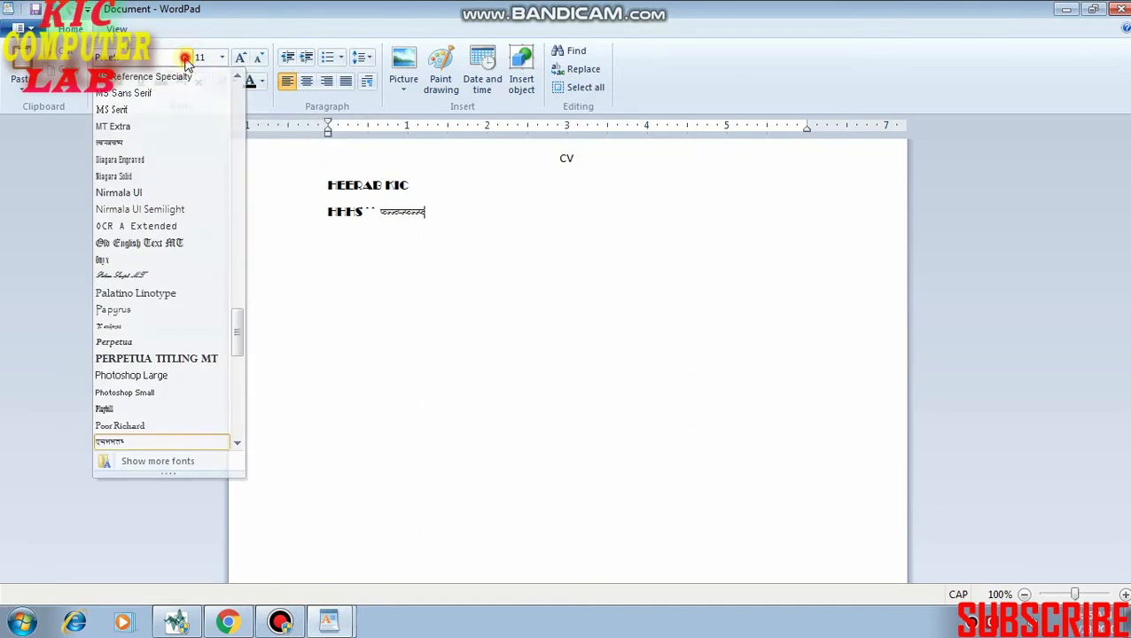
pyautogui.click(186, 59)
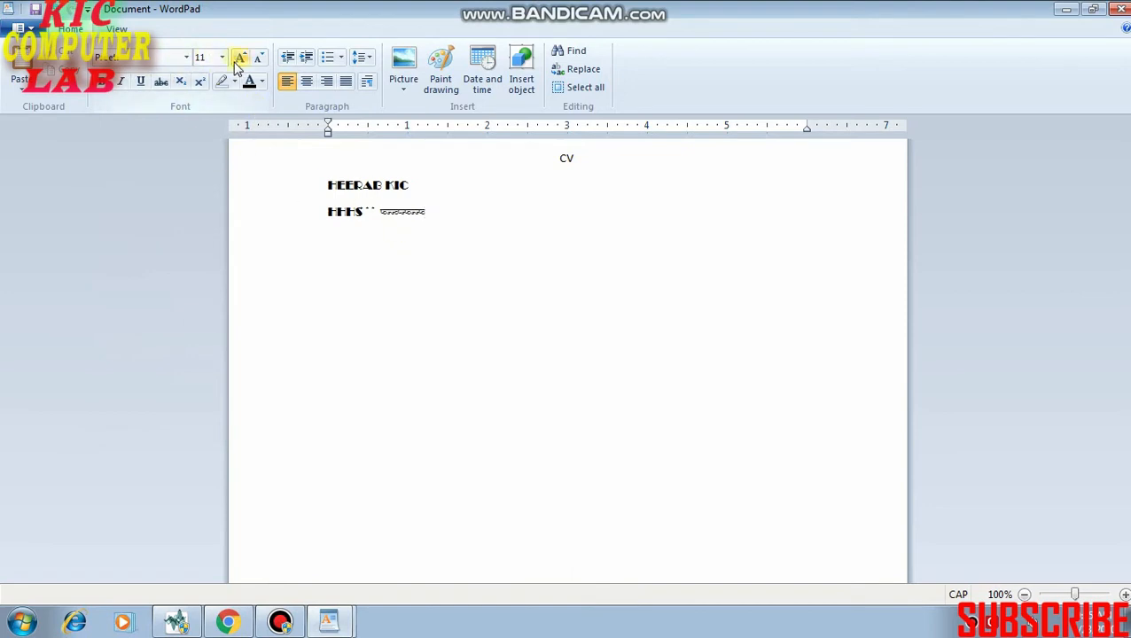
# Set the font size of the name line below the CV heading to 26.
pyautogui.moveTo(429, 184); pyautogui.dragTo(360, 185)
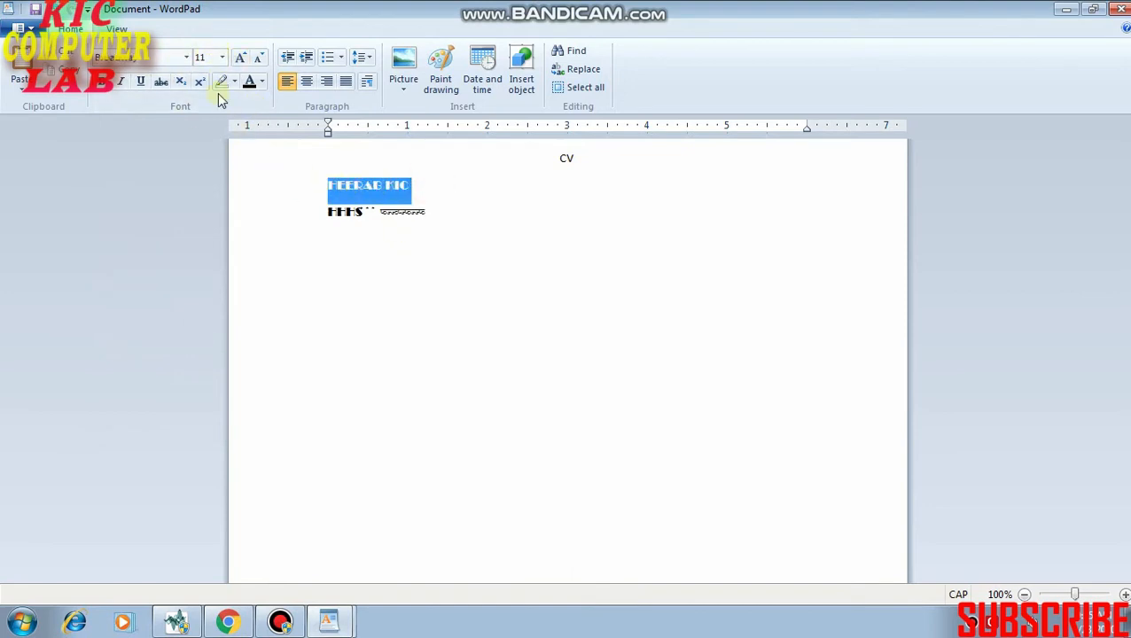
pyautogui.click(223, 56)
pyautogui.click(202, 231)
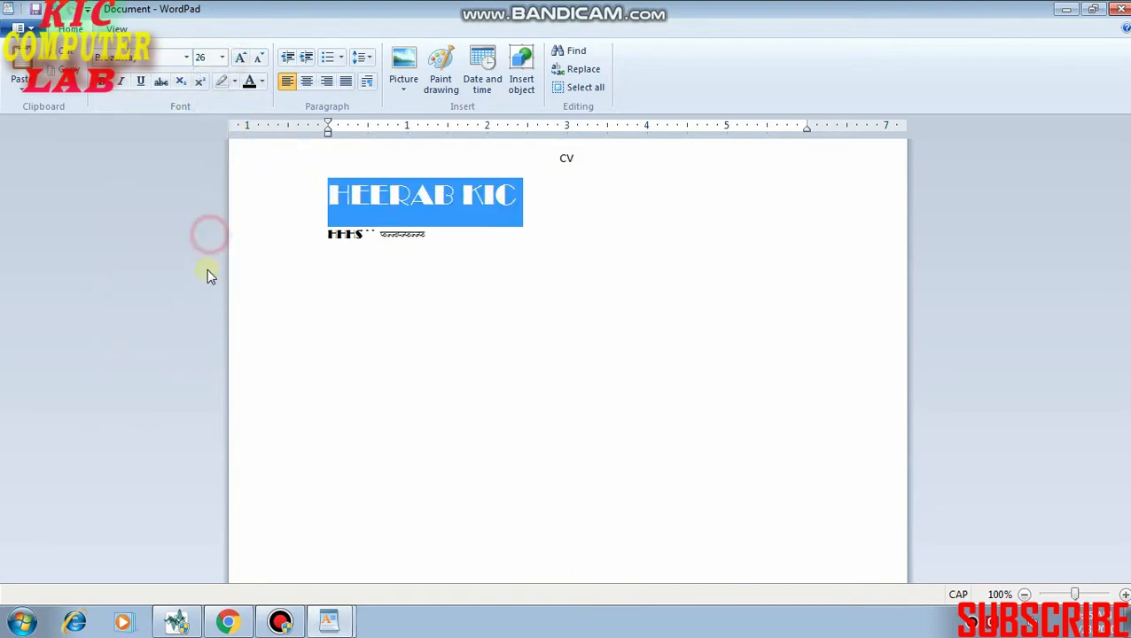
pyautogui.click(207, 280)
pyautogui.click(431, 285)
pyautogui.click(432, 285)
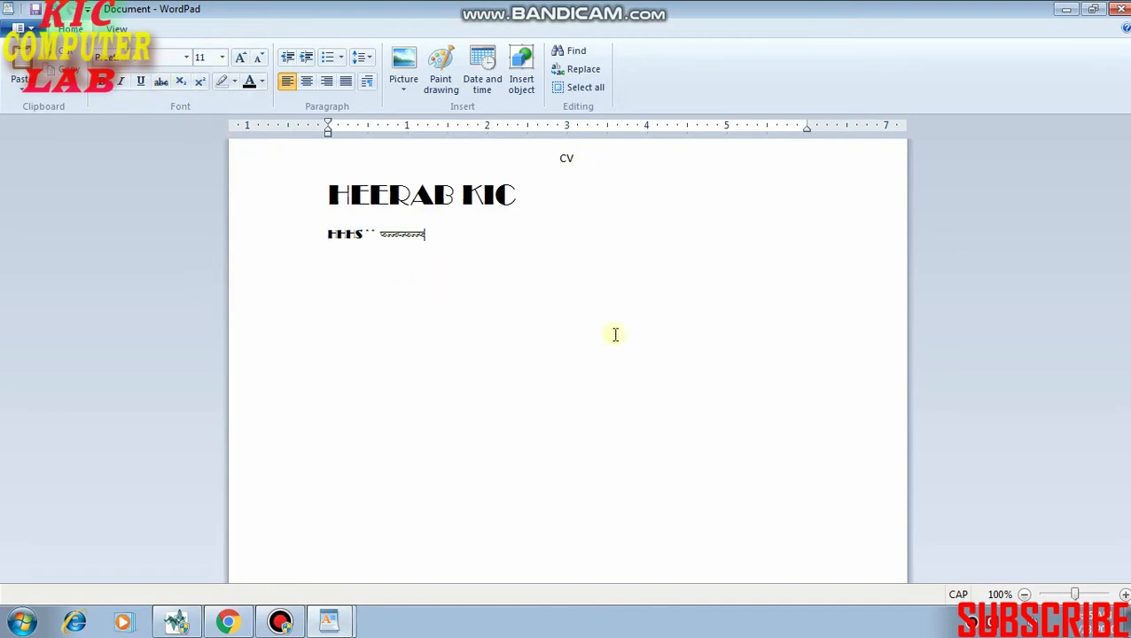
# Make the large name line bold.
pyautogui.moveTo(533, 194); pyautogui.dragTo(209, 205)
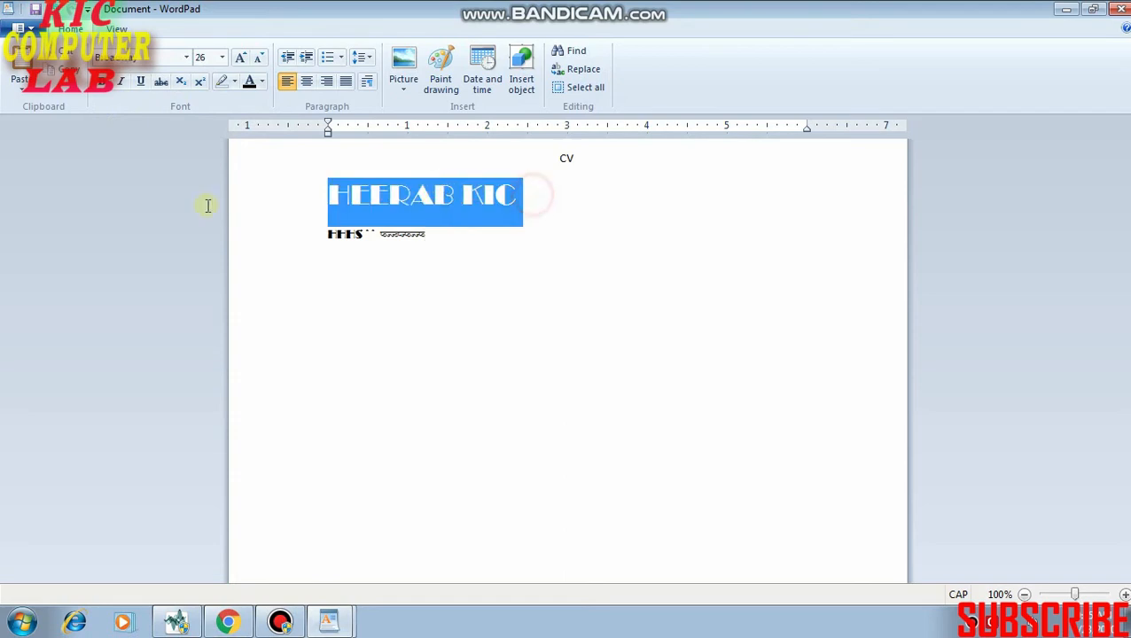
pyautogui.click(103, 86)
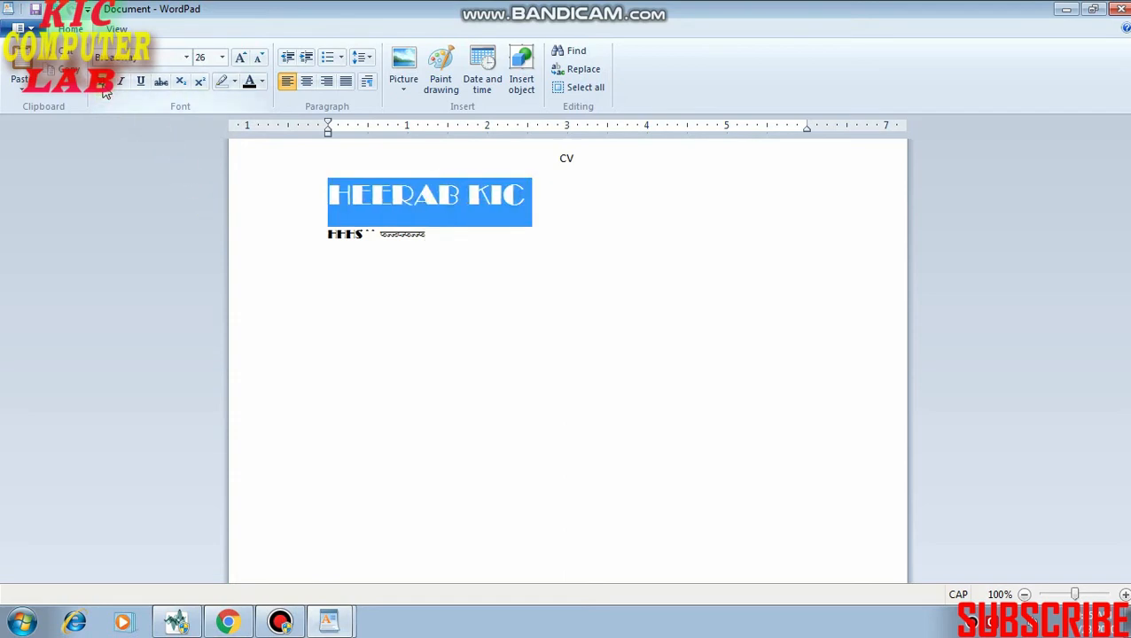
pyautogui.click(104, 88)
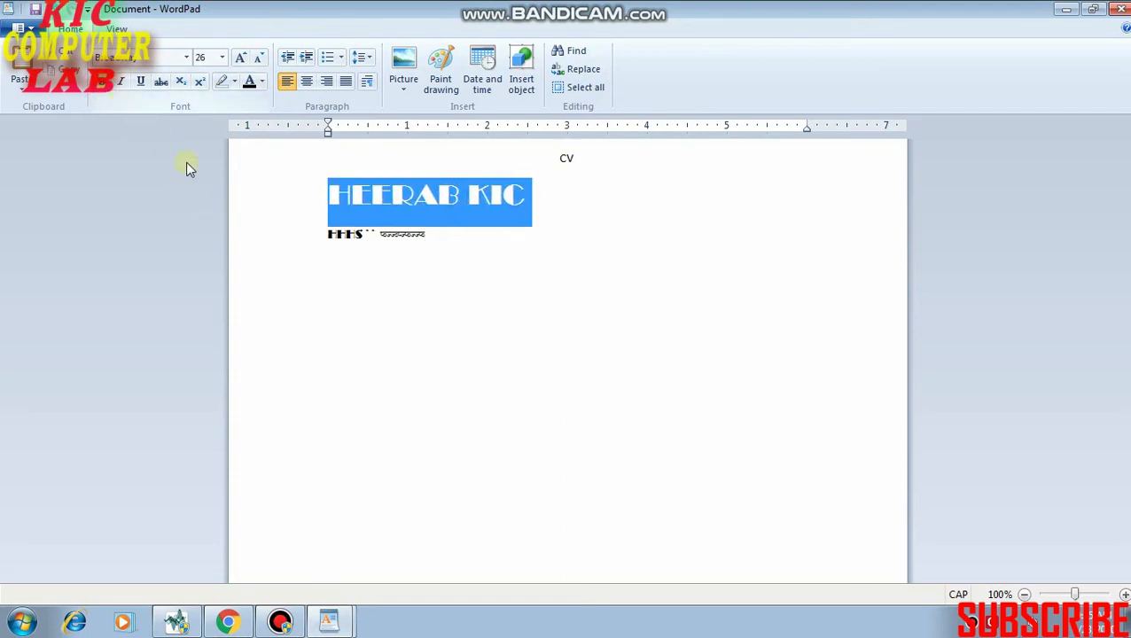
pyautogui.click(480, 273)
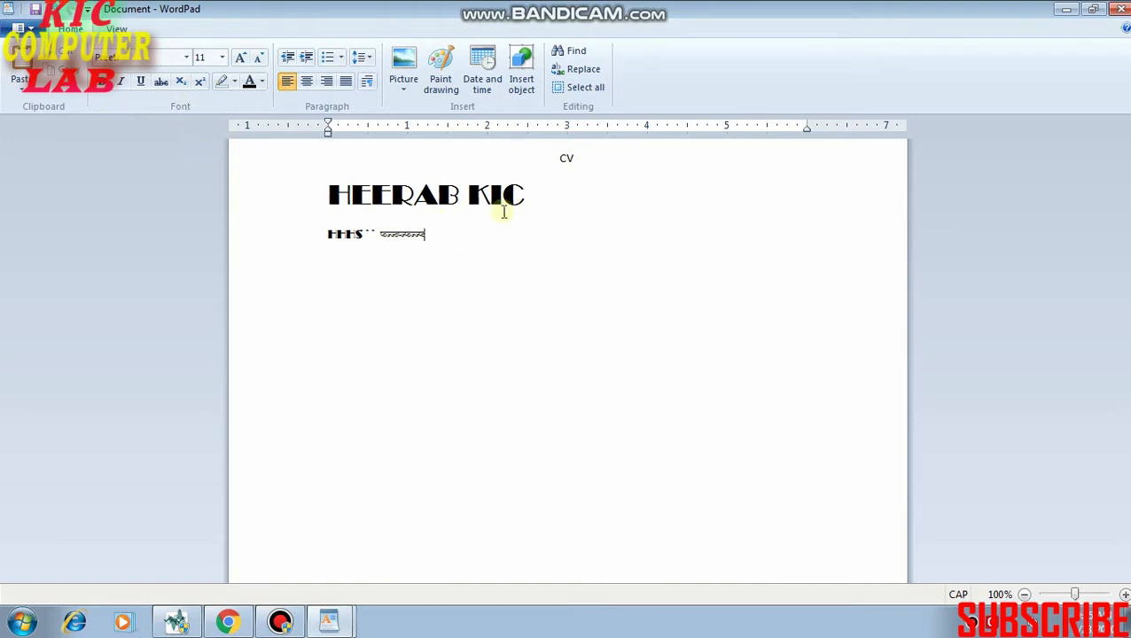
# Try italic formatting on the large name line and remove it again.
pyautogui.moveTo(523, 194); pyautogui.dragTo(306, 206)
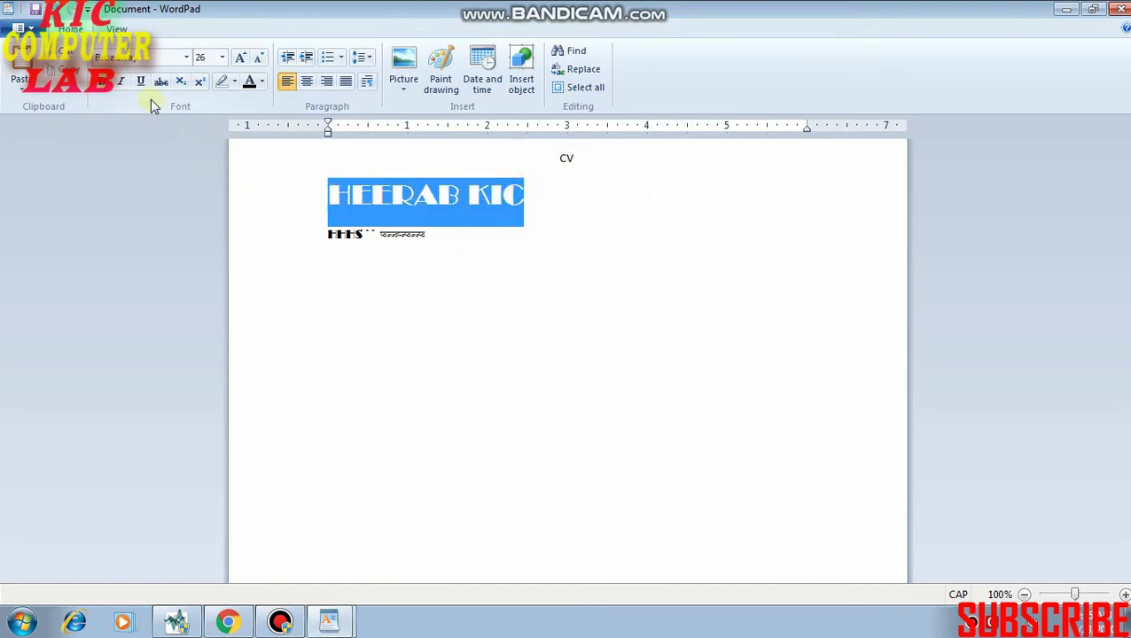
pyautogui.click(121, 81)
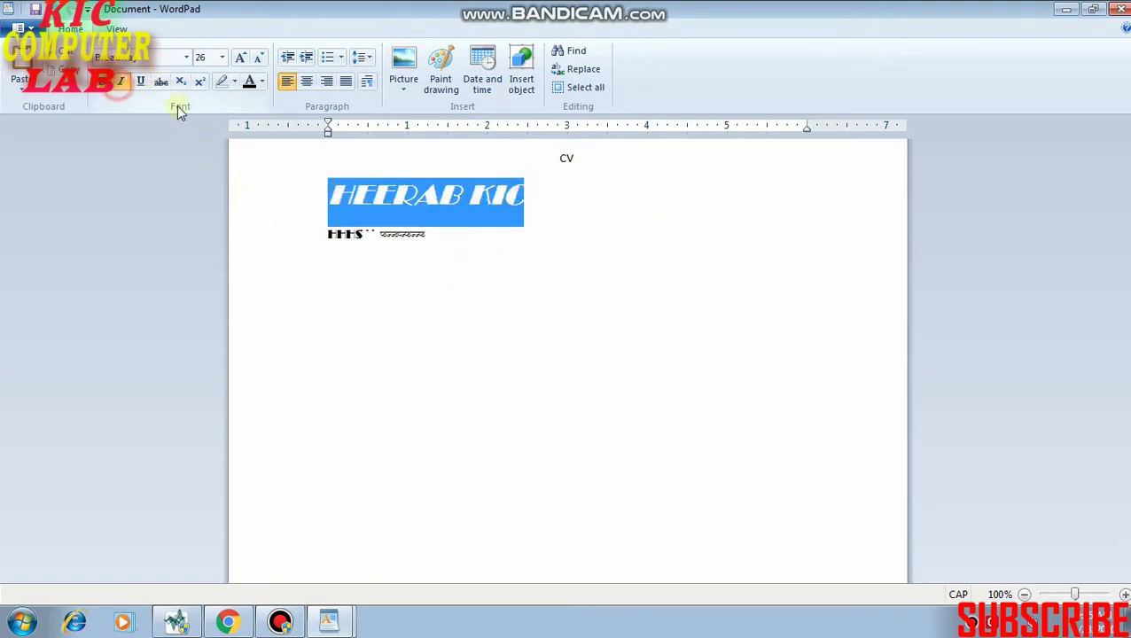
pyautogui.click(121, 81)
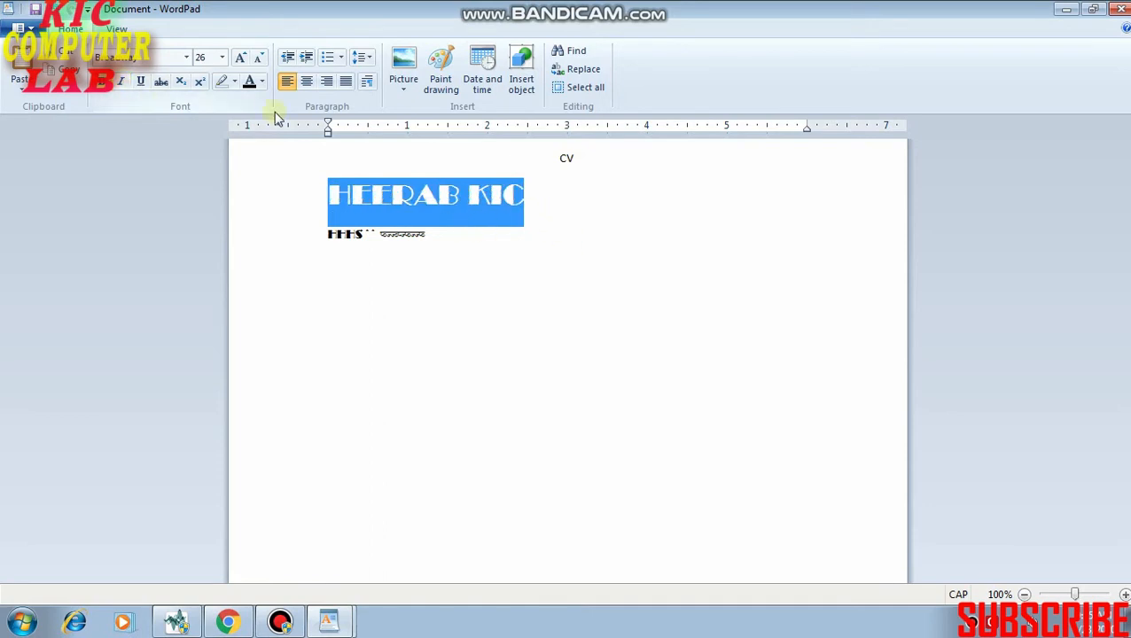
# Try underline and strikethrough formatting on the large name line and remove both again.
pyautogui.click(140, 82)
pyautogui.click(140, 81)
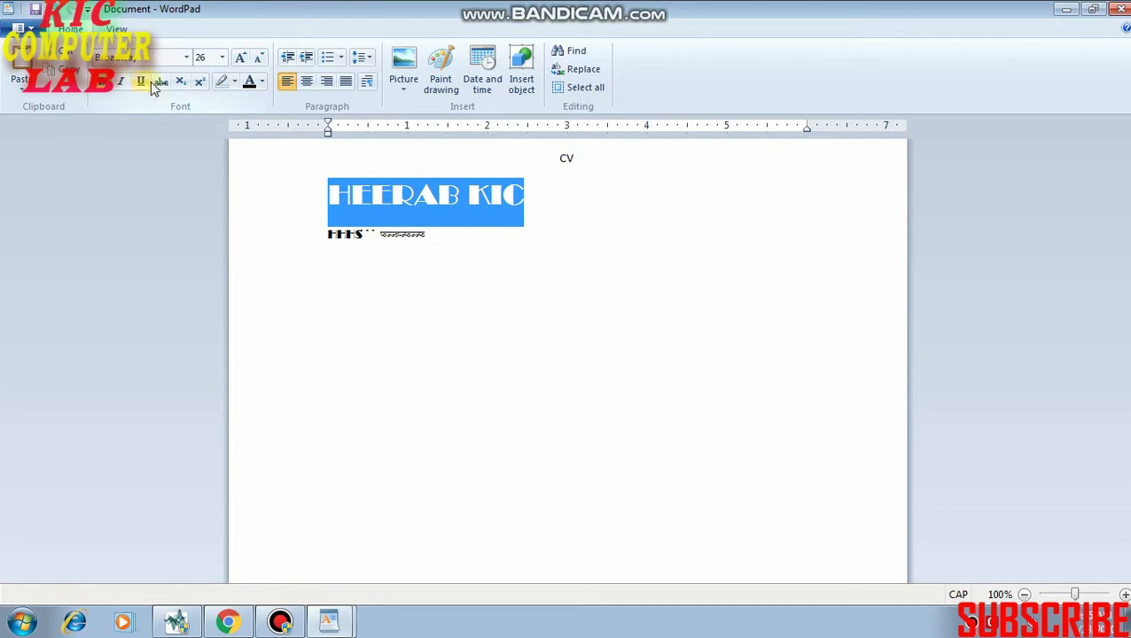
pyautogui.click(160, 81)
pyautogui.click(397, 234)
pyautogui.click(538, 187)
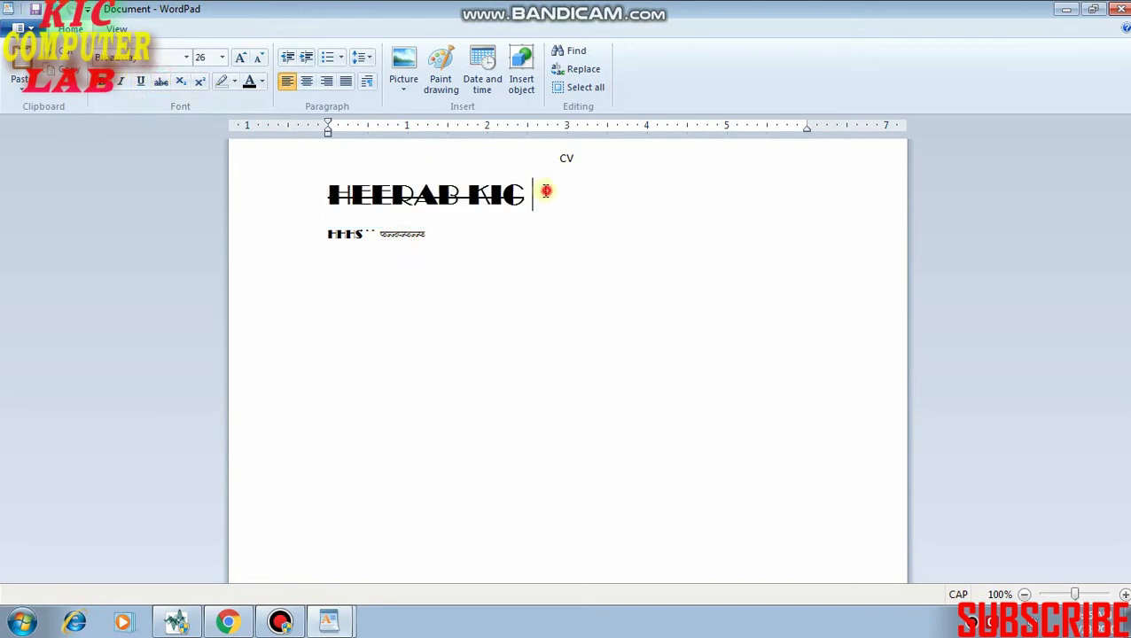
pyautogui.moveTo(538, 187); pyautogui.dragTo(326, 195)
pyautogui.click(162, 82)
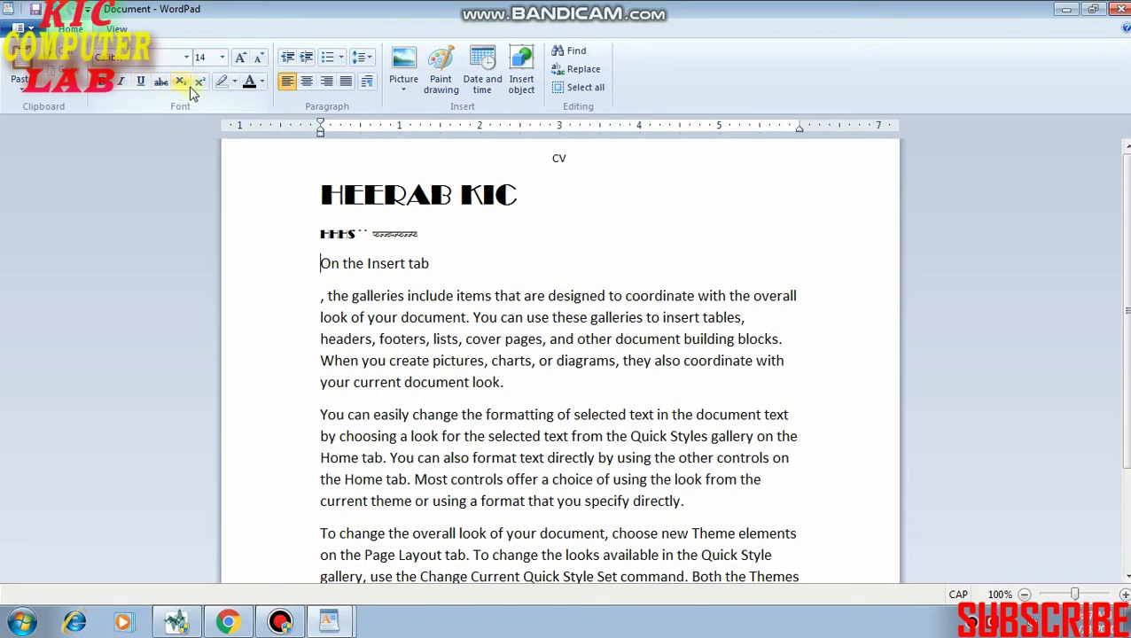
# Format the word "tab" in the "On the Insert tab" line as subscript.
pyautogui.click(407, 263)
pyautogui.moveTo(407, 263); pyautogui.dragTo(430, 266)
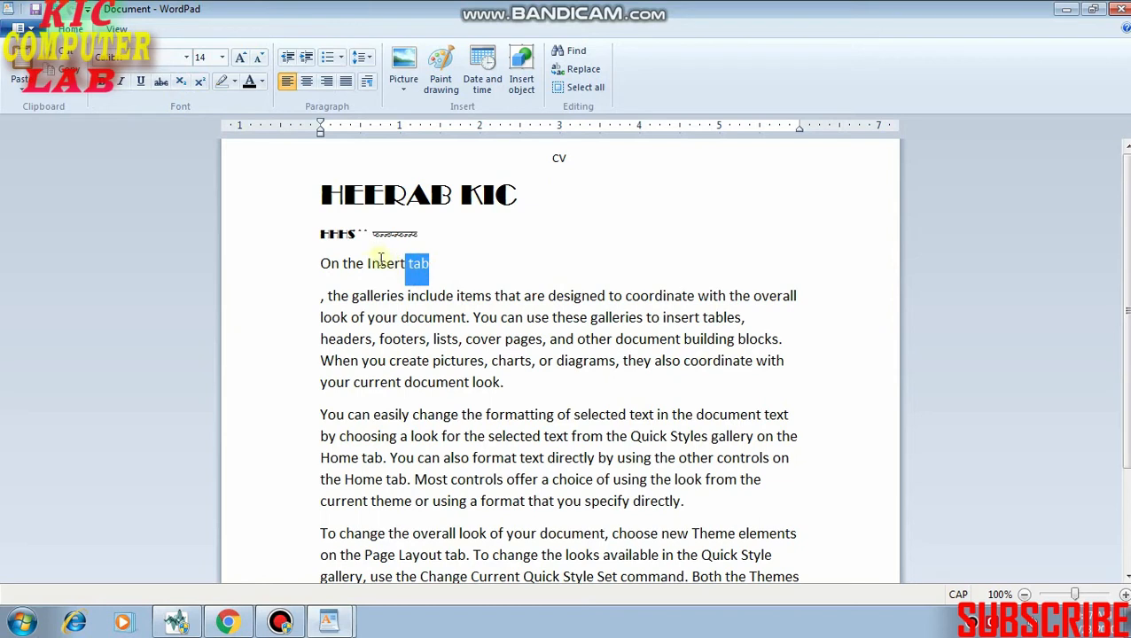
pyautogui.click(180, 81)
pyautogui.click(422, 266)
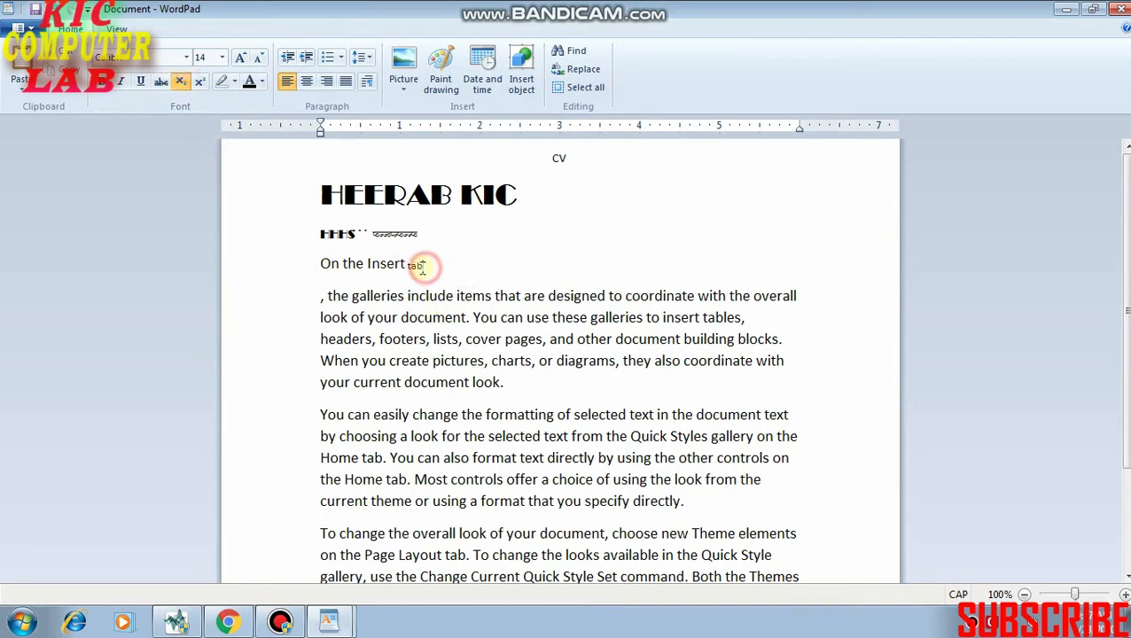
# Switch the subscript word "tab" after "On the Insert" to superscript.
pyautogui.doubleClick(417, 266)
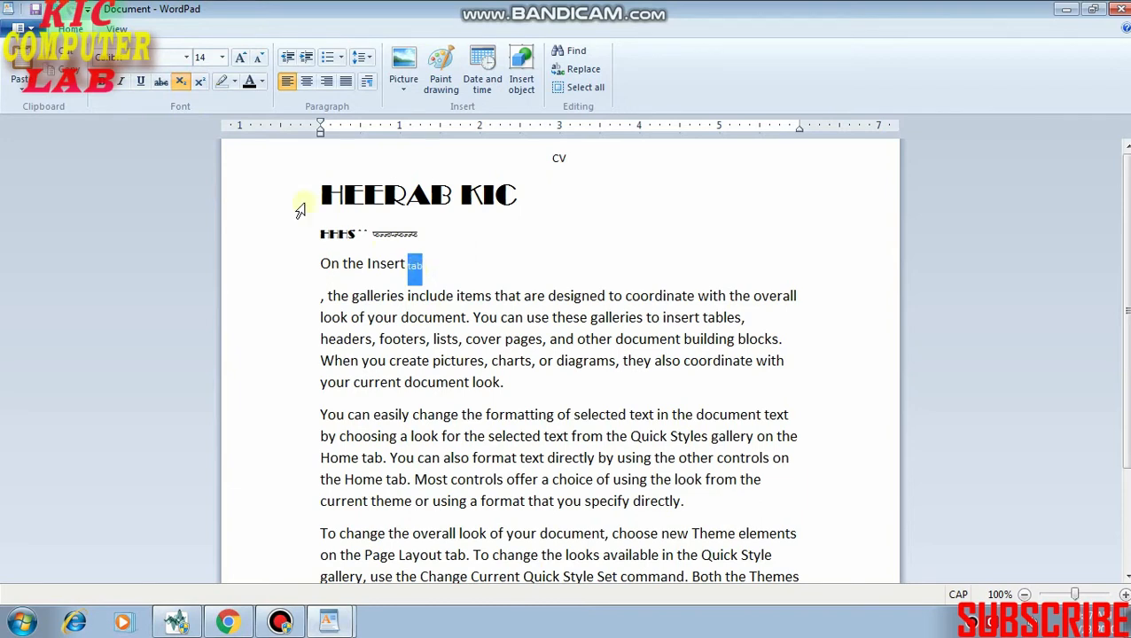
pyautogui.click(201, 83)
pyautogui.click(444, 263)
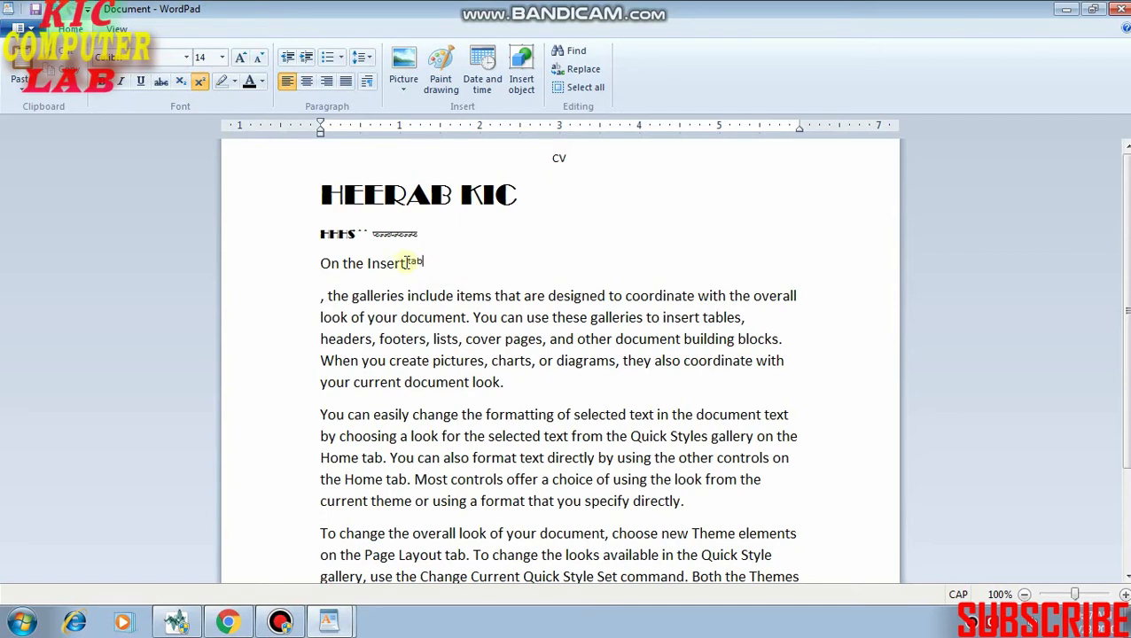
# Replace "tab" after "On the Insert" with 2 and format "Insert2" as superscript.
pyautogui.doubleClick(412, 262)
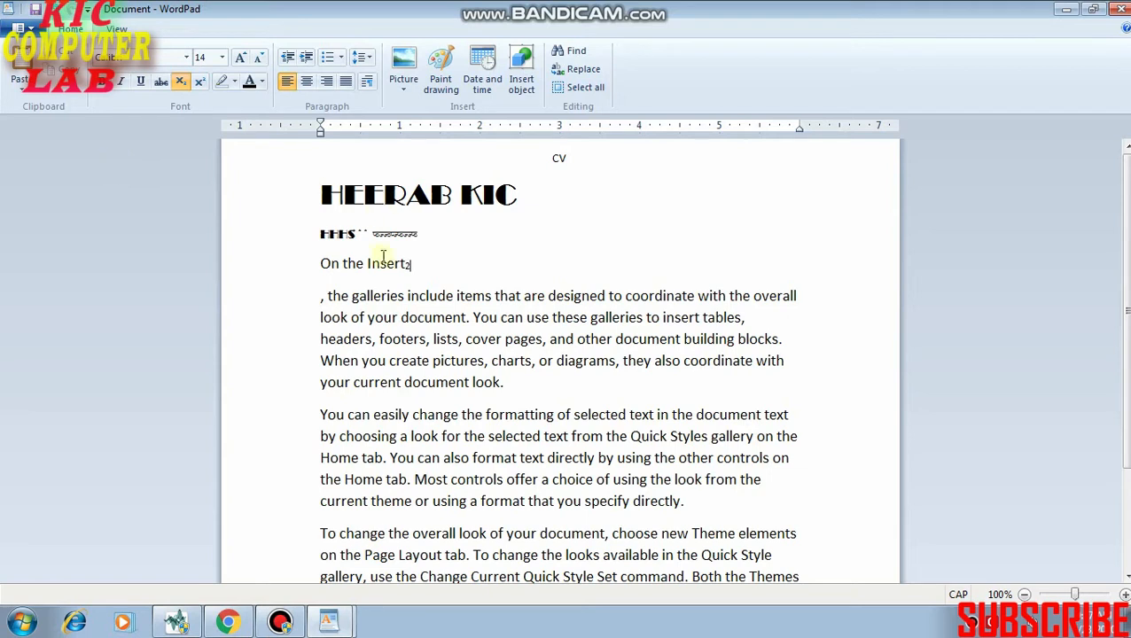
pyautogui.click(200, 83)
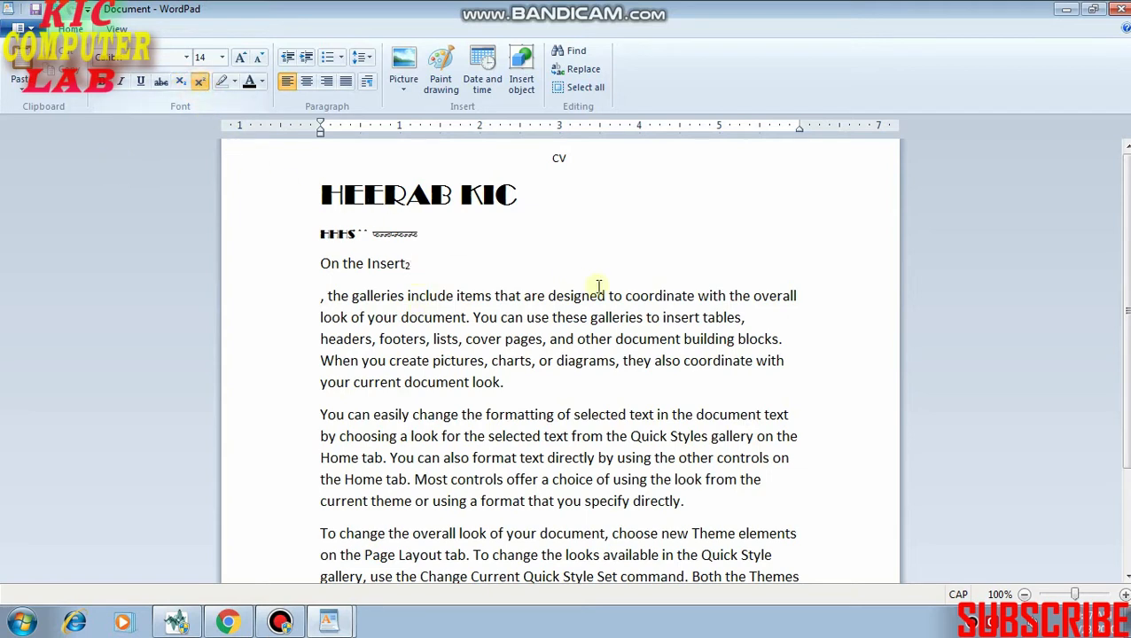
pyautogui.moveTo(410, 262); pyautogui.dragTo(367, 265)
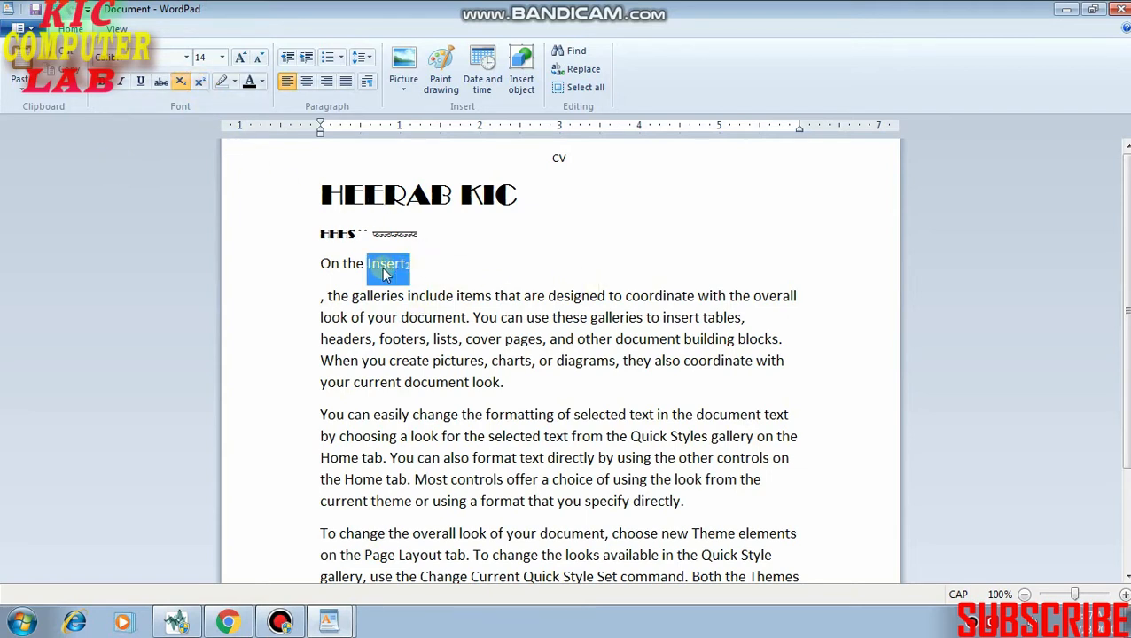
pyautogui.click(201, 83)
pyautogui.hotkey('ctrl', 'z')
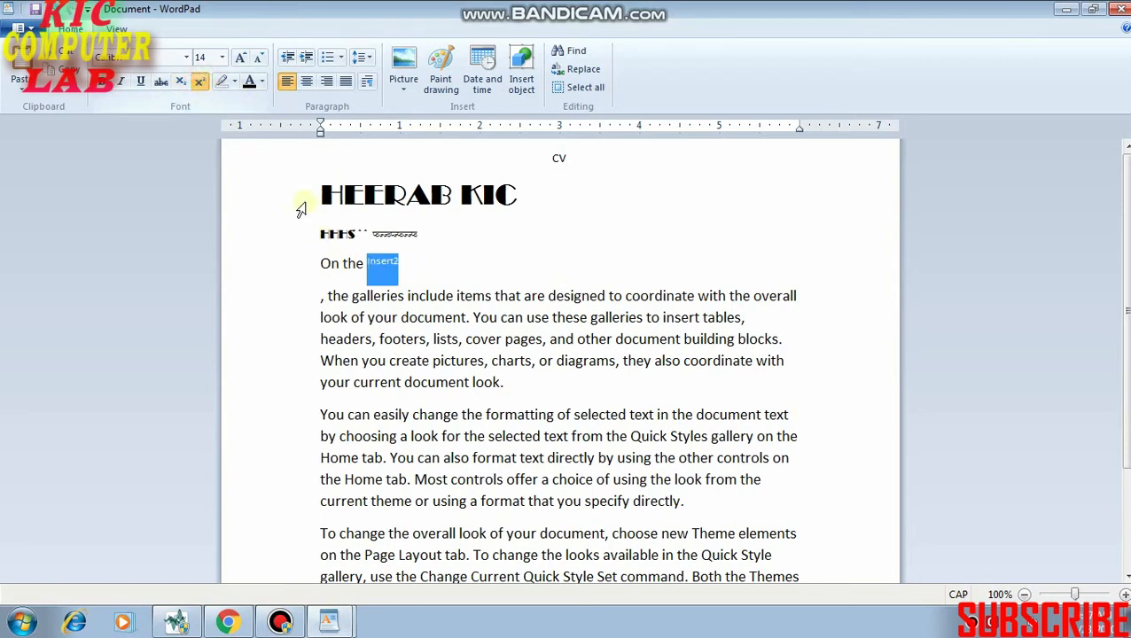
pyautogui.click(404, 263)
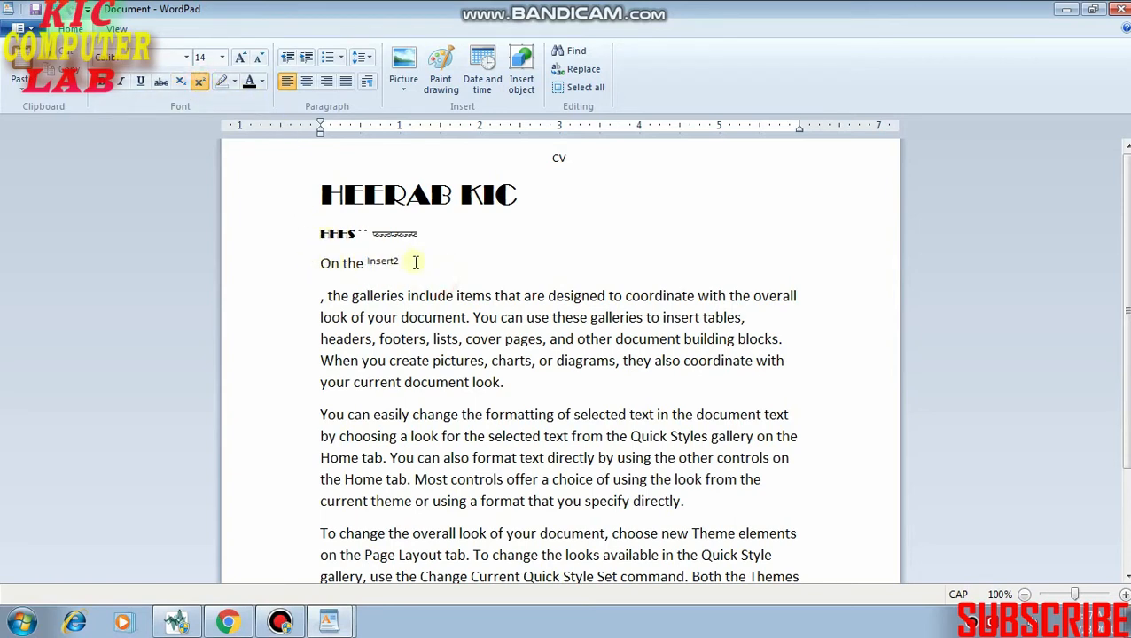
# Enlarge the "On the Insert2" line to font size 72 and shrink it back to 28.
pyautogui.click(431, 262)
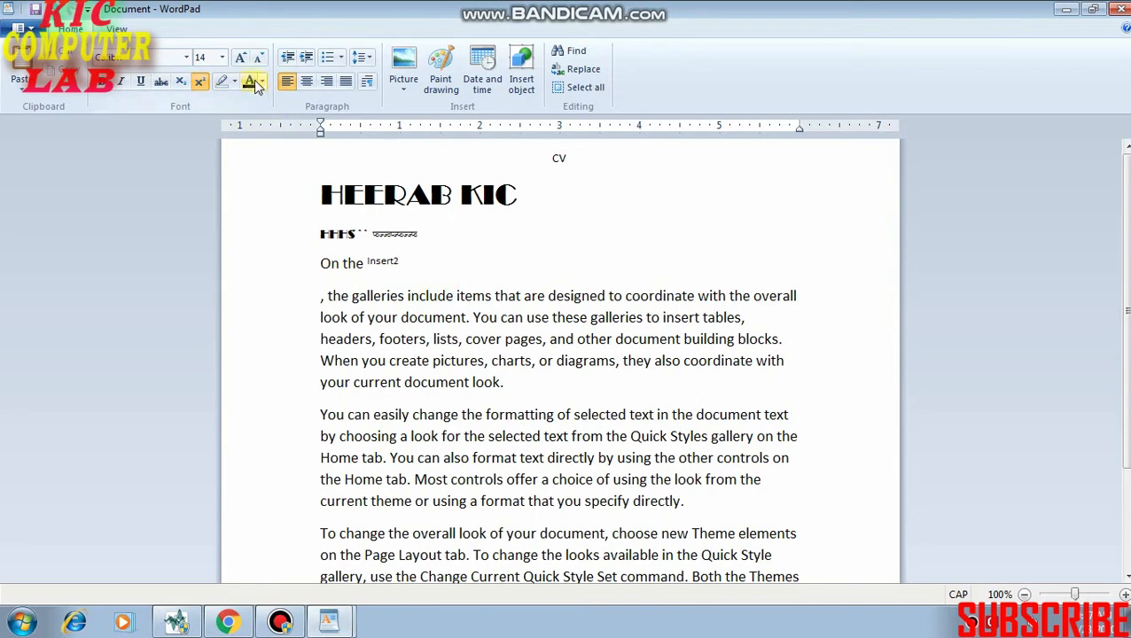
pyautogui.click(455, 260)
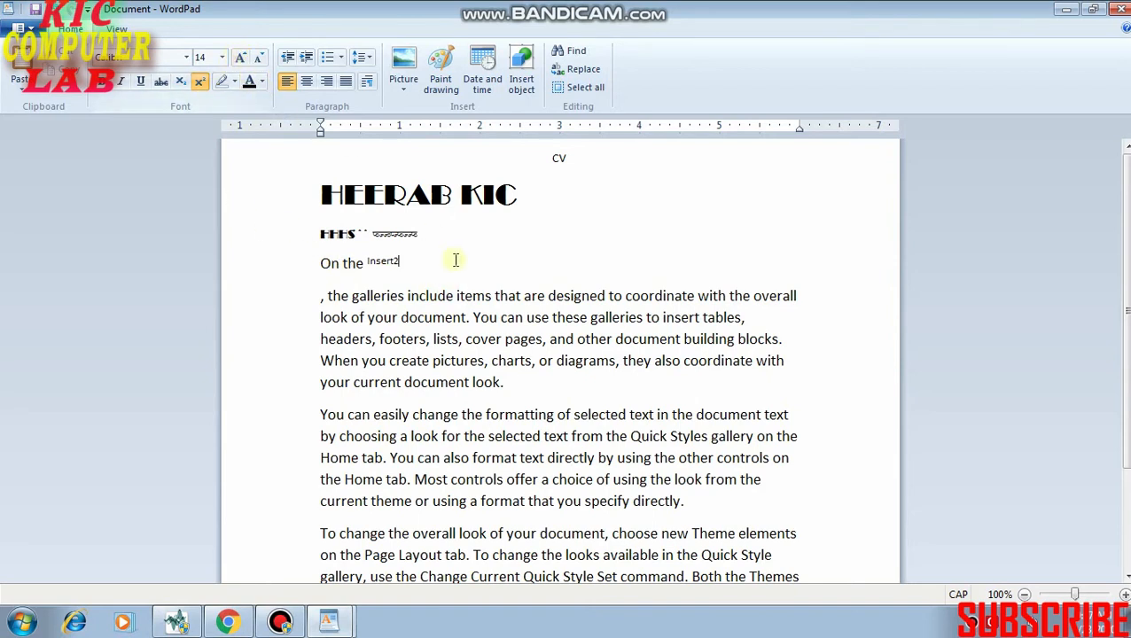
pyautogui.tripleClick(421, 266)
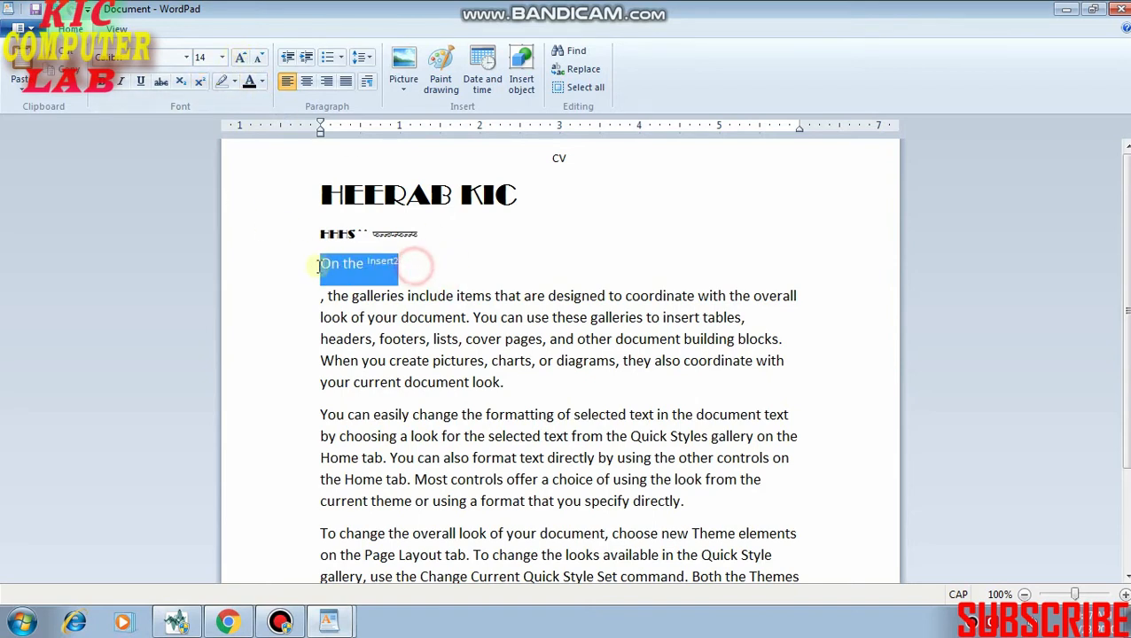
pyautogui.click(239, 57)
pyautogui.click(239, 57)
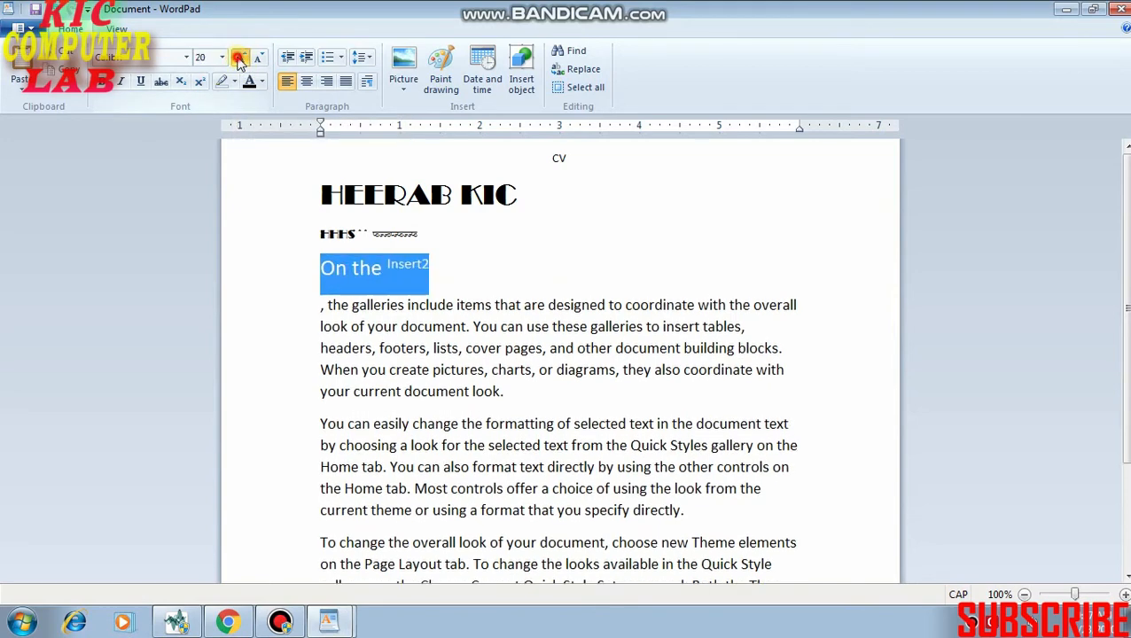
pyautogui.click(238, 58)
pyautogui.click(238, 58)
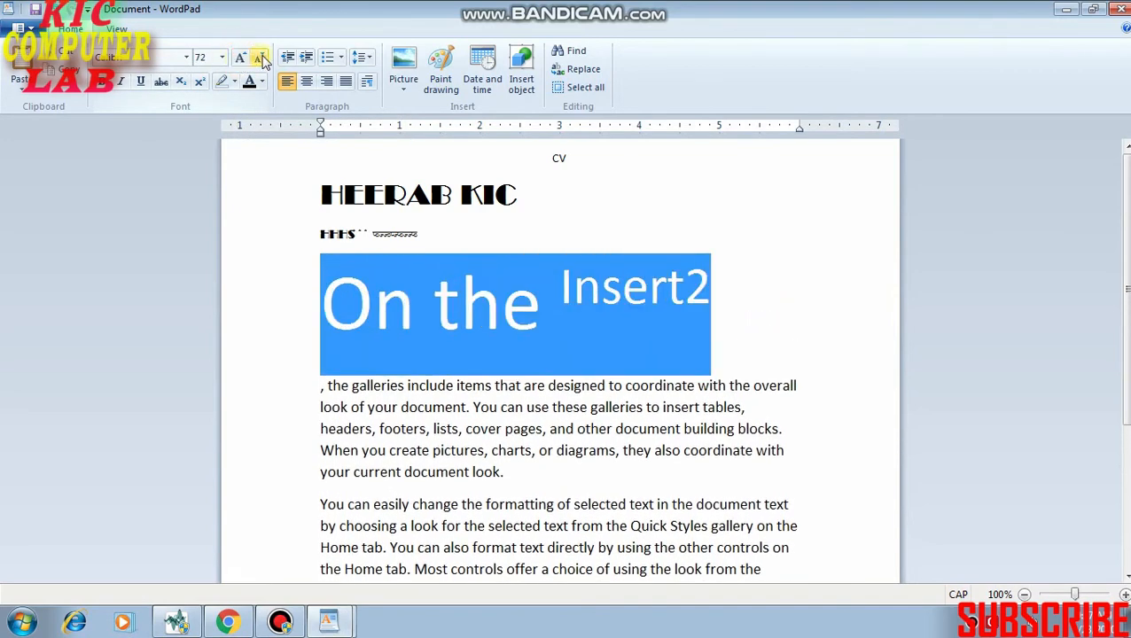
pyautogui.click(259, 58)
pyautogui.click(259, 57)
pyautogui.click(260, 57)
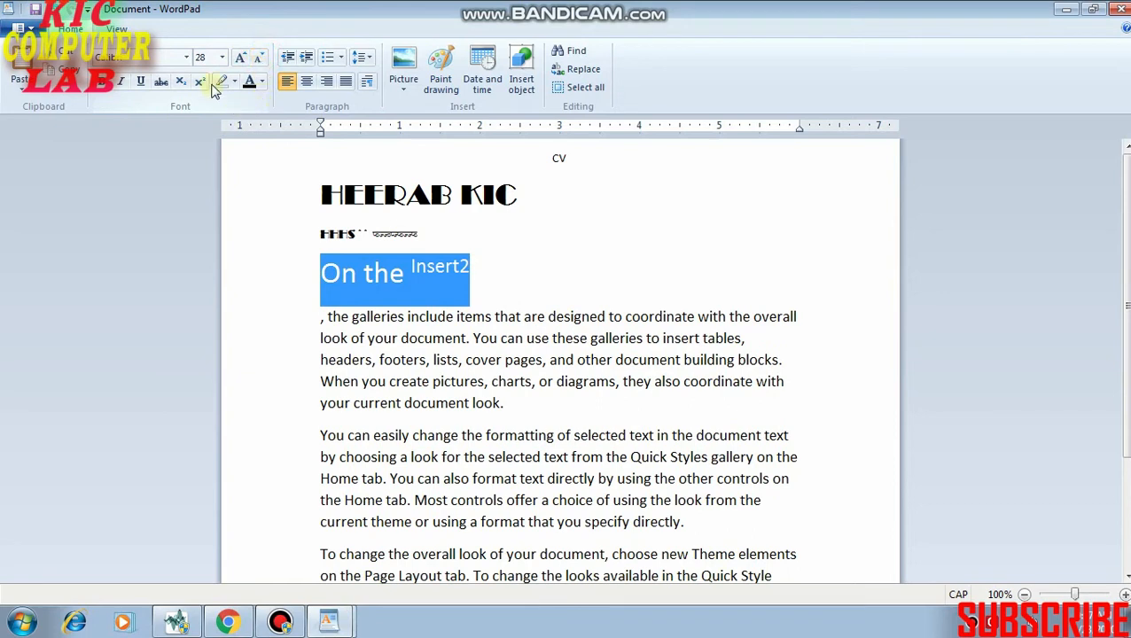
# Highlight "When you create pictures, charts, or diagrams" in yellow and the passage from "Home tab." through "specify directly." in olive.
pyautogui.click(234, 81)
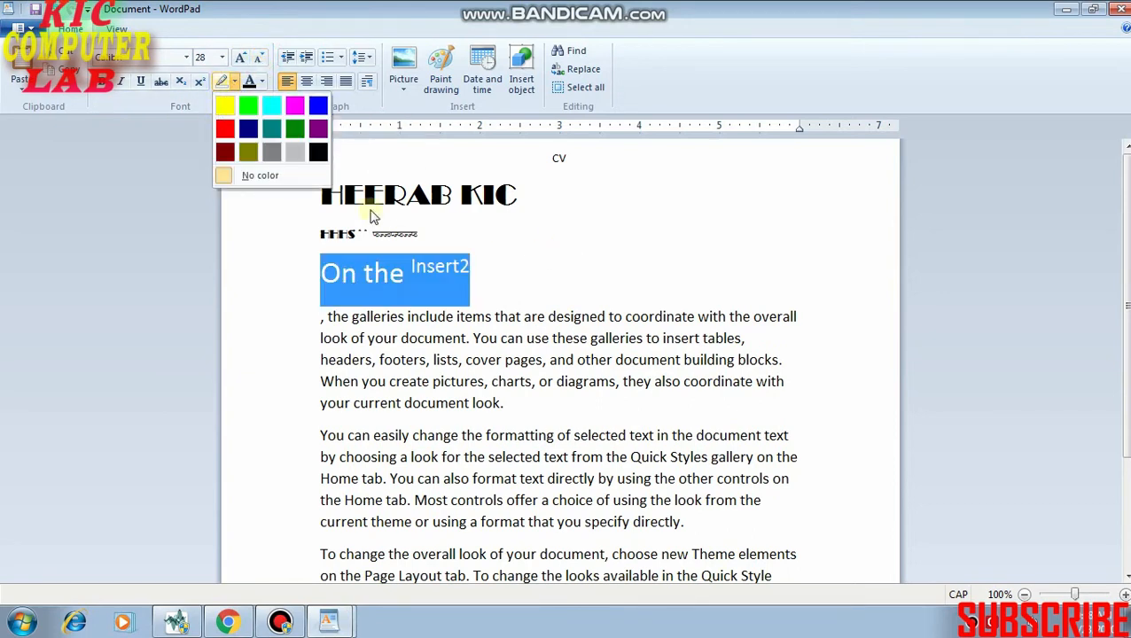
pyautogui.click(191, 172)
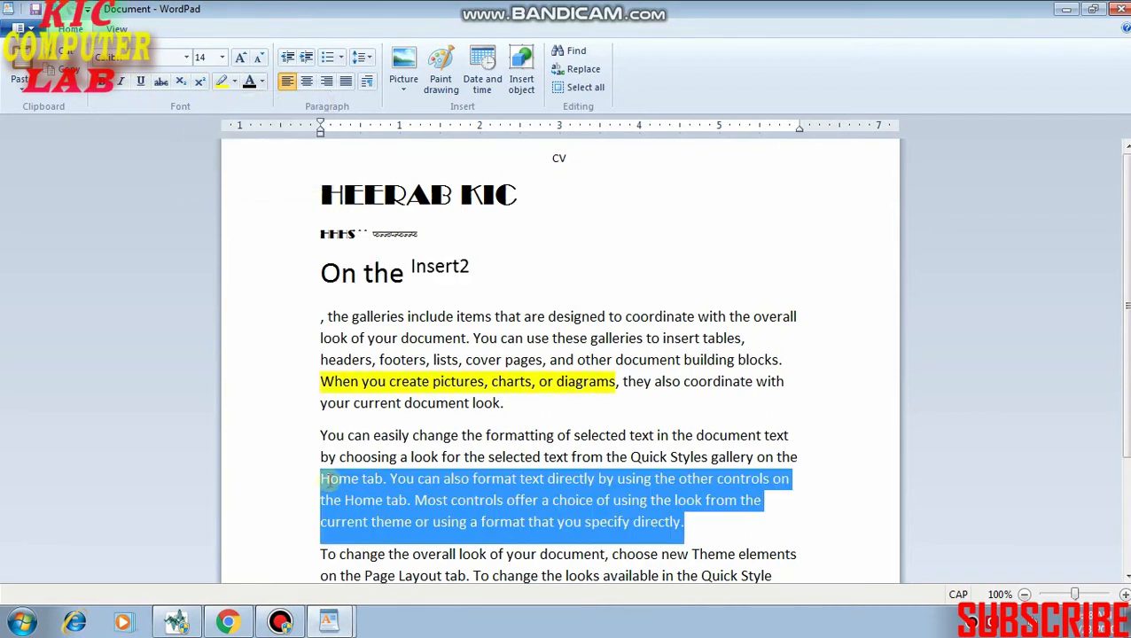
pyautogui.click(223, 80)
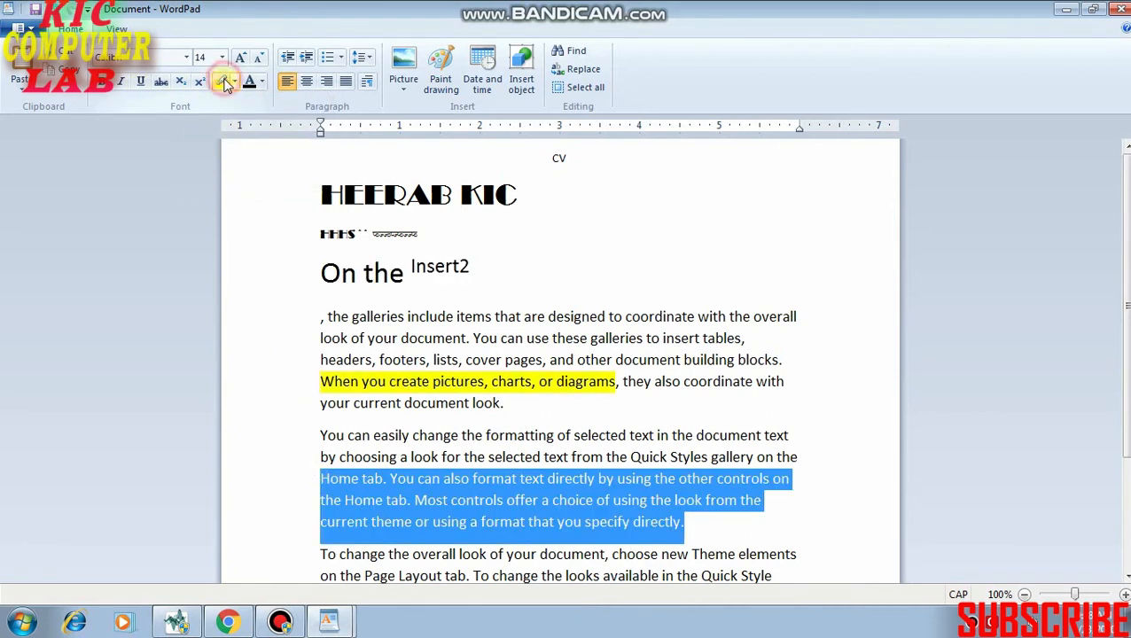
pyautogui.click(228, 81)
pyautogui.click(234, 83)
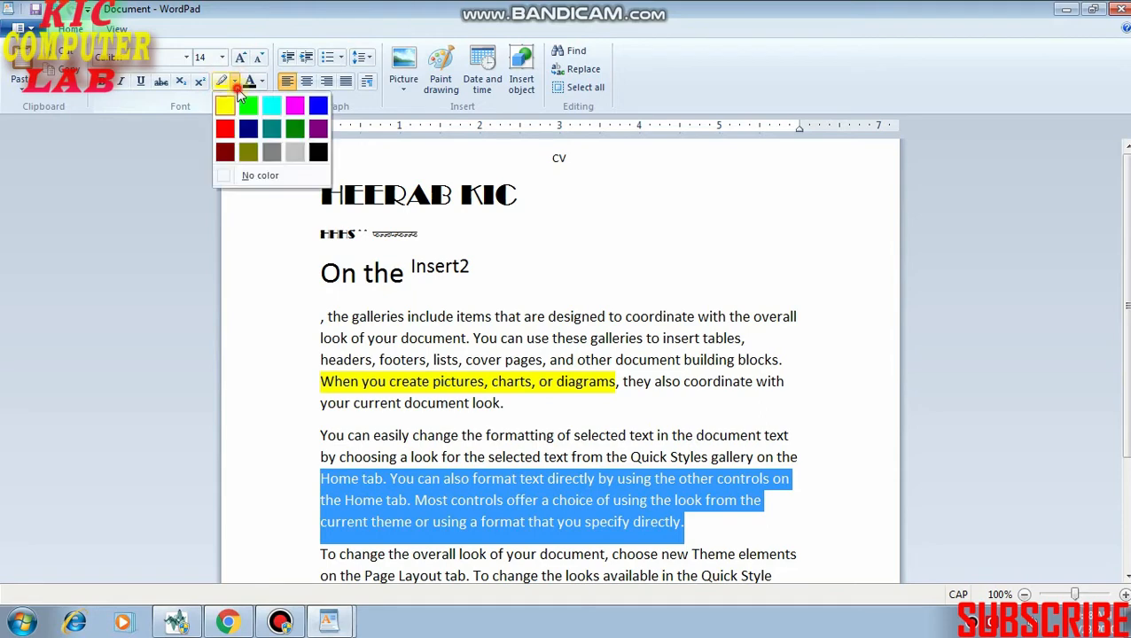
pyautogui.click(248, 154)
pyautogui.click(613, 419)
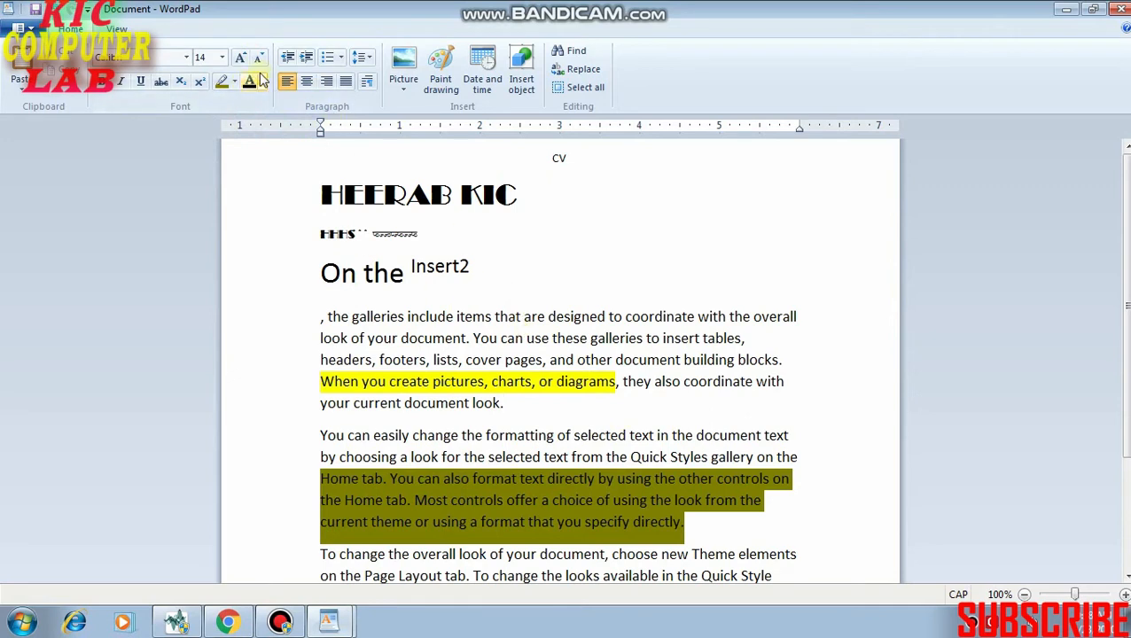
# Color the opening text from ", the galleries include" through "You" on the second line purple.
pyautogui.moveTo(321, 318); pyautogui.dragTo(504, 338)
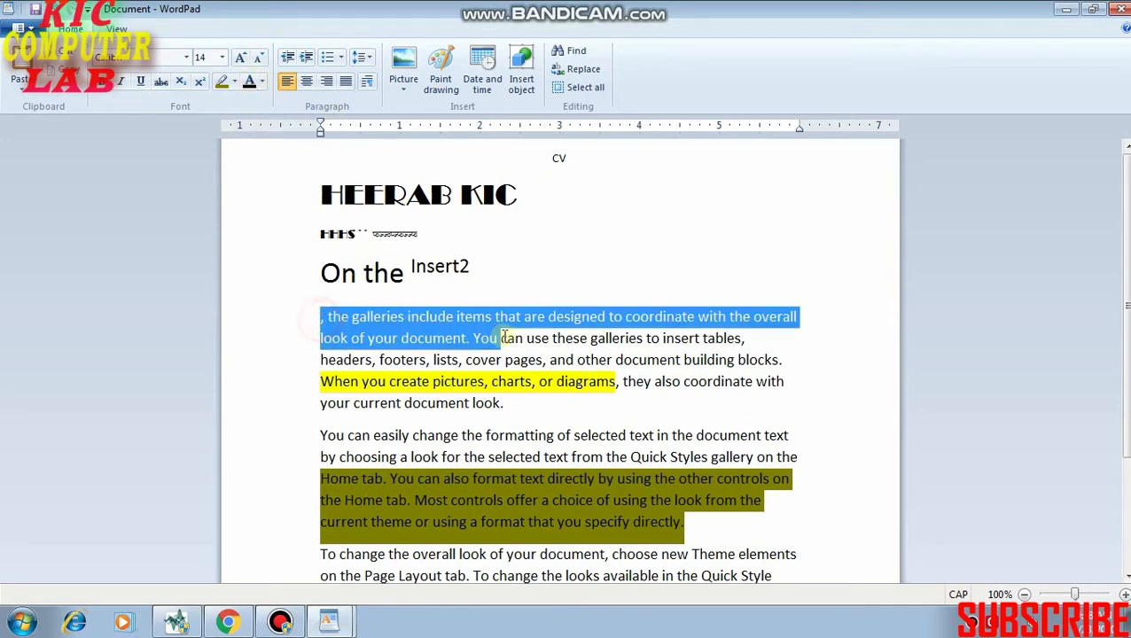
pyautogui.click(262, 82)
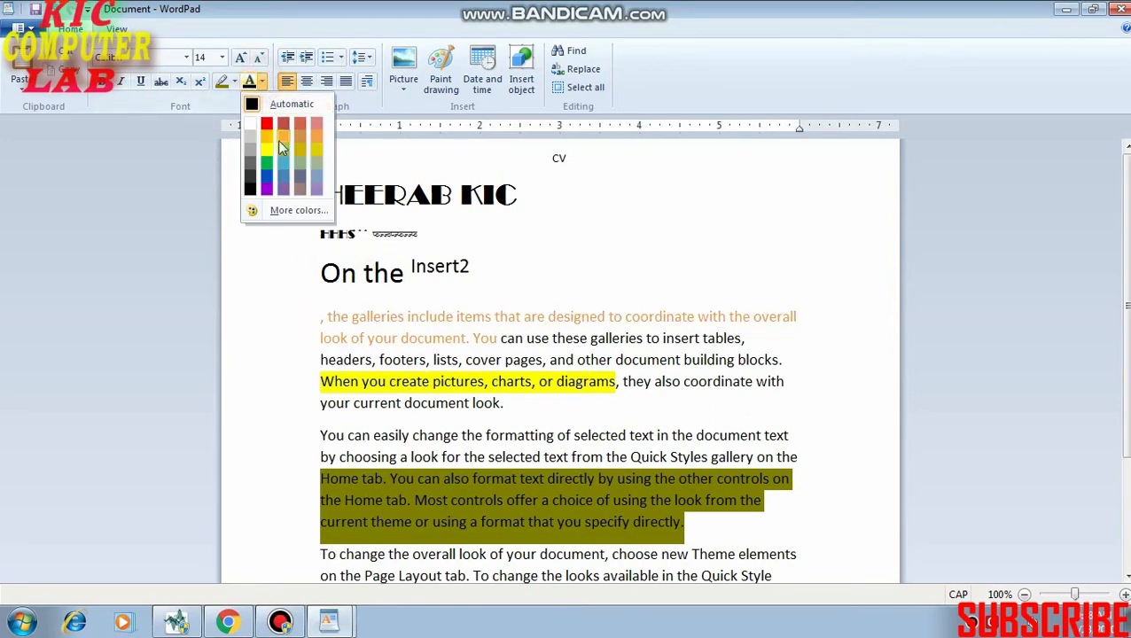
pyautogui.click(271, 194)
pyautogui.click(600, 346)
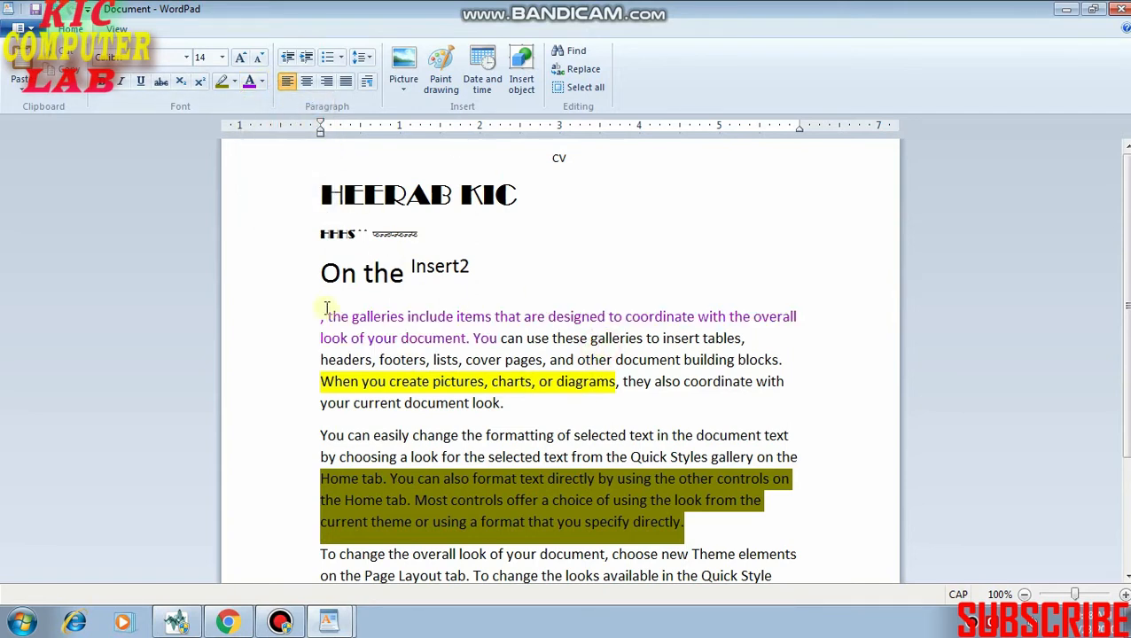
# Increase the indent of the "On the Insert2" line repeatedly until it reaches the right margin.
pyautogui.click(314, 273)
pyautogui.click(320, 254)
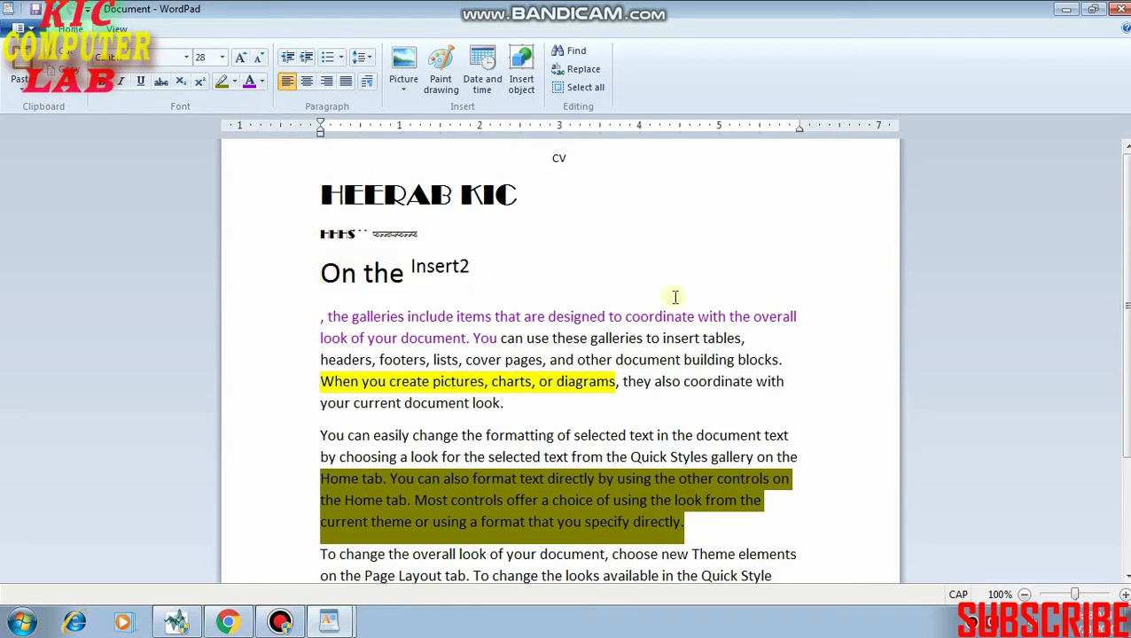
pyautogui.click(305, 58)
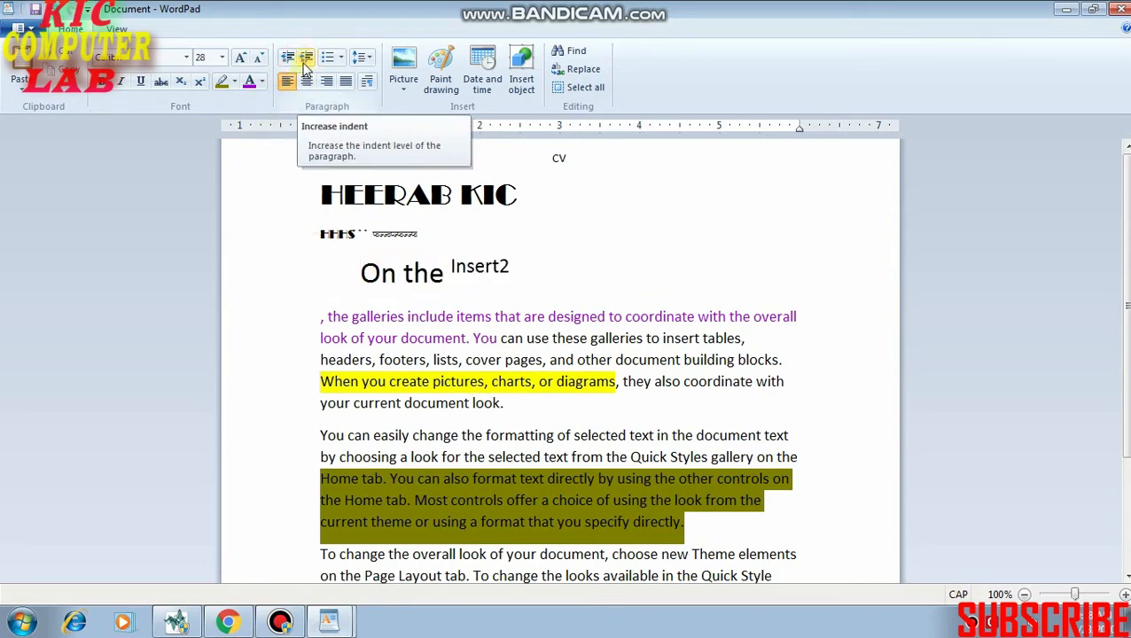
pyautogui.click(305, 59)
pyautogui.click(306, 59)
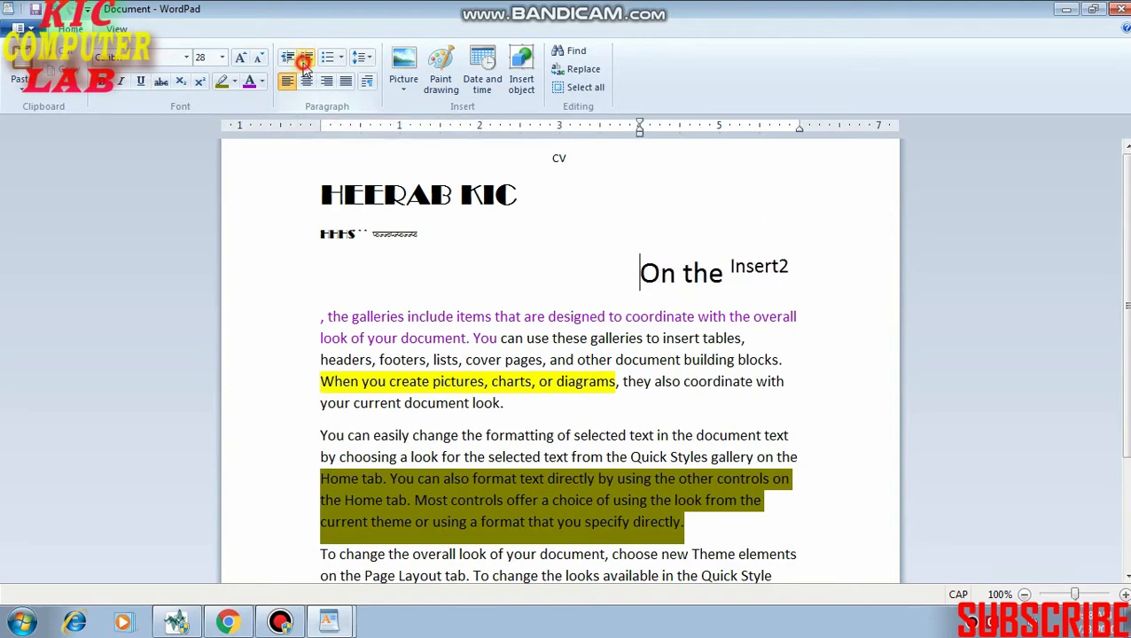
pyautogui.click(305, 58)
pyautogui.click(305, 58)
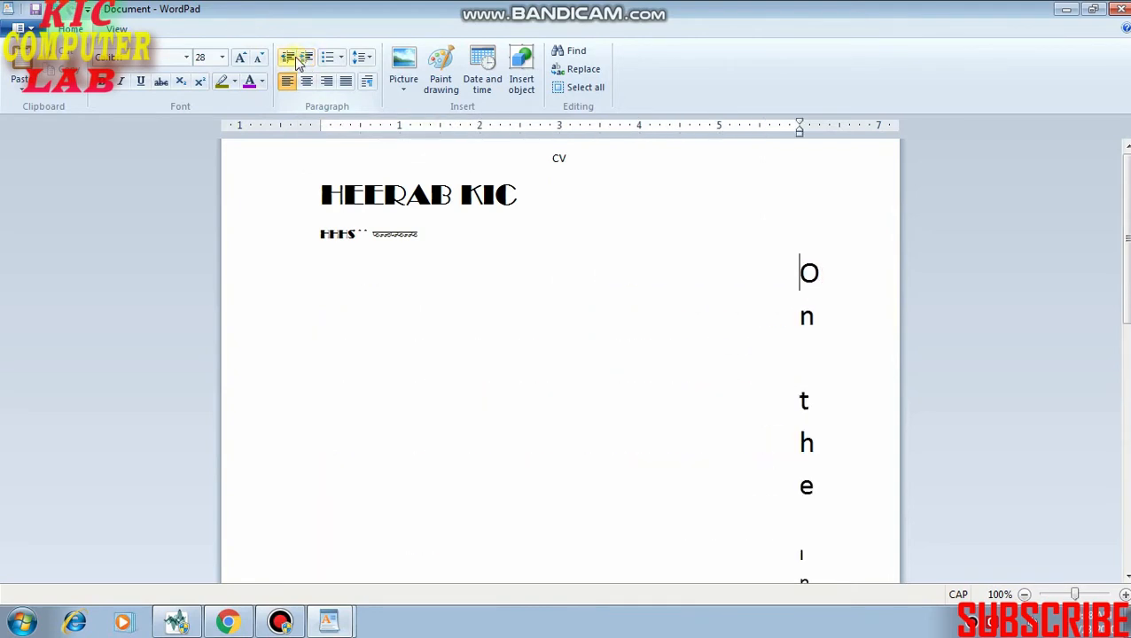
# Decrease the indent of the "On the Insert2" line to 1 inch.
pyautogui.click(287, 59)
pyautogui.click(287, 59)
pyautogui.click(289, 61)
pyautogui.click(288, 62)
pyautogui.click(288, 61)
pyautogui.click(288, 61)
pyautogui.click(288, 61)
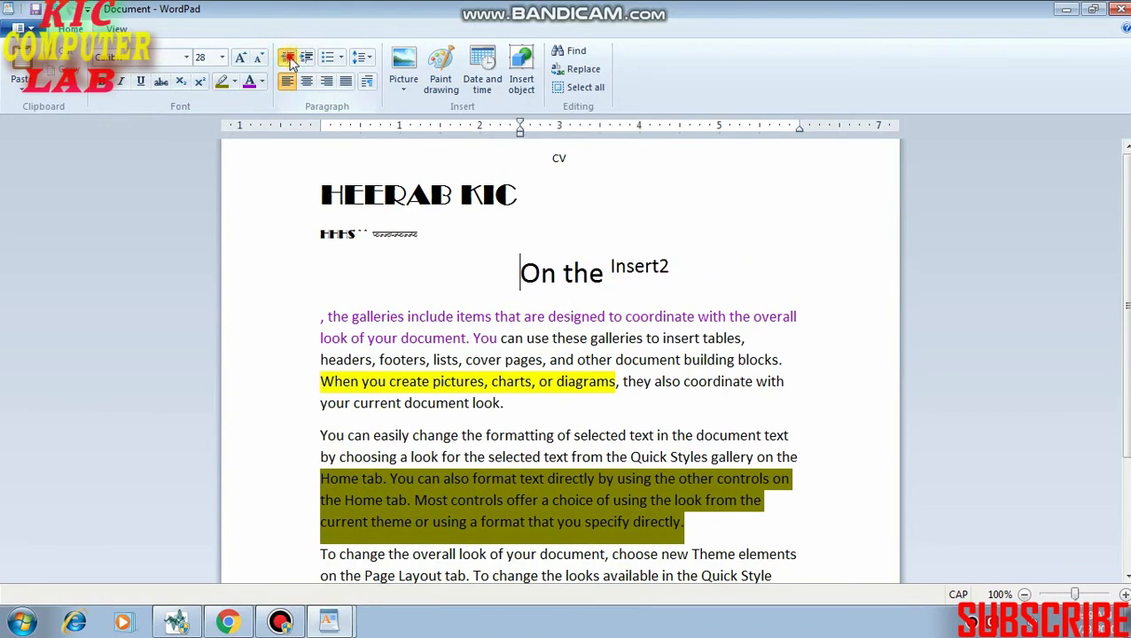
pyautogui.click(288, 61)
pyautogui.click(288, 61)
pyautogui.click(288, 61)
# Format the last paragraph, starting "To change the overall look", as a bulleted list item.
pyautogui.scroll(-2, 335, 351)
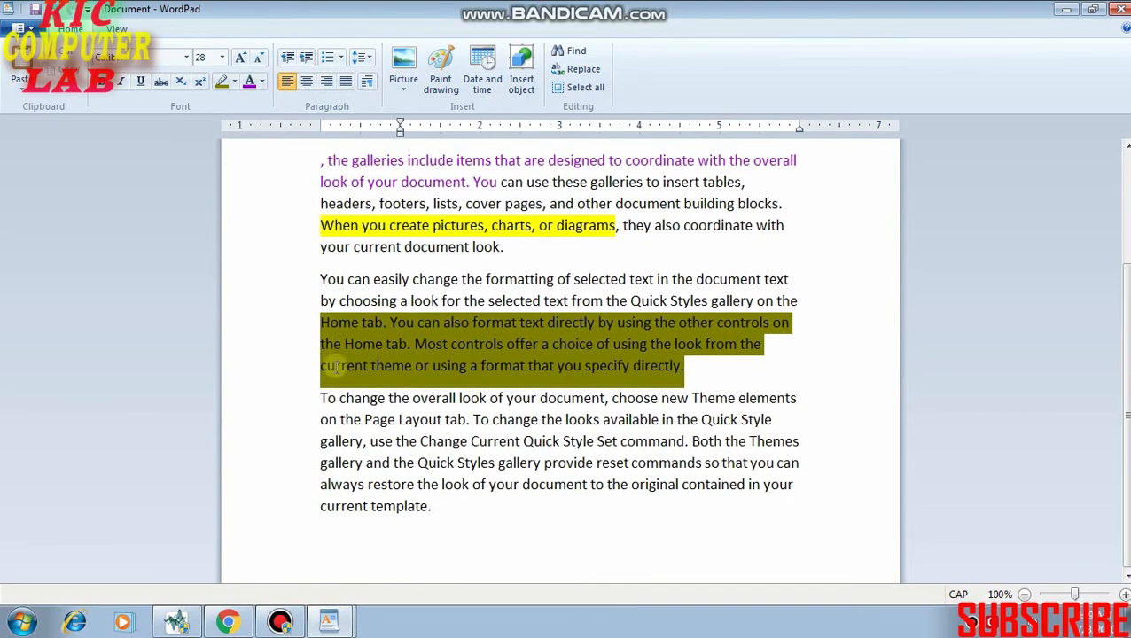
pyautogui.click(309, 399)
pyautogui.moveTo(309, 399); pyautogui.dragTo(441, 504)
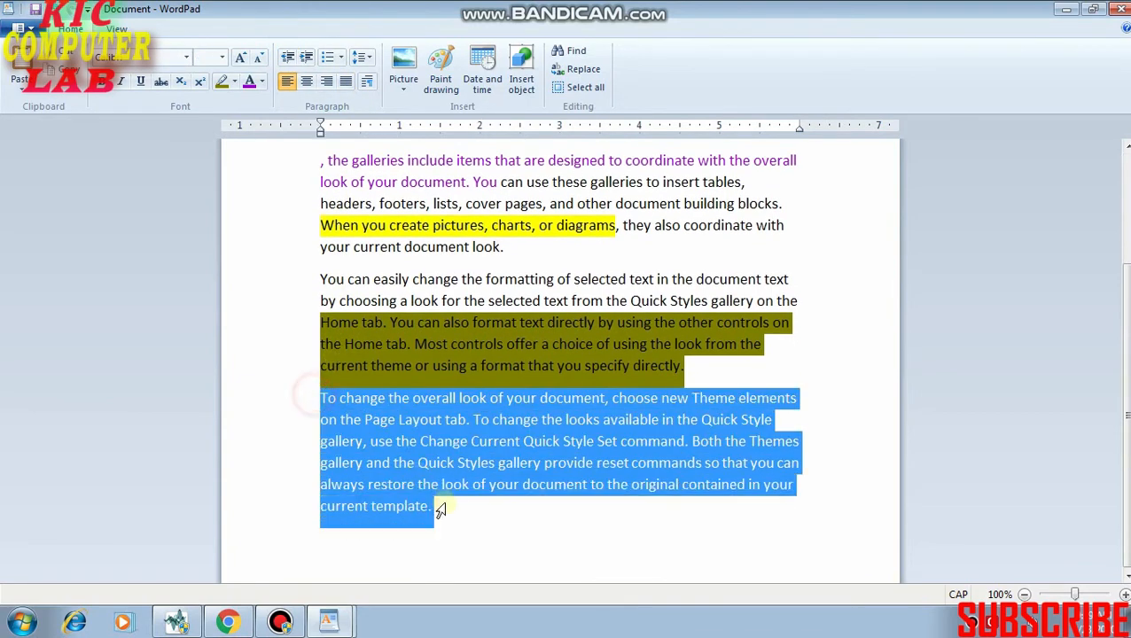
pyautogui.click(341, 59)
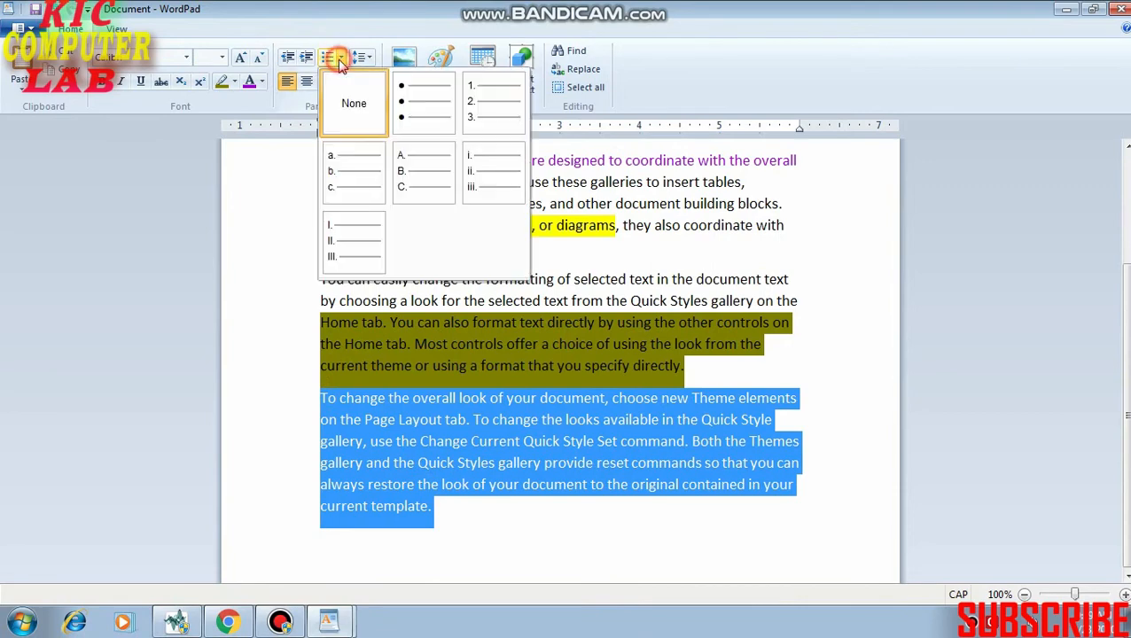
pyautogui.click(411, 113)
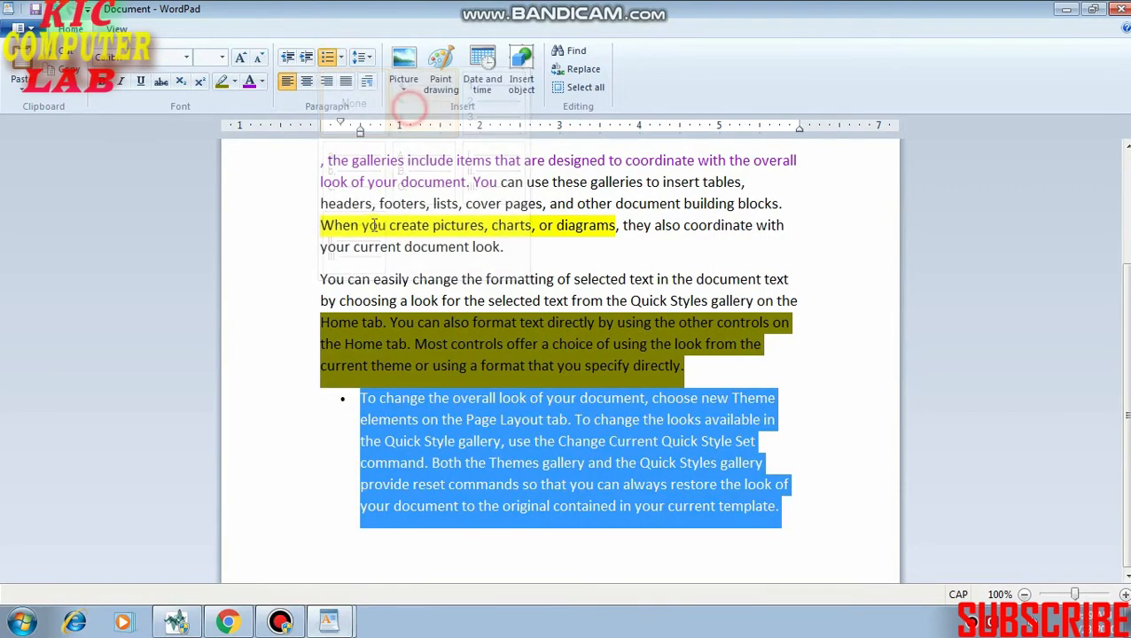
# Format the paragraph starting "You can easily change the formatting" as a numbered list item in the 1, 2, 3 style.
pyautogui.click(310, 256)
pyautogui.click(311, 279)
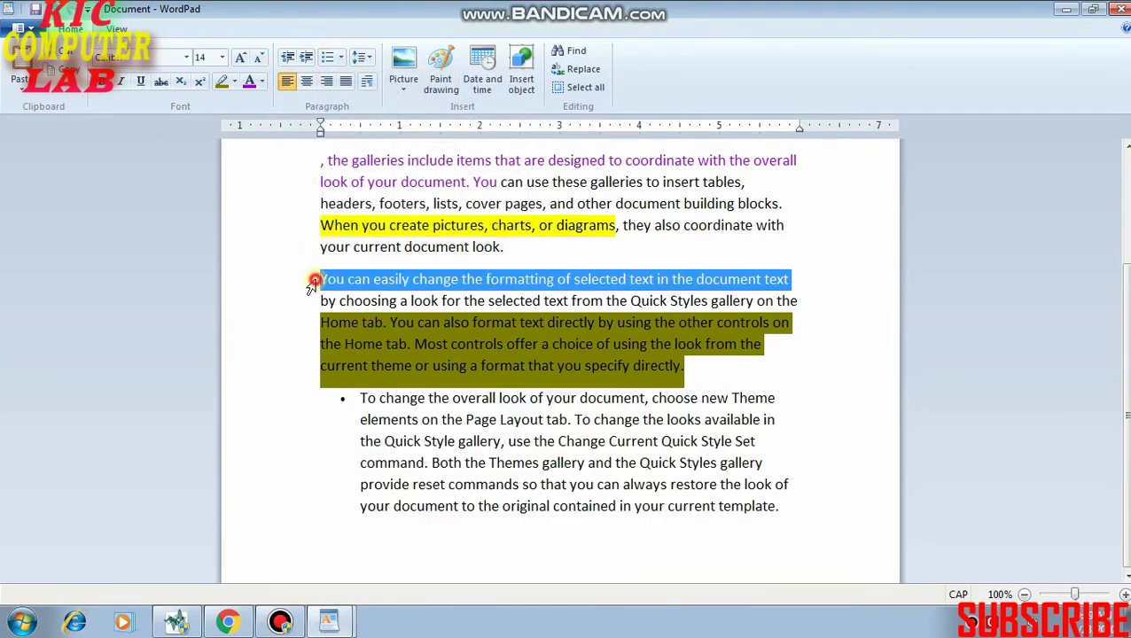
pyautogui.click(342, 58)
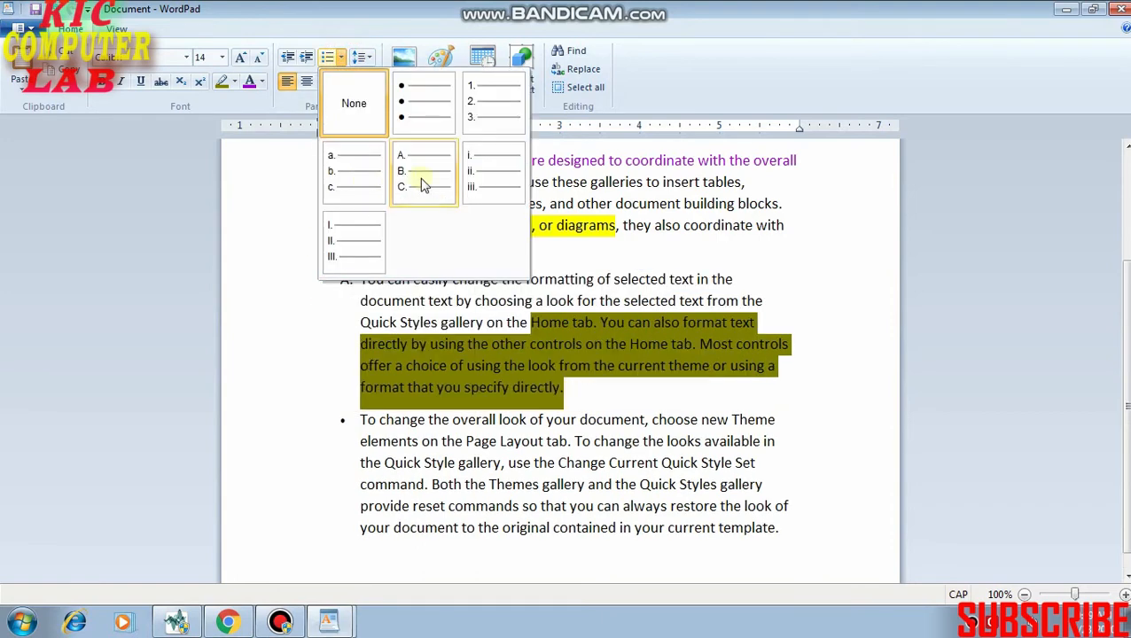
pyautogui.click(486, 89)
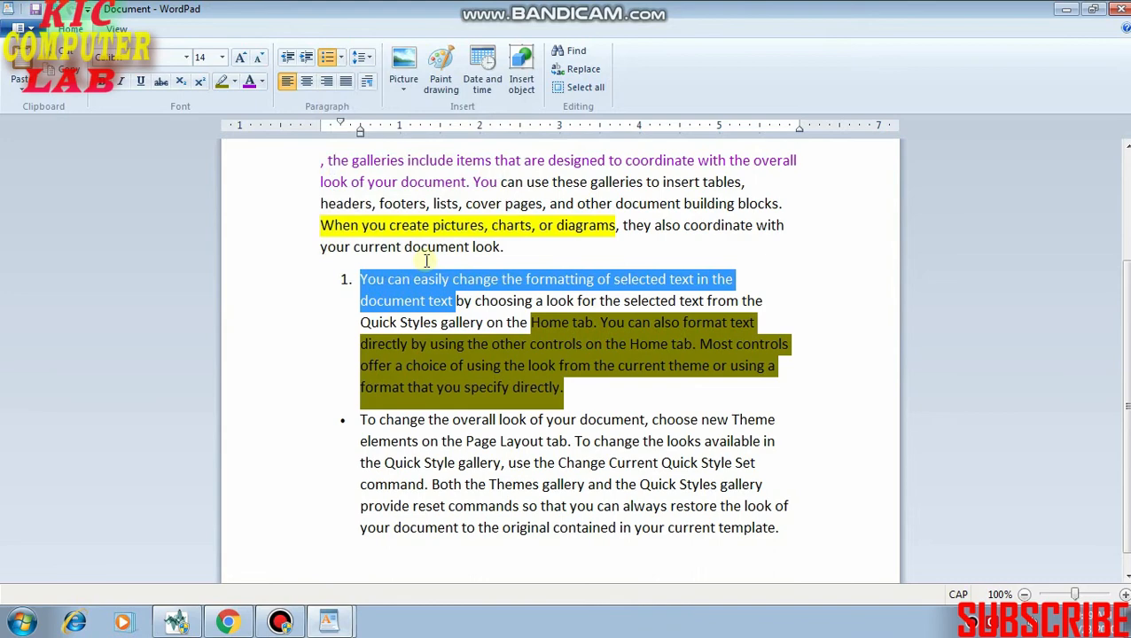
# Try centre and right alignment on the "On the Insert2" line, returning it to left alignment.
pyautogui.click(357, 315)
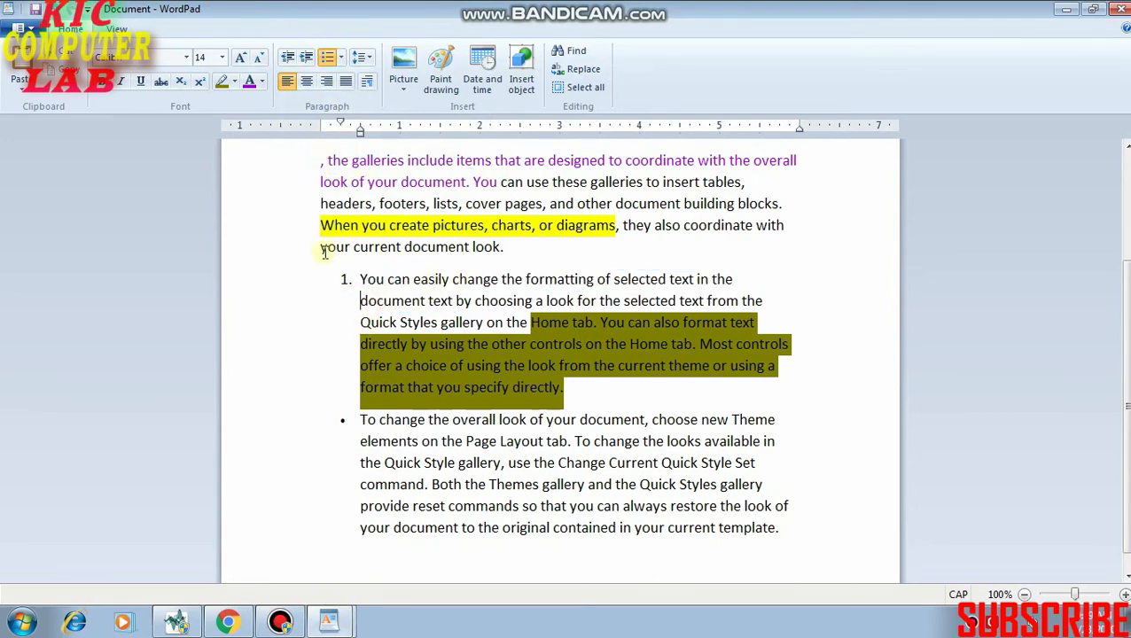
pyautogui.scroll(3, 349, 250)
pyautogui.tripleClick(386, 270)
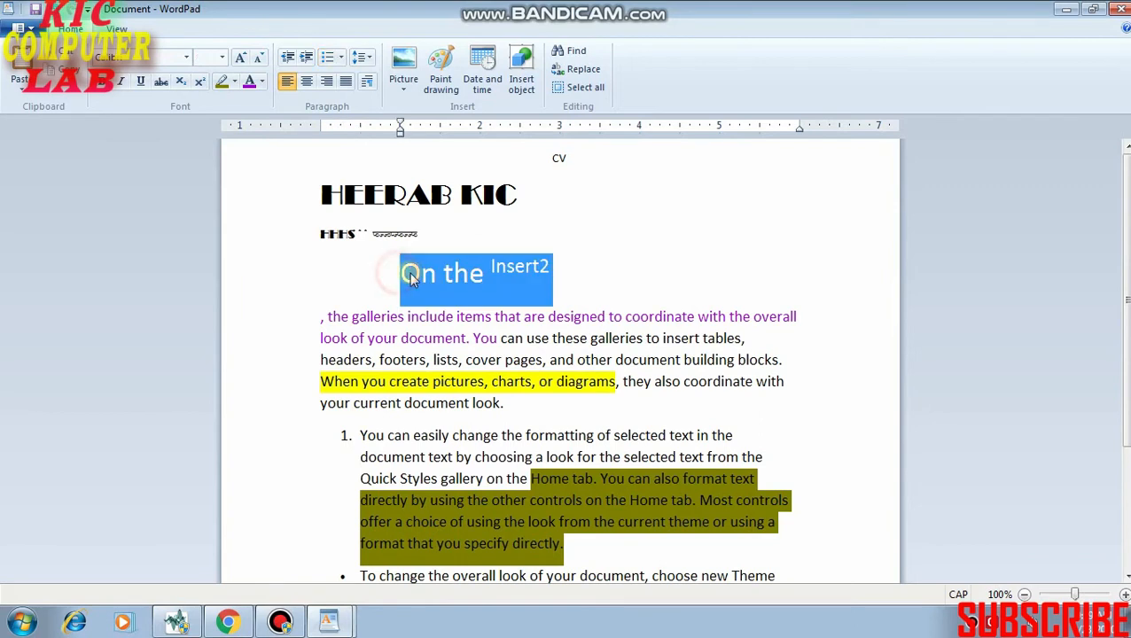
pyautogui.click(307, 82)
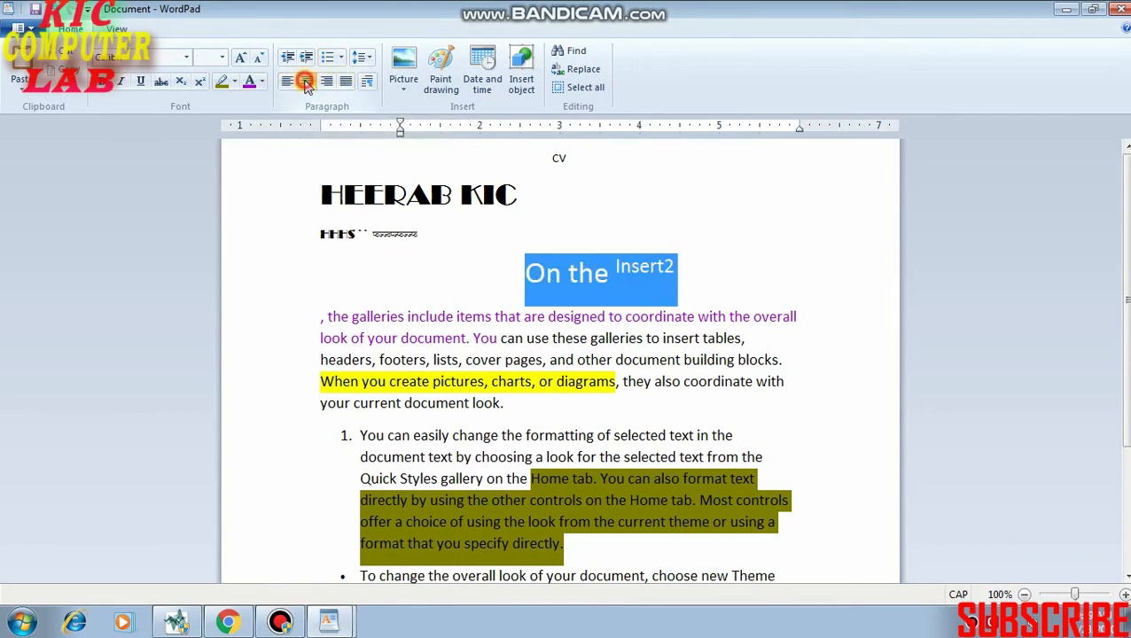
pyautogui.click(327, 82)
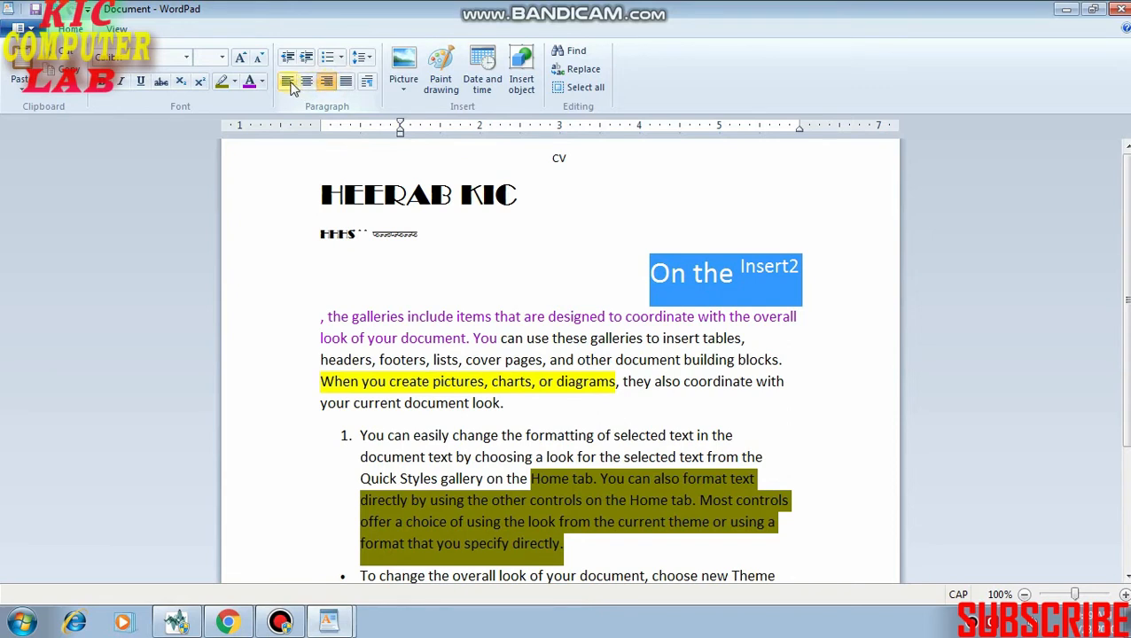
pyautogui.click(289, 83)
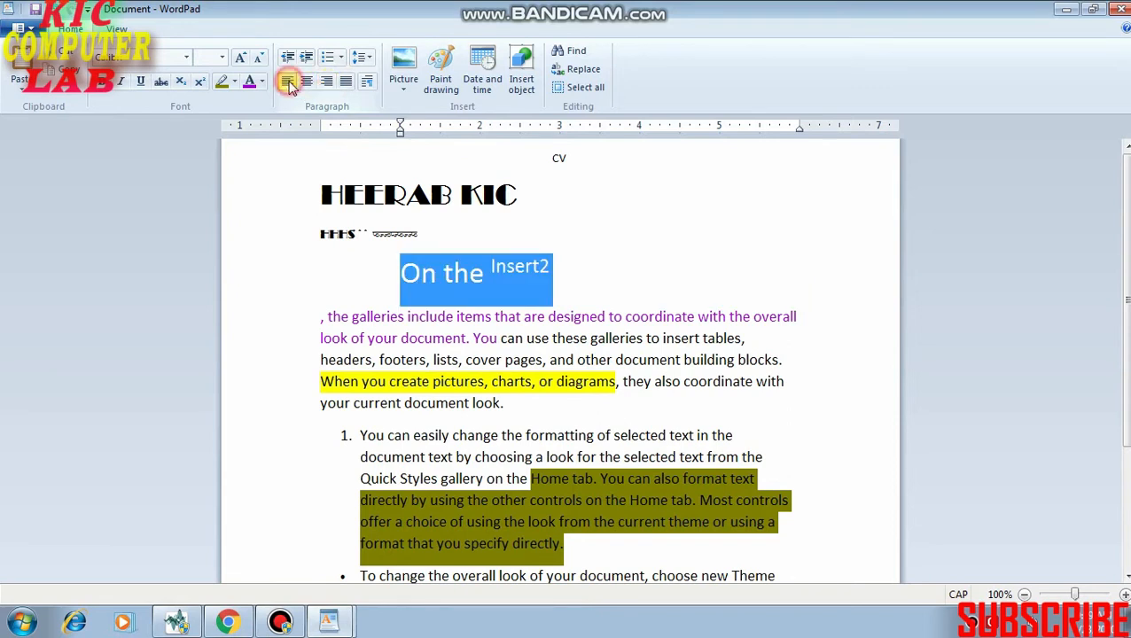
# Remove the "On the Insert2" line's left indent by joining it to the line above and splitting it off again.
pyautogui.click(401, 279)
pyautogui.press('BackSpace')
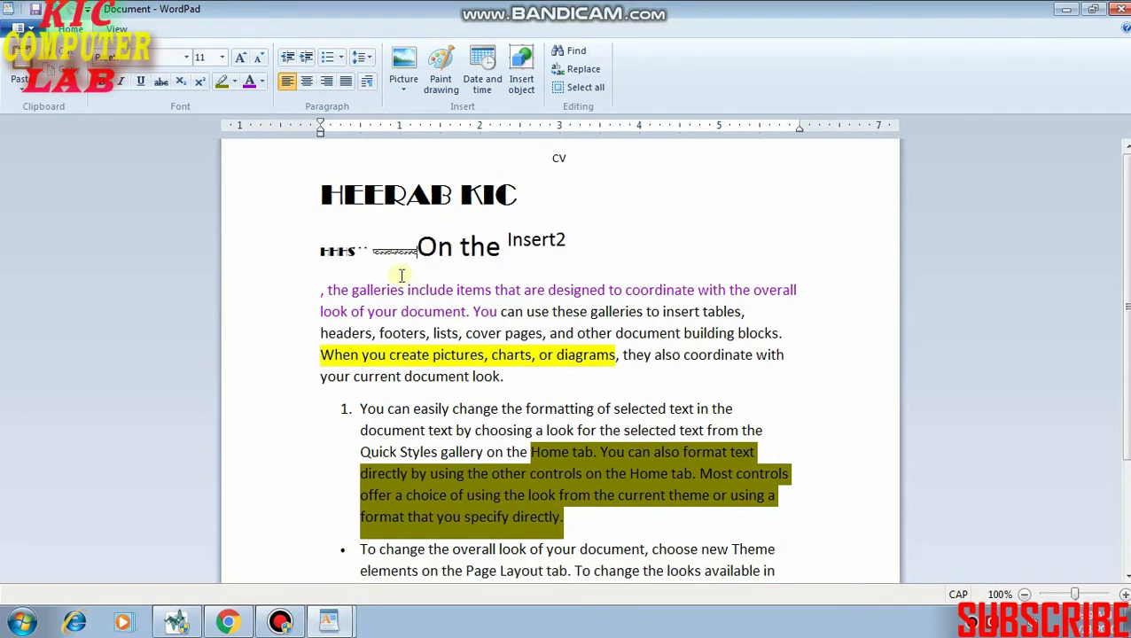
pyautogui.press('Return')
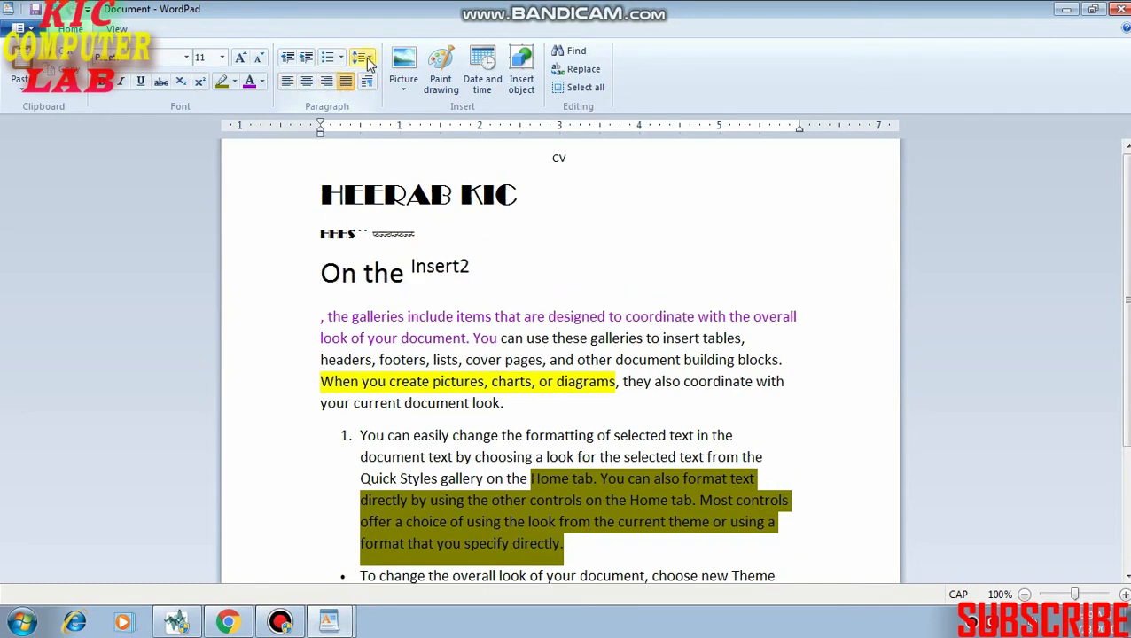
# Set the line spacing of the bulleted last paragraph to 1.0.
pyautogui.scroll(-4, 416, 383)
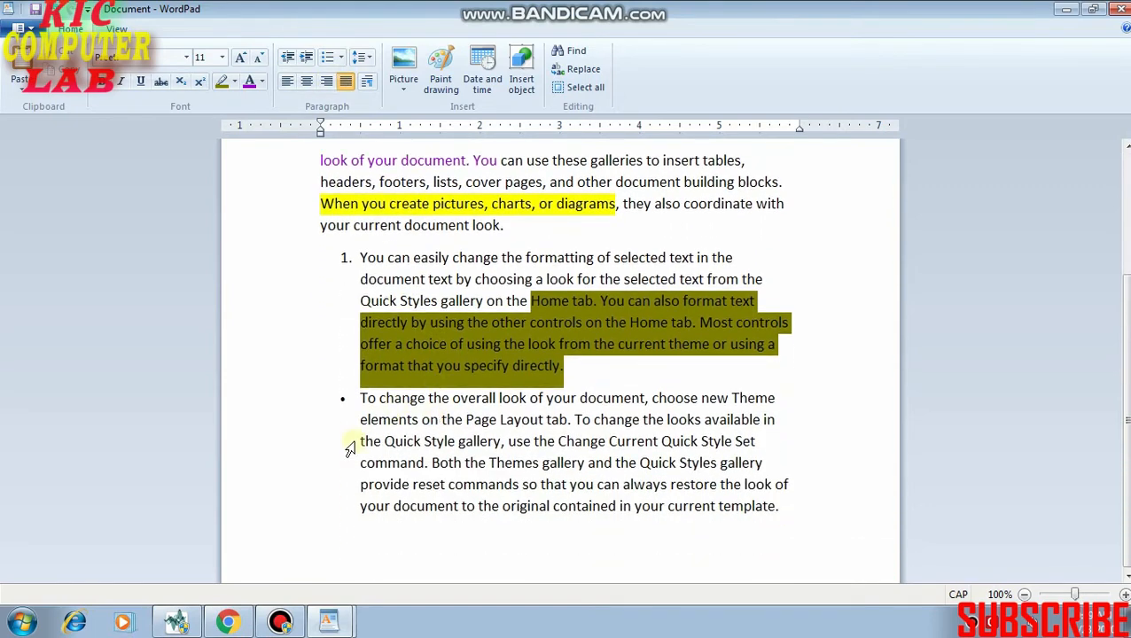
pyautogui.moveTo(362, 424); pyautogui.dragTo(777, 539)
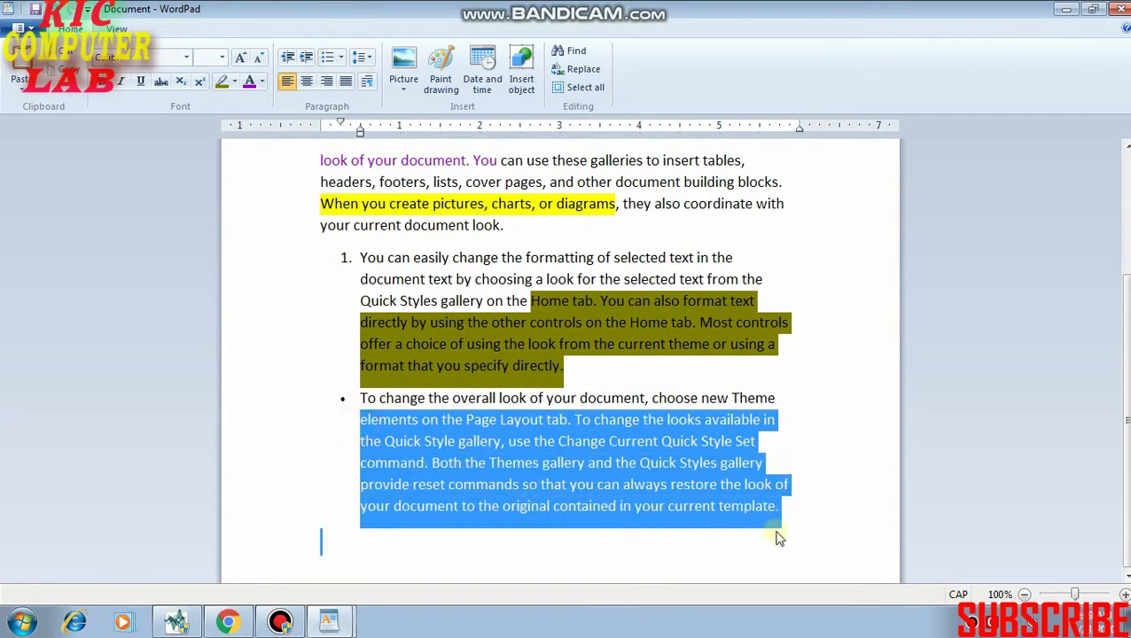
pyautogui.click(363, 58)
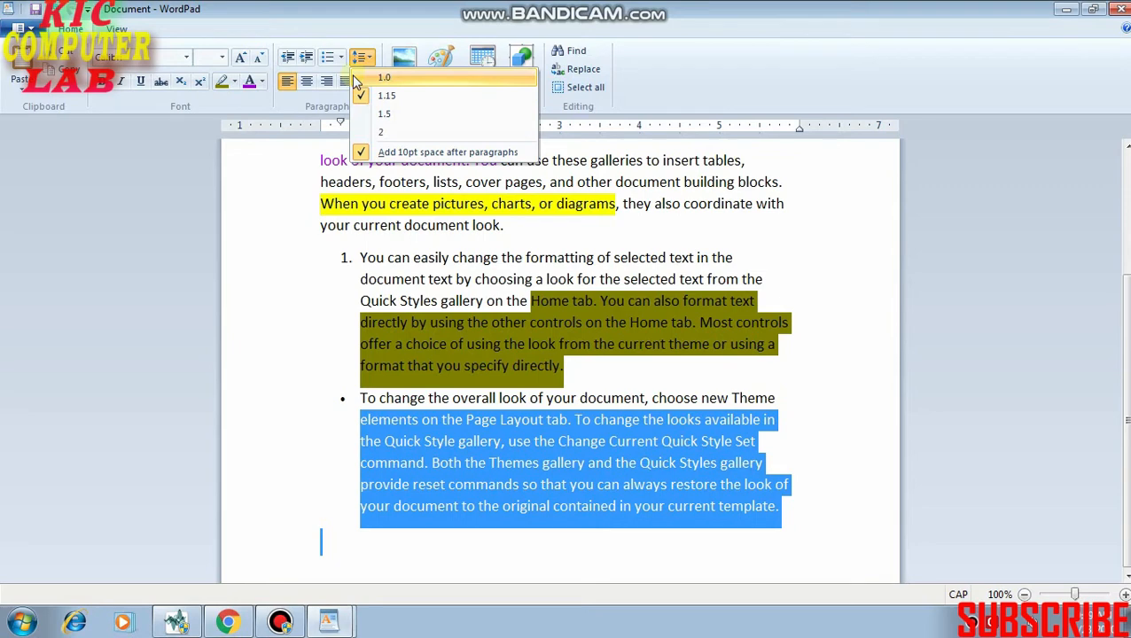
pyautogui.click(365, 80)
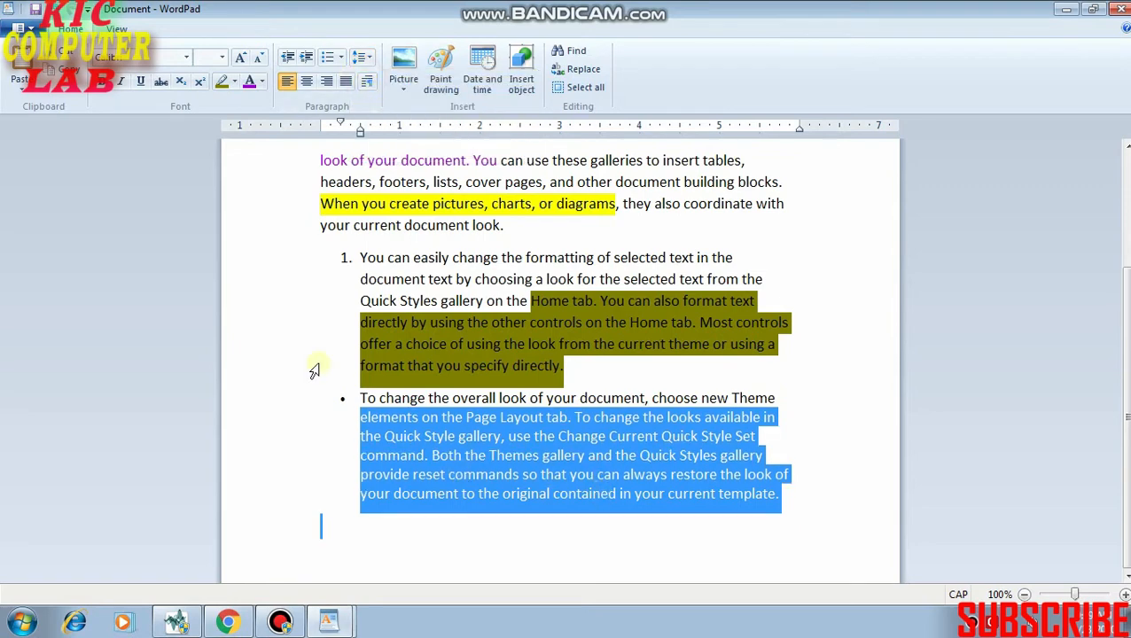
# Try a line spacing of 2 on the bulleted paragraph and return it to 1.0.
pyautogui.click(362, 56)
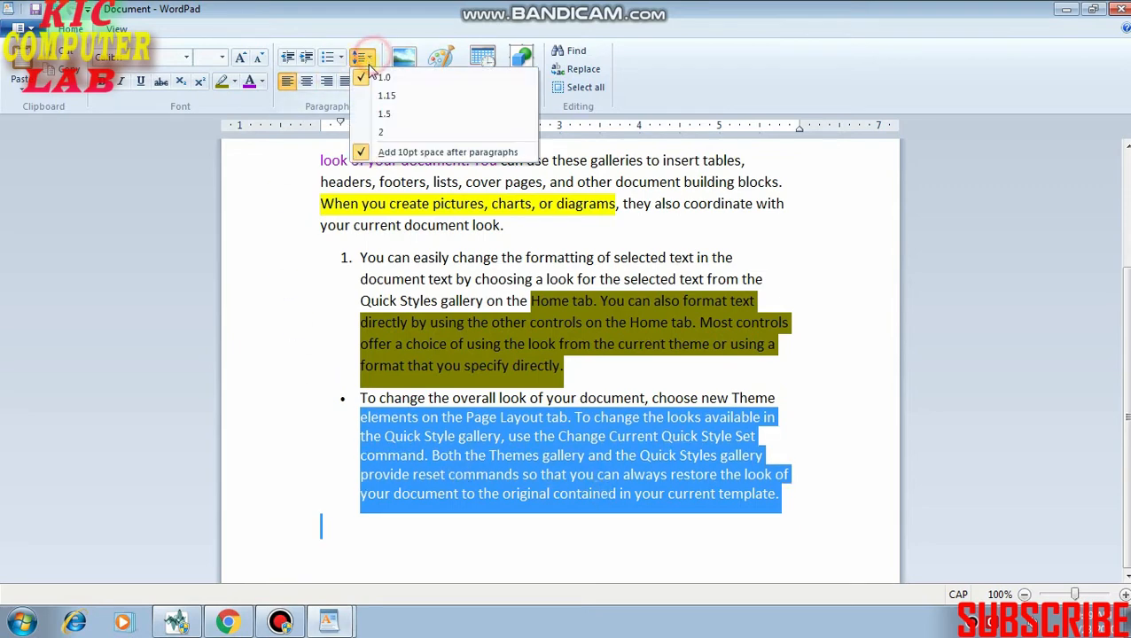
pyautogui.click(377, 133)
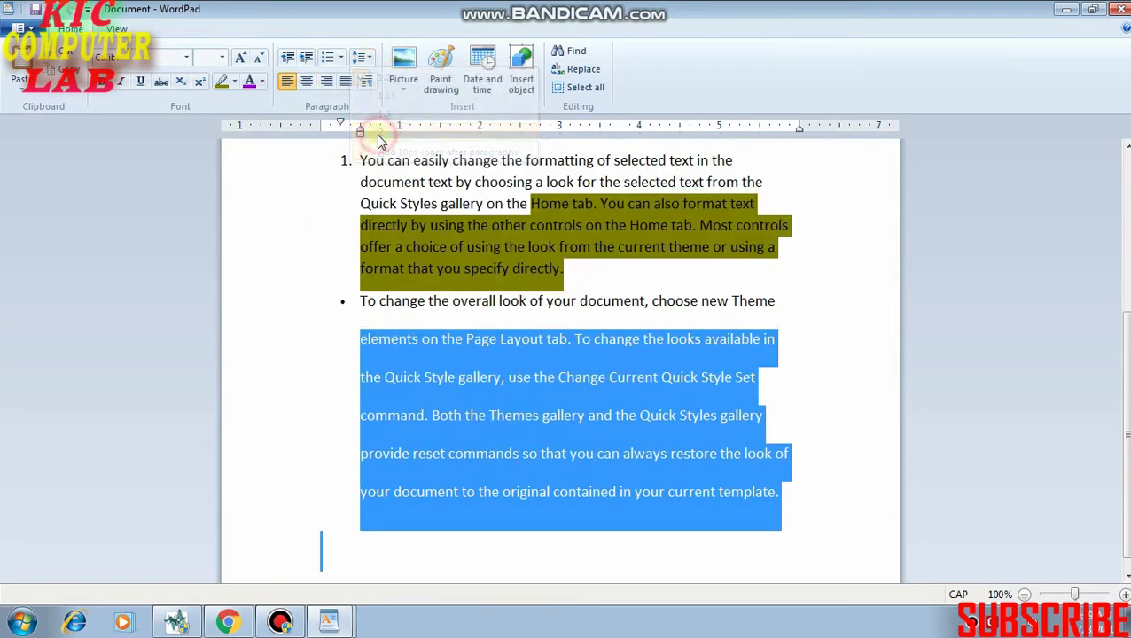
pyautogui.click(364, 58)
pyautogui.click(384, 78)
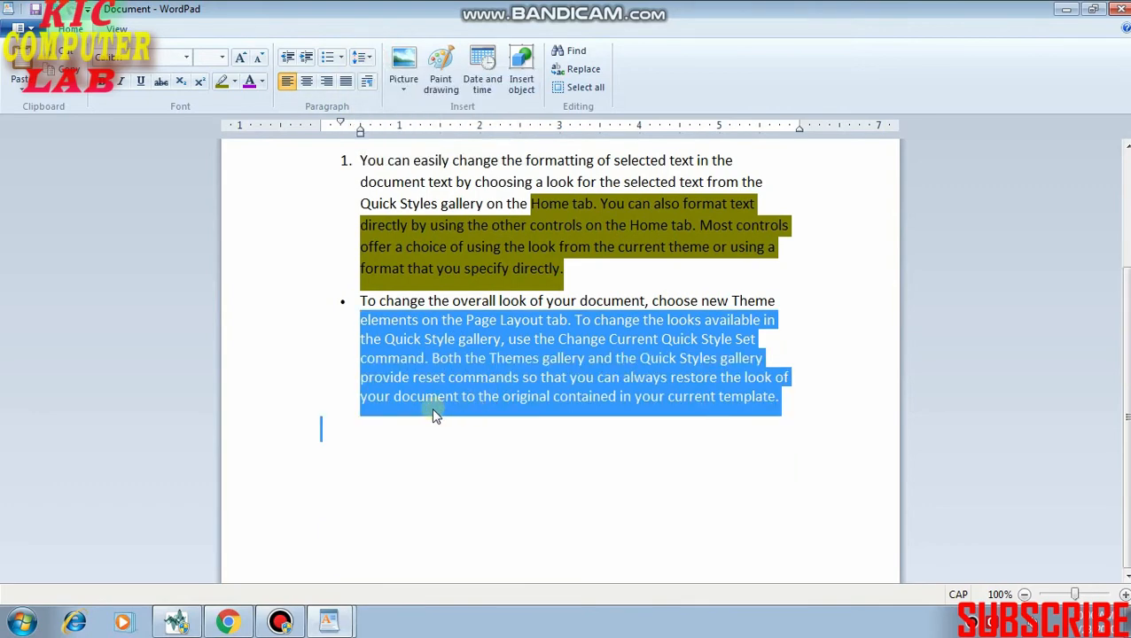
# Insert the Capture picture from the HEERA folder of the Pictures library on the empty line below the last paragraph.
pyautogui.click(336, 427)
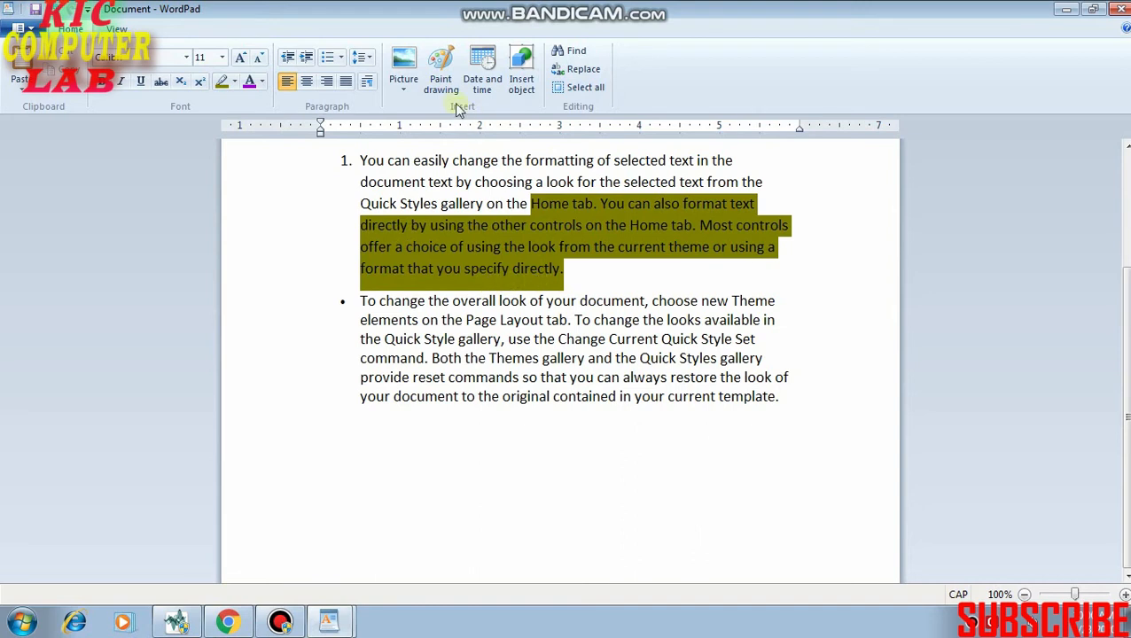
pyautogui.click(404, 88)
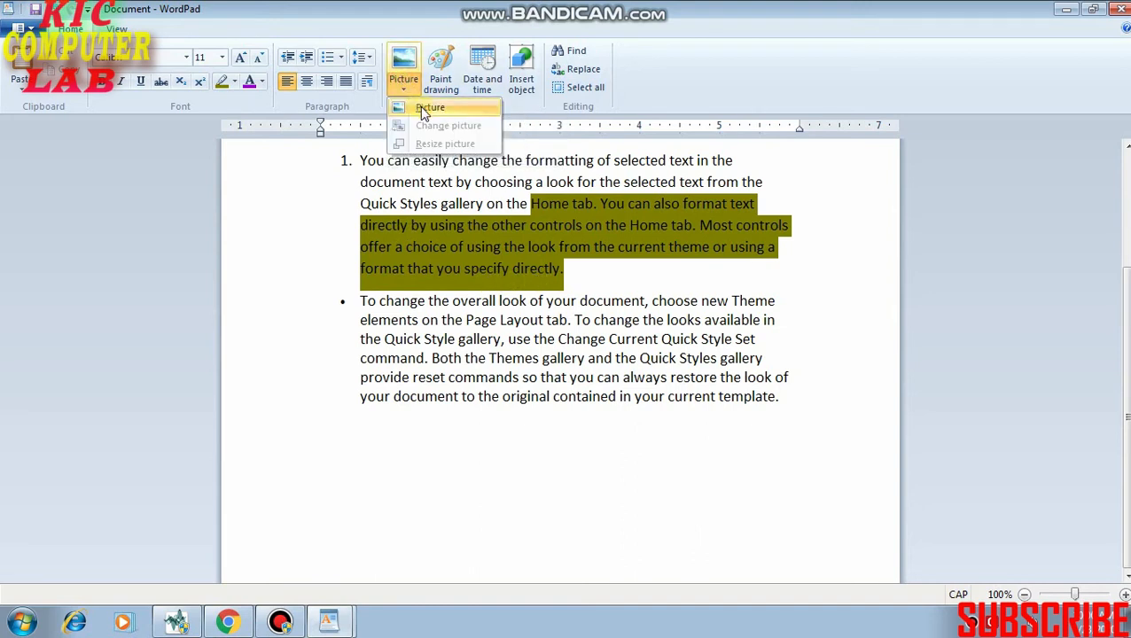
pyautogui.click(422, 109)
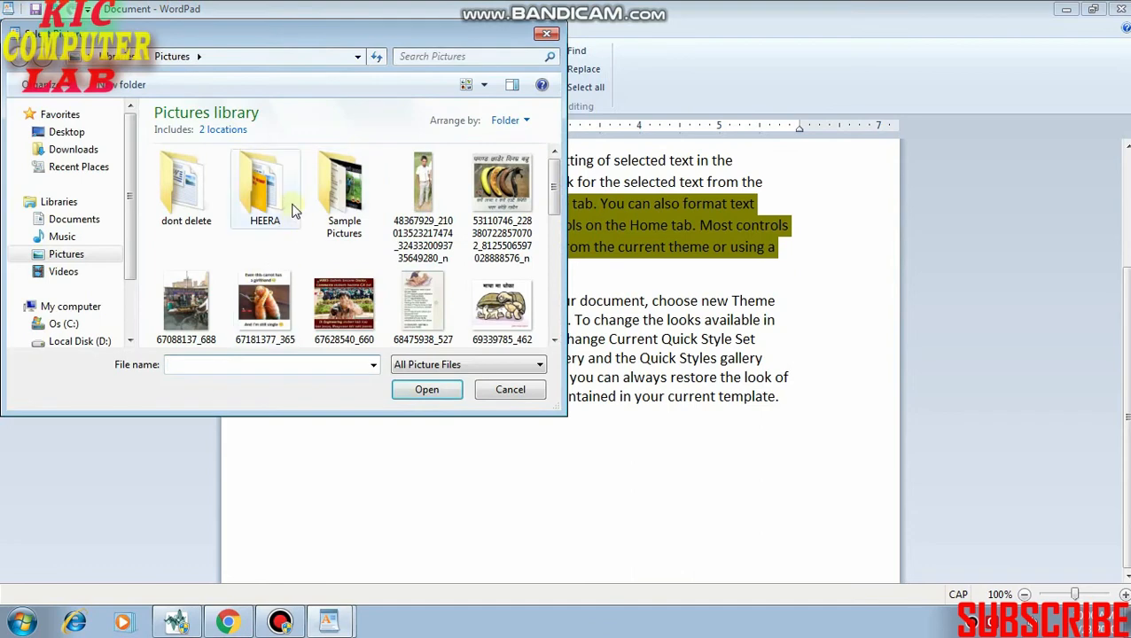
pyautogui.doubleClick(295, 210)
pyautogui.click(210, 188)
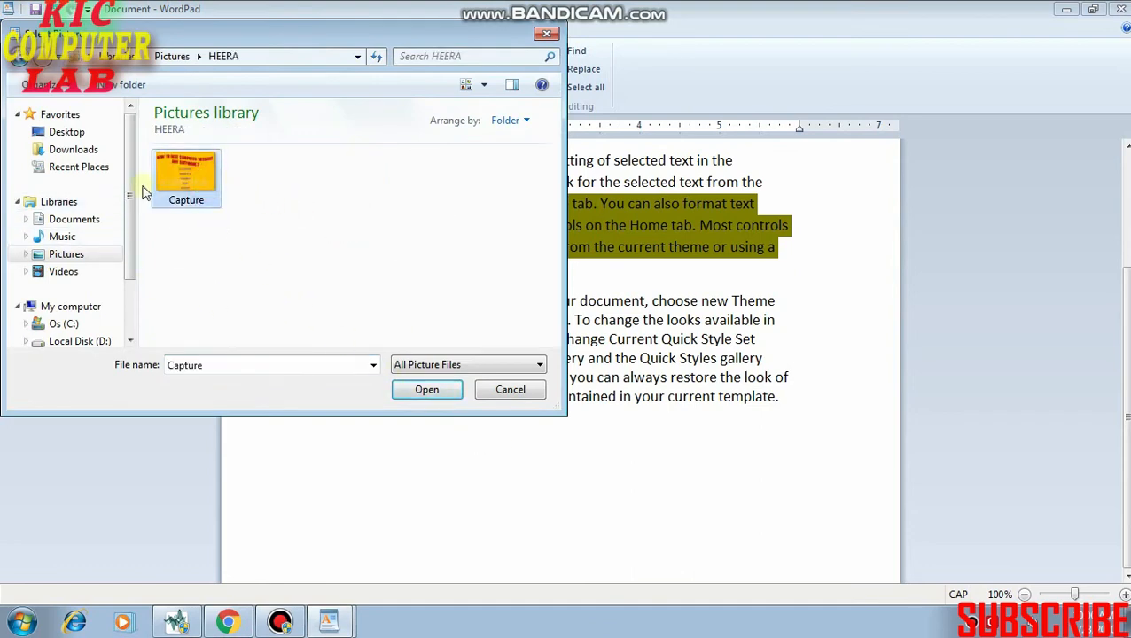
pyautogui.click(424, 389)
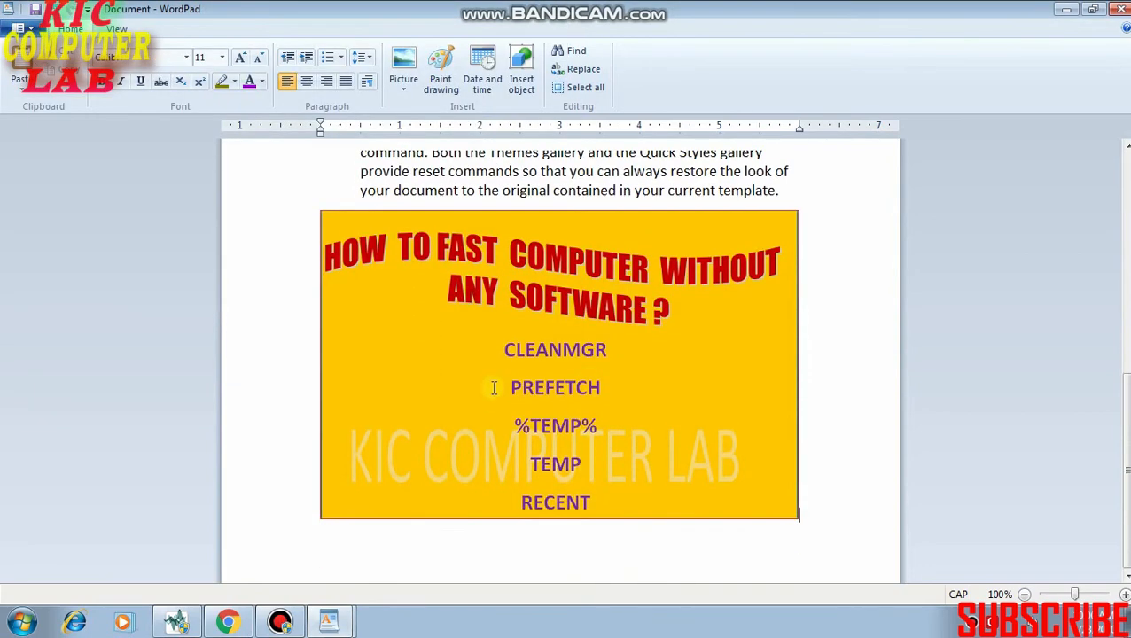
# Shrink the inserted picture to about 2.7 inches wide and centre it after trying right and left alignment.
pyautogui.click(494, 388)
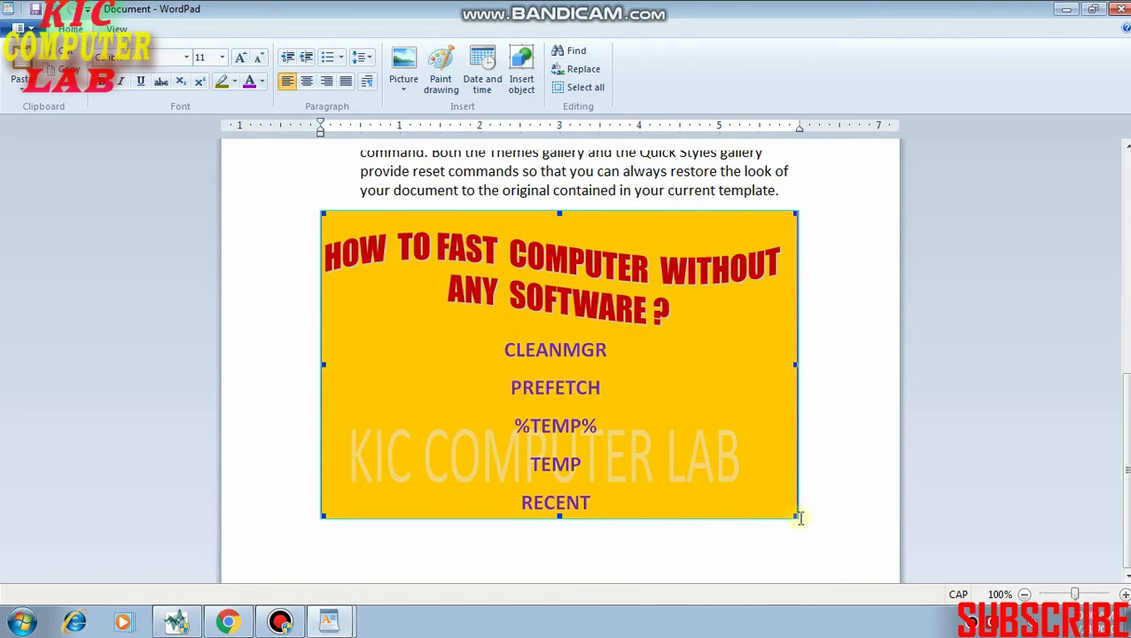
pyautogui.moveTo(797, 518); pyautogui.dragTo(666, 375)
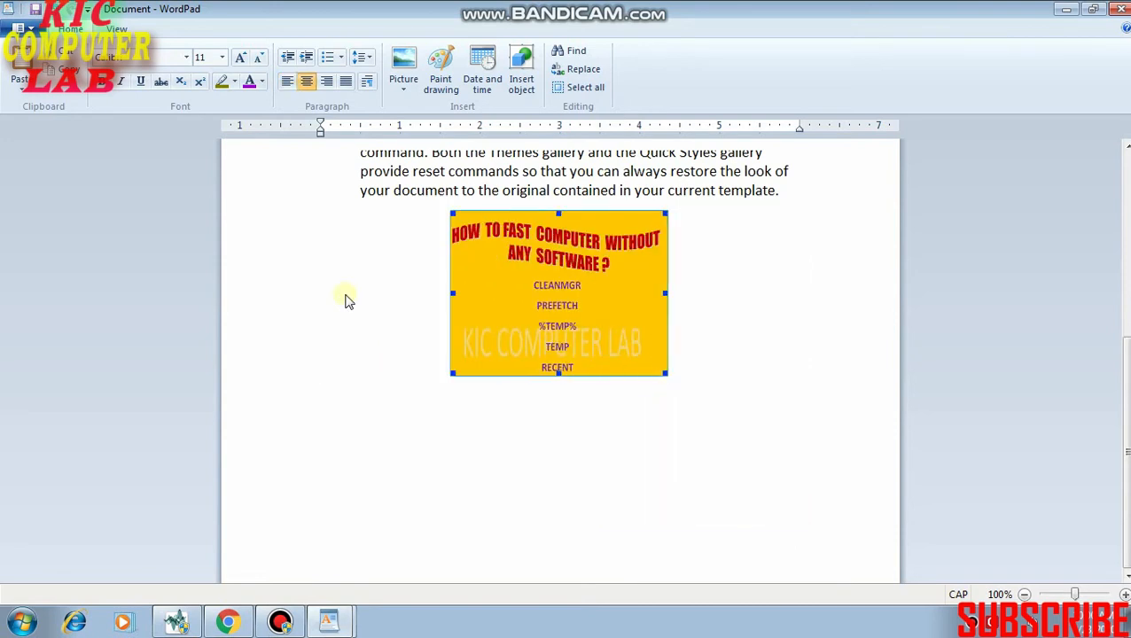
pyautogui.scroll(3, 530, 280)
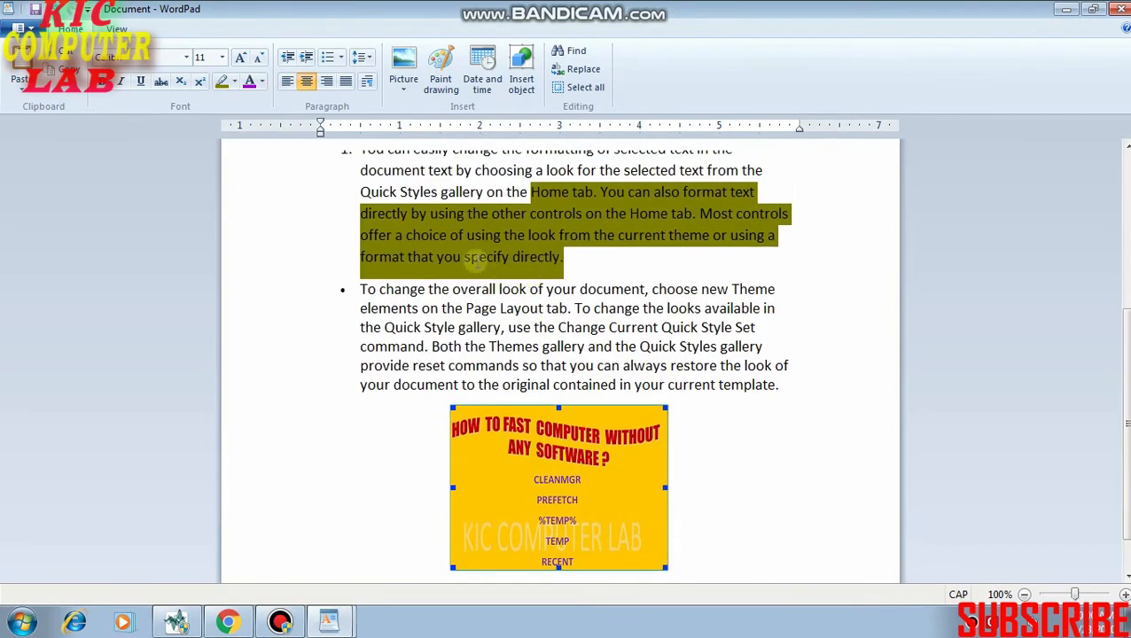
pyautogui.click(328, 82)
pyautogui.click(307, 81)
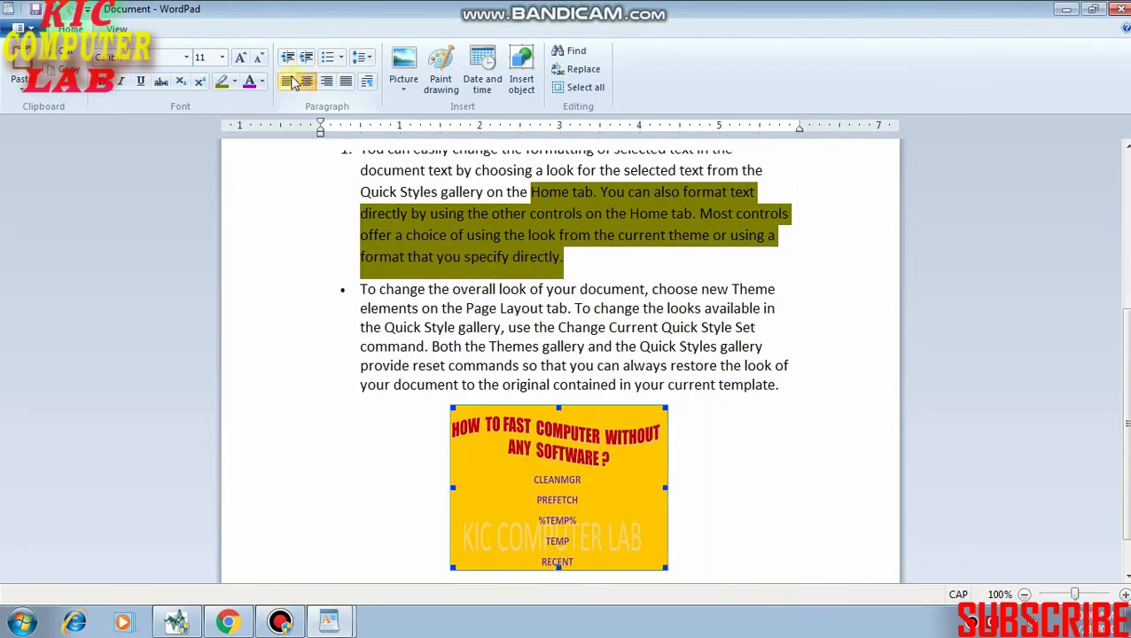
pyautogui.click(287, 82)
pyautogui.click(307, 82)
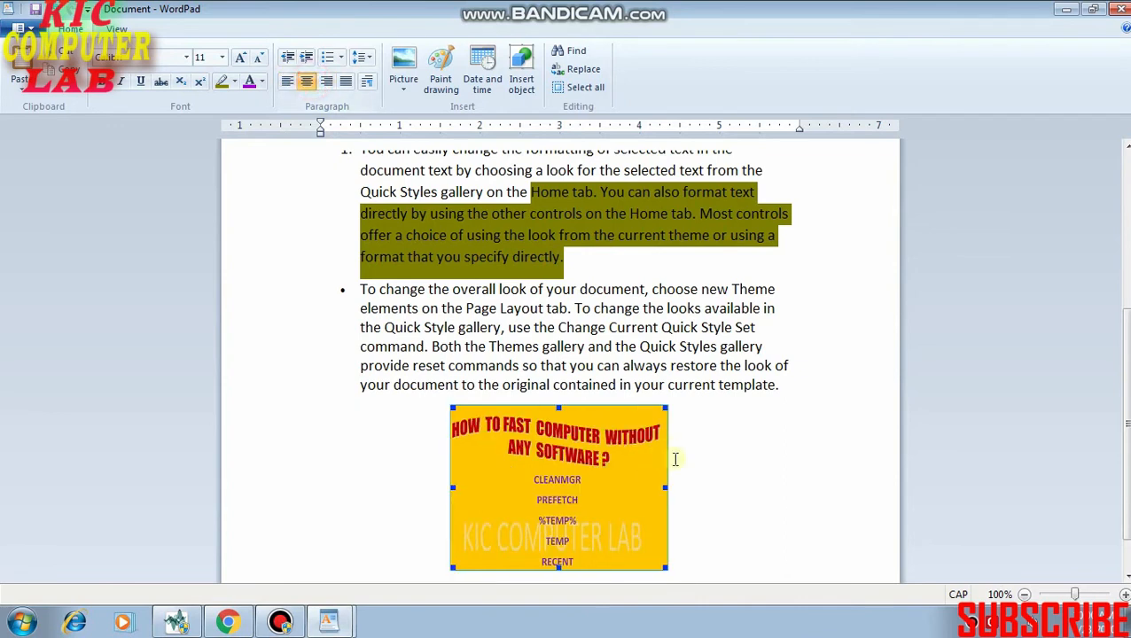
pyautogui.scroll(-1, 675, 460)
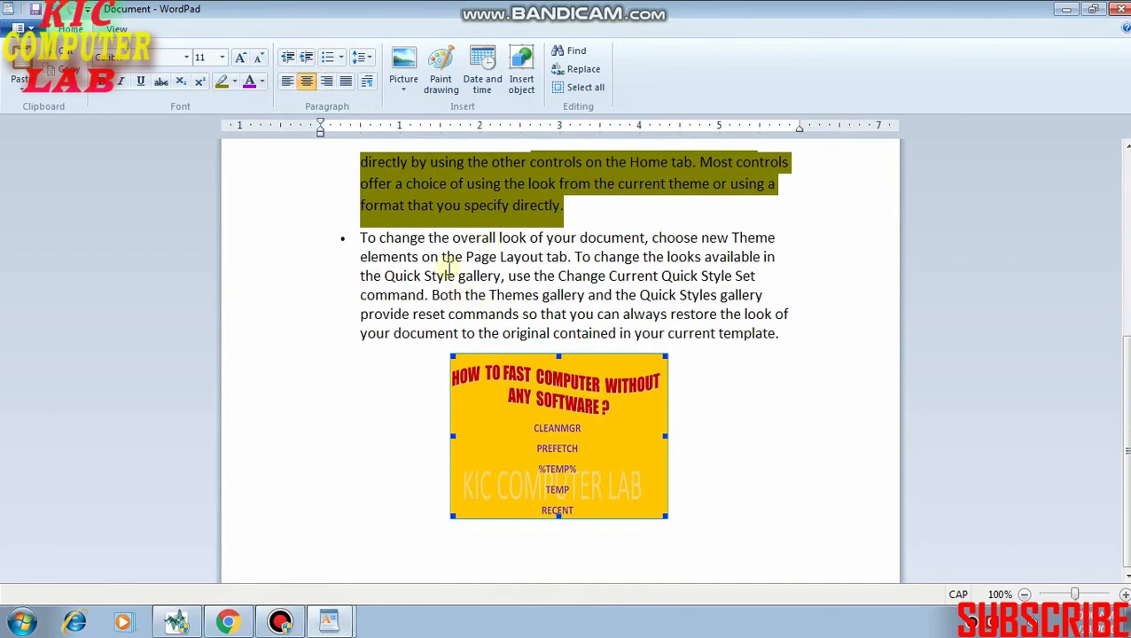
# Break the bulleted paragraph after "looks available in" and add an empty bulleted line before "the Quick Style gallery".
pyautogui.click(639, 237)
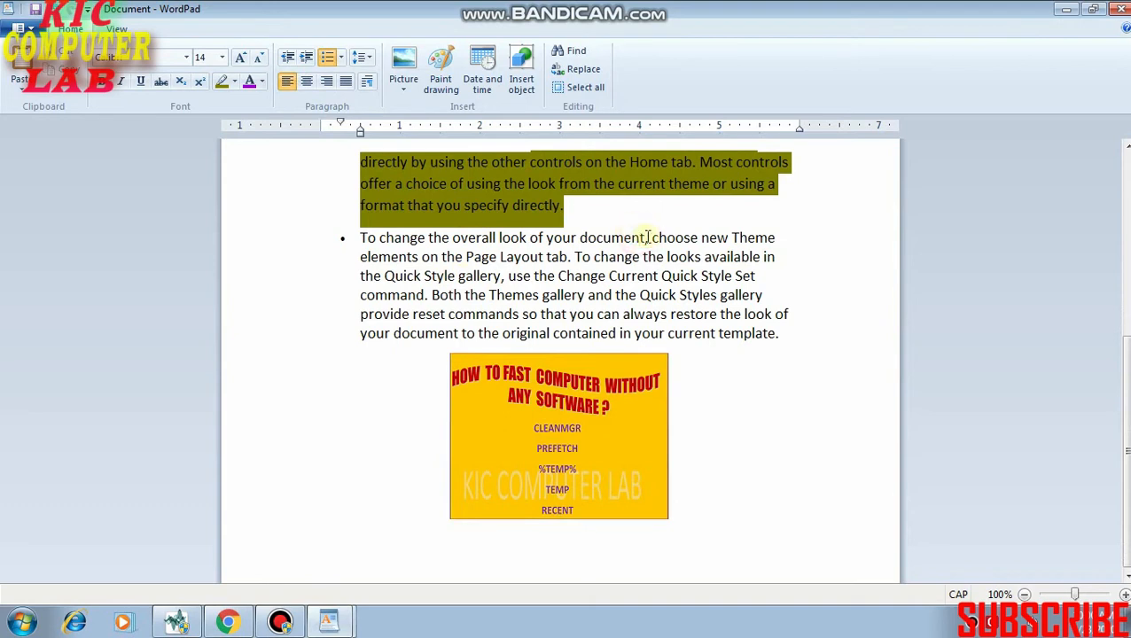
pyautogui.click(794, 257)
pyautogui.press('Return')
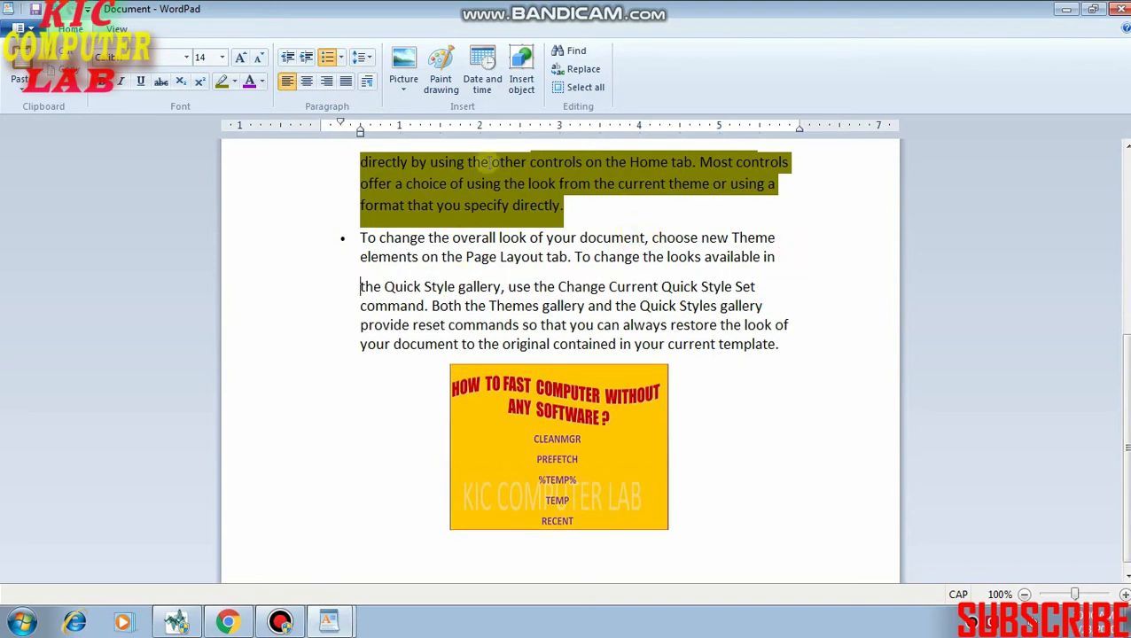
pyautogui.press('Return')
pyautogui.click(360, 284)
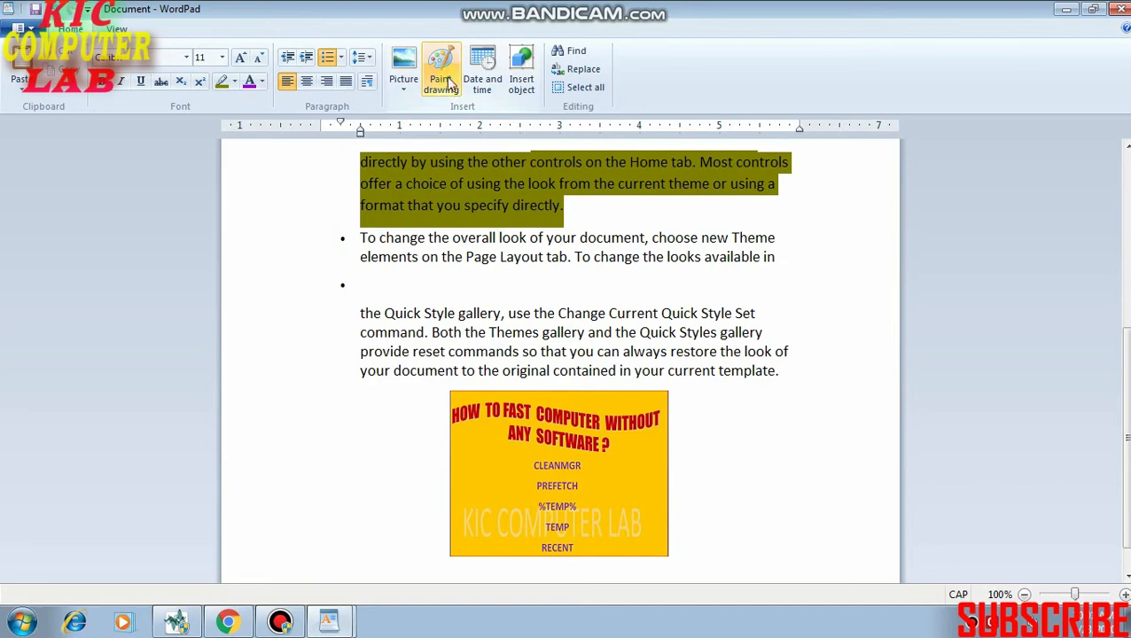
# Start a new Paint drawing at the end of the numbered paragraph, after "specify directly.".
pyautogui.scroll(-1, 532, 417)
pyautogui.scroll(-2, 532, 422)
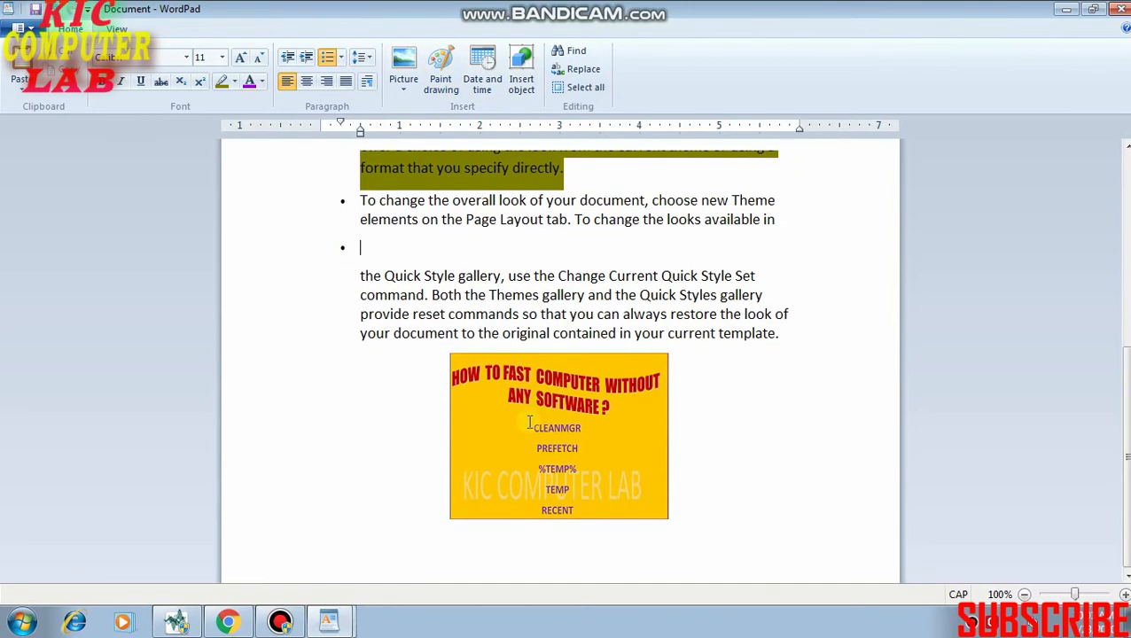
pyautogui.scroll(4, 425, 271)
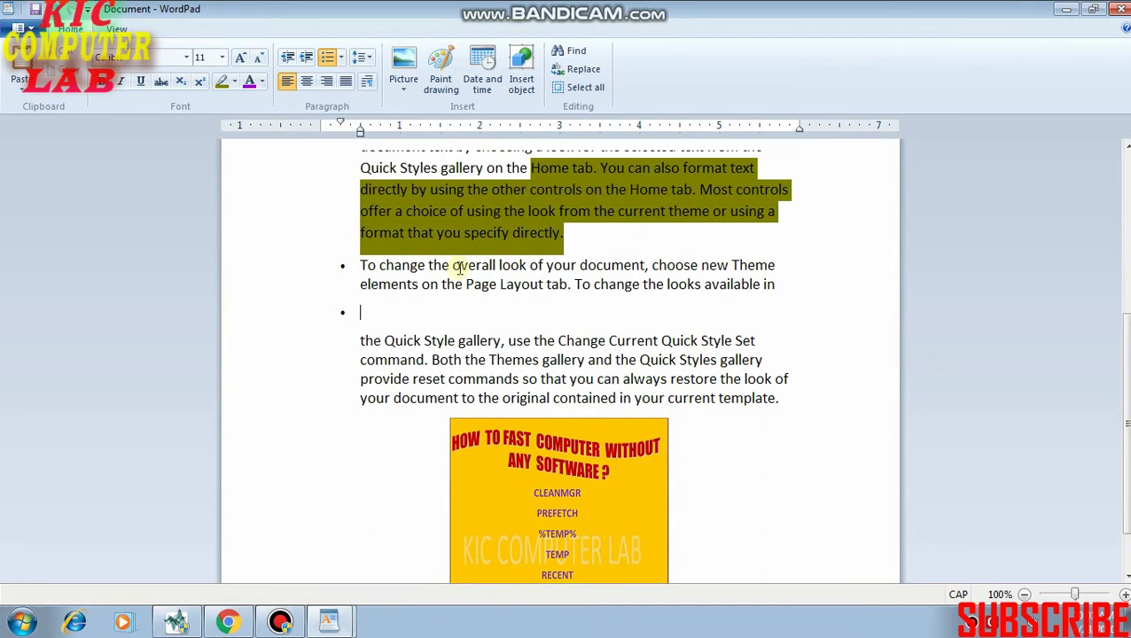
pyautogui.click(585, 240)
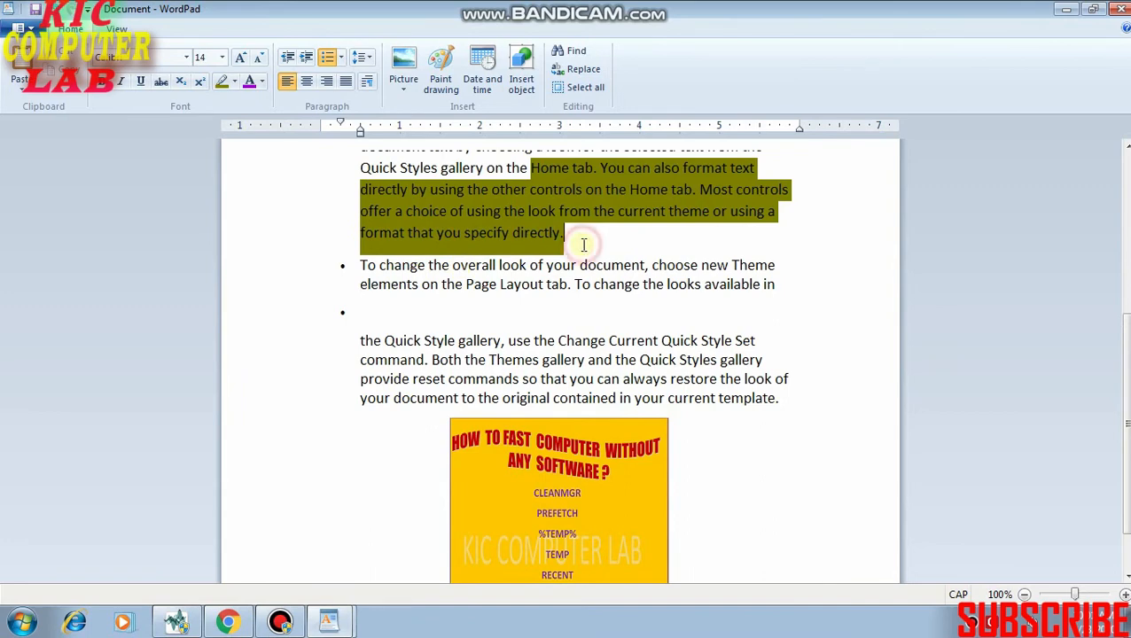
pyautogui.click(446, 81)
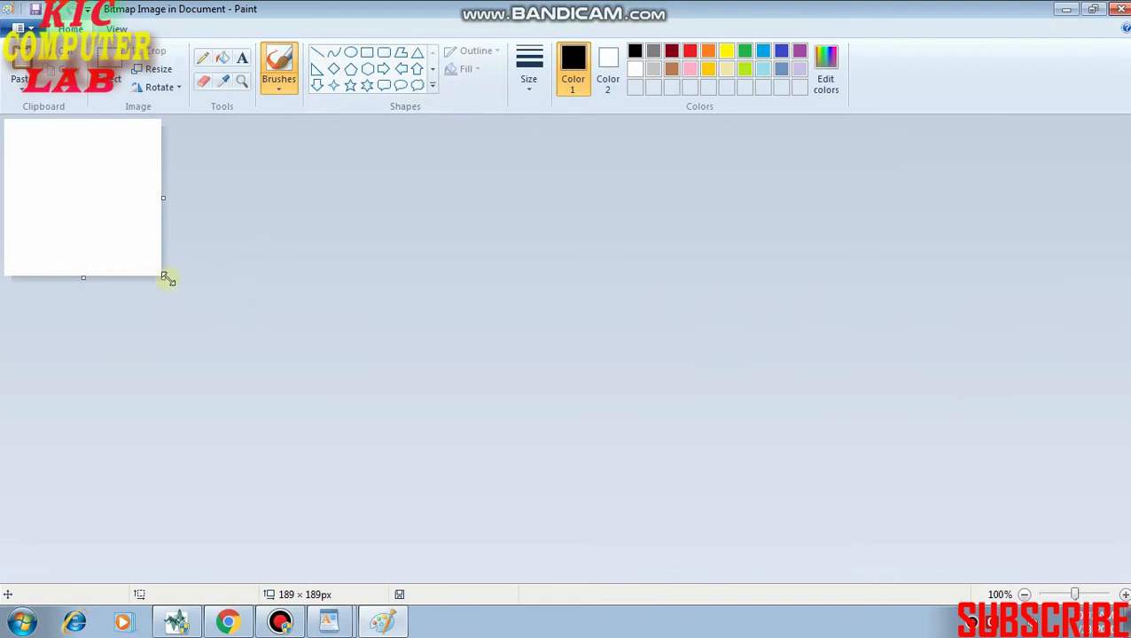
# Enlarge the Paint canvas to about 503 × 356 px and draw a black pentagon about 209 × 183 px on it.
pyautogui.moveTo(164, 277); pyautogui.dragTo(425, 416)
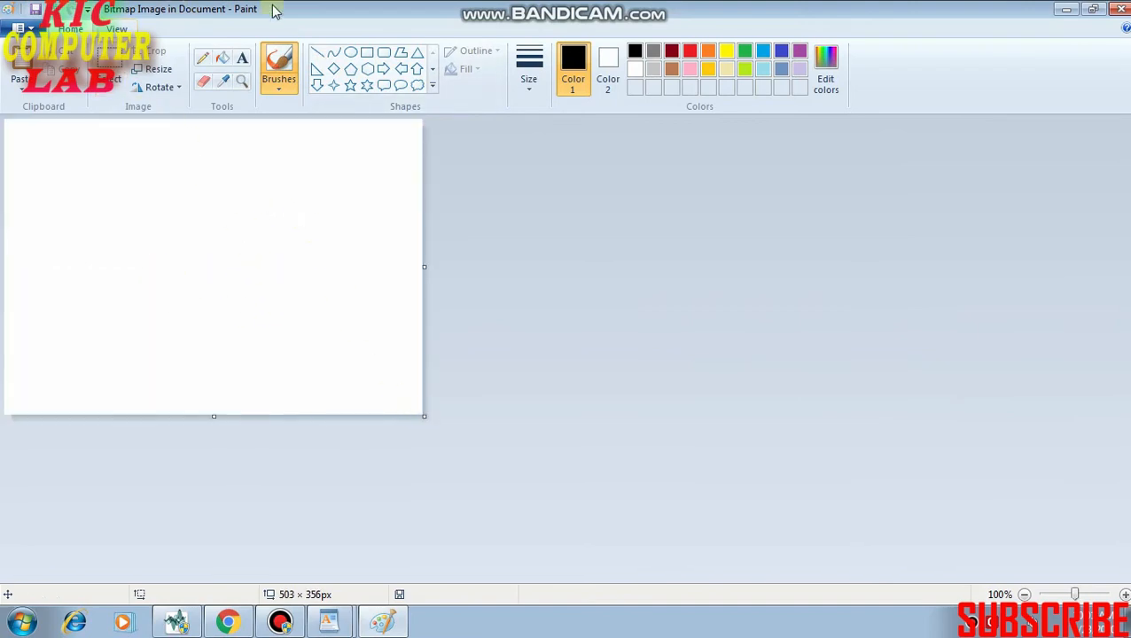
pyautogui.click(349, 71)
pyautogui.moveTo(121, 174); pyautogui.dragTo(295, 325)
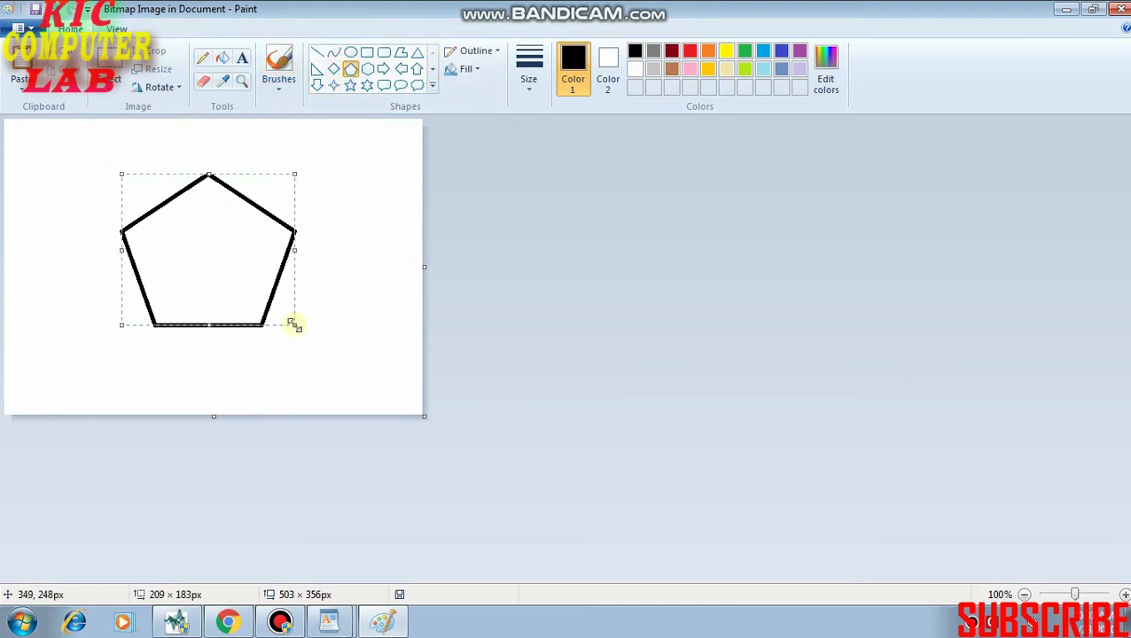
# Fill the inside of the pentagon with red.
pyautogui.click(223, 59)
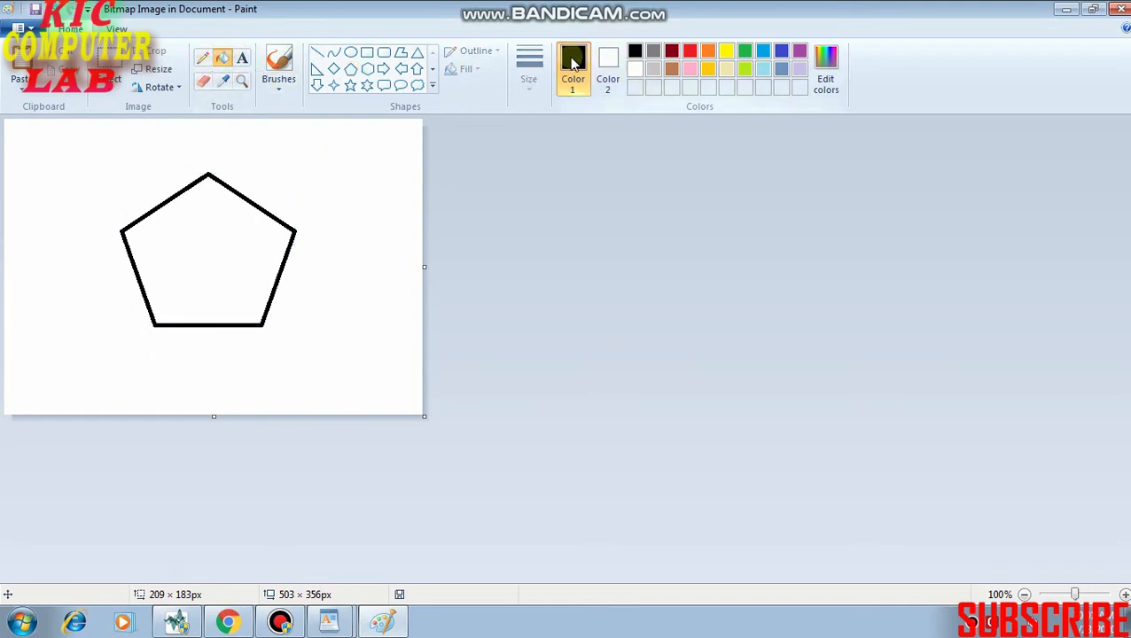
pyautogui.click(690, 50)
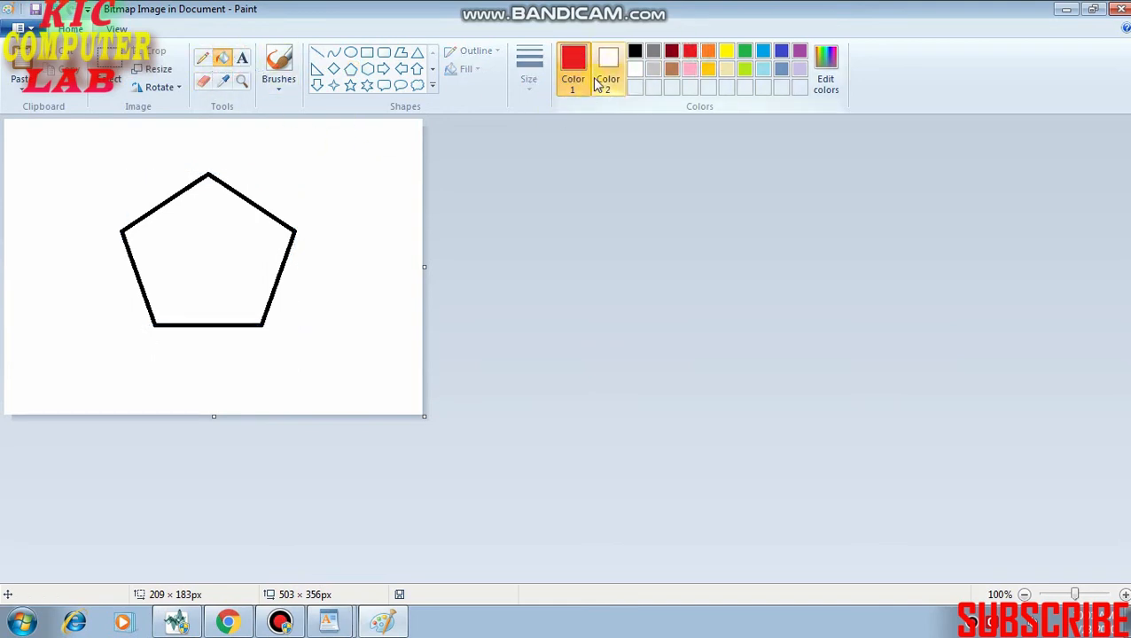
pyautogui.click(213, 272)
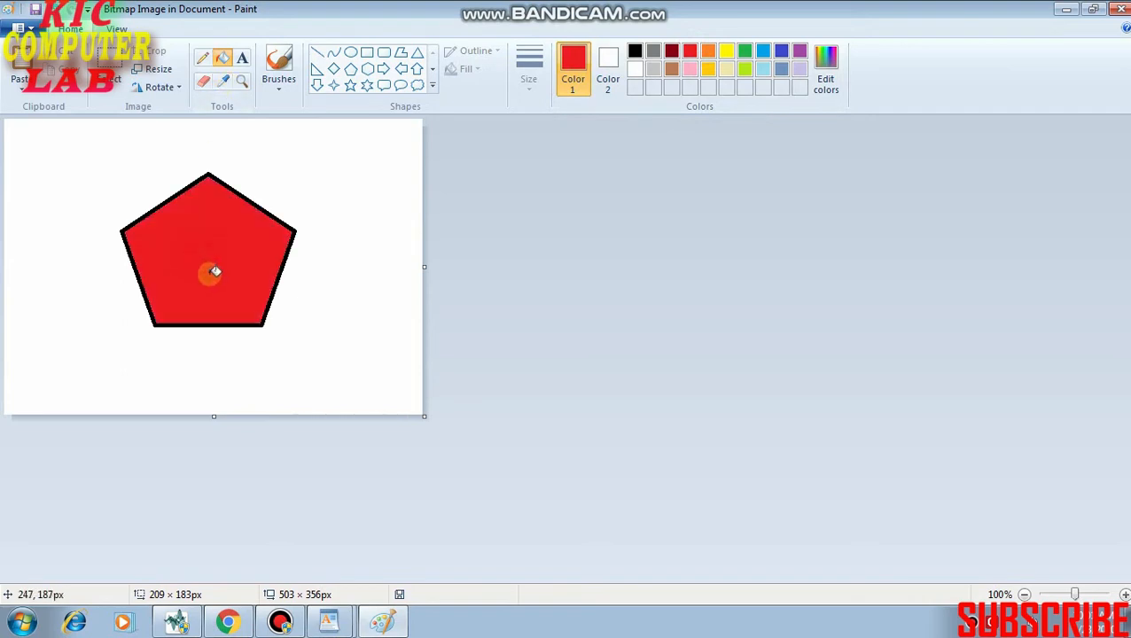
# Draw a green-outlined down arrow about 226 × 217 px over the pentagon and fill its arrowhead with green.
pyautogui.click(316, 85)
pyautogui.moveTo(118, 234); pyautogui.dragTo(307, 412)
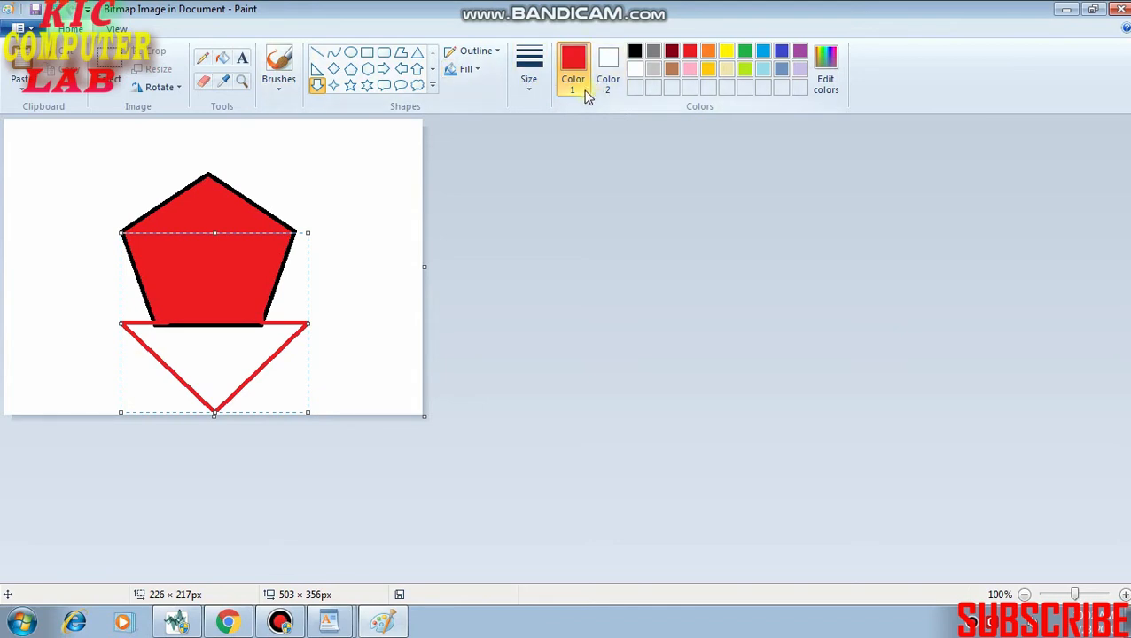
pyautogui.click(745, 50)
pyautogui.click(207, 335)
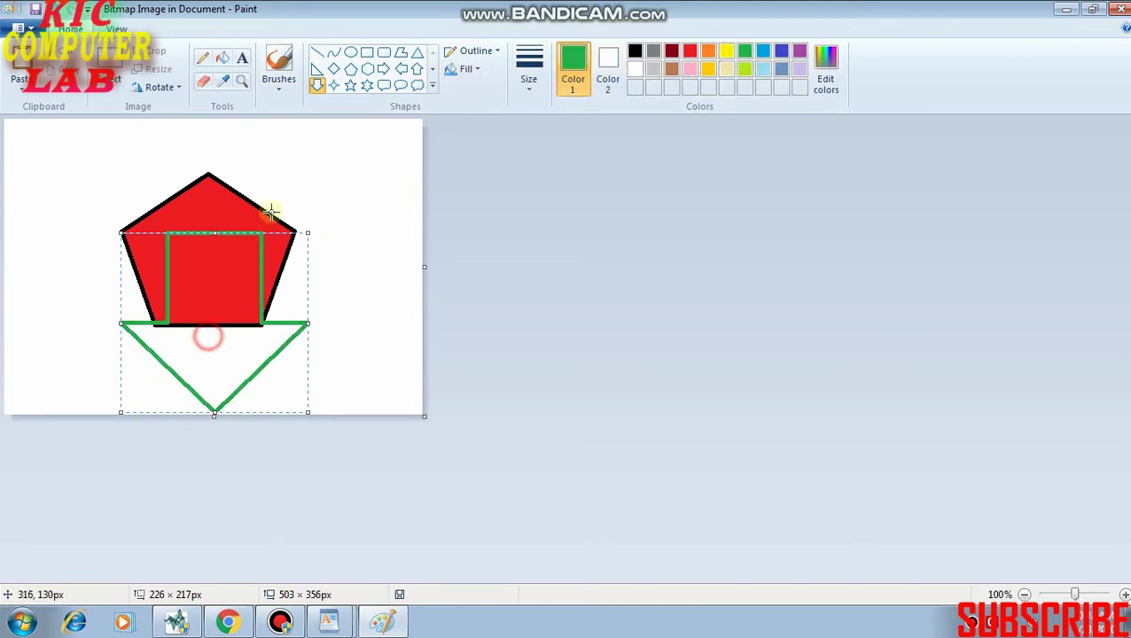
pyautogui.click(222, 64)
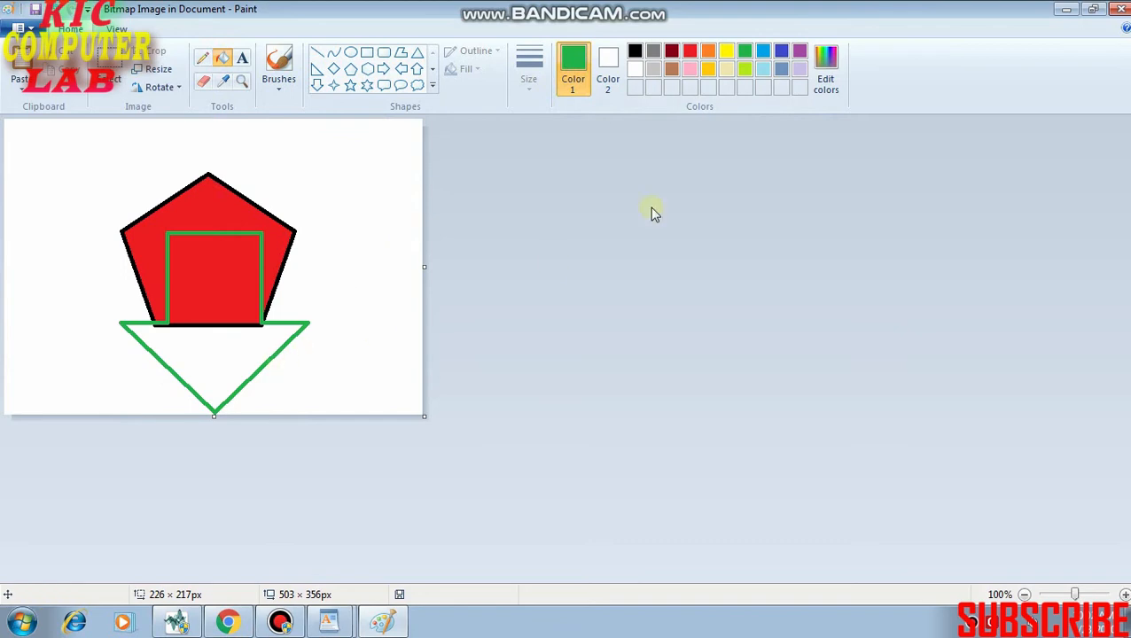
pyautogui.click(217, 358)
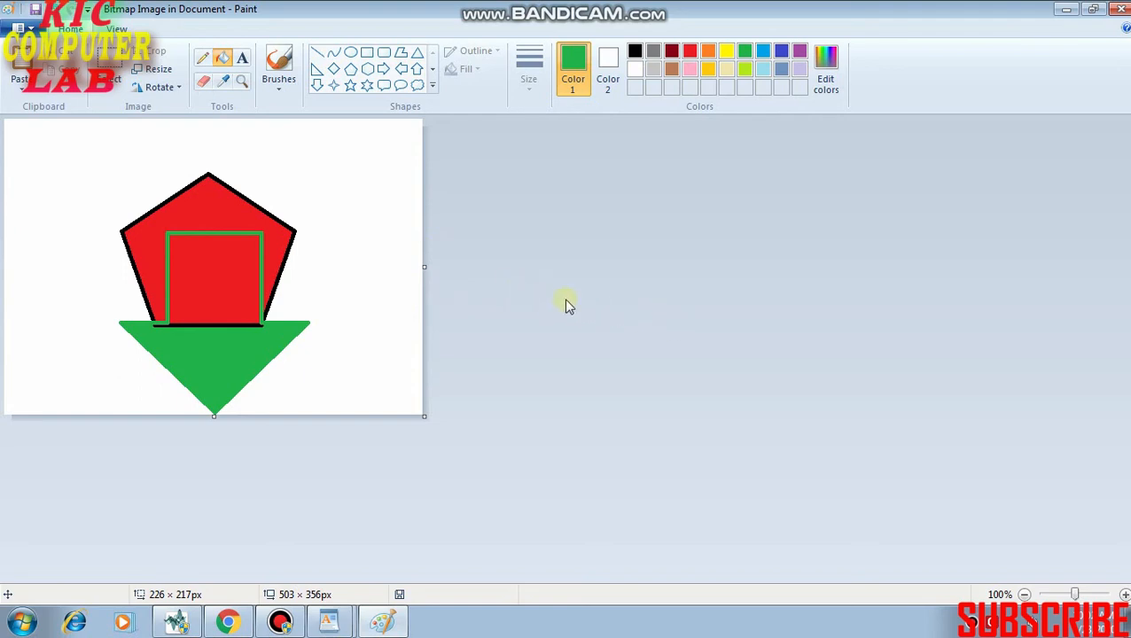
# Close the Paint drawing to return to WordPad and shrink the inserted drawing to about 5 inches wide.
pyautogui.click(1122, 11)
pyautogui.scroll(-1, 633, 374)
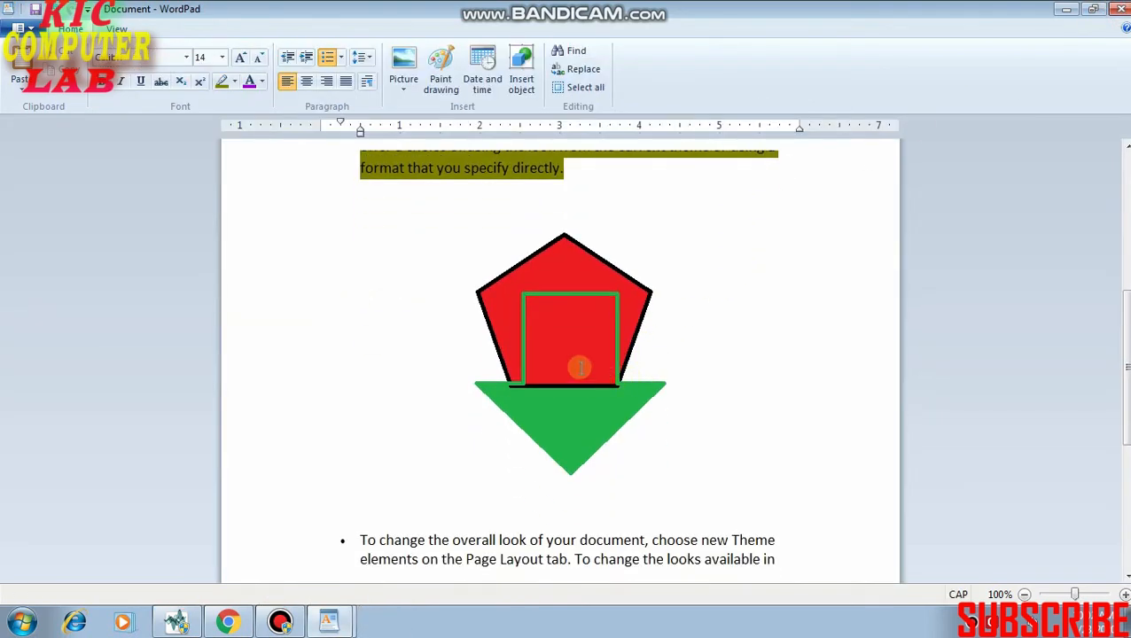
pyautogui.click(579, 367)
pyautogui.click(840, 345)
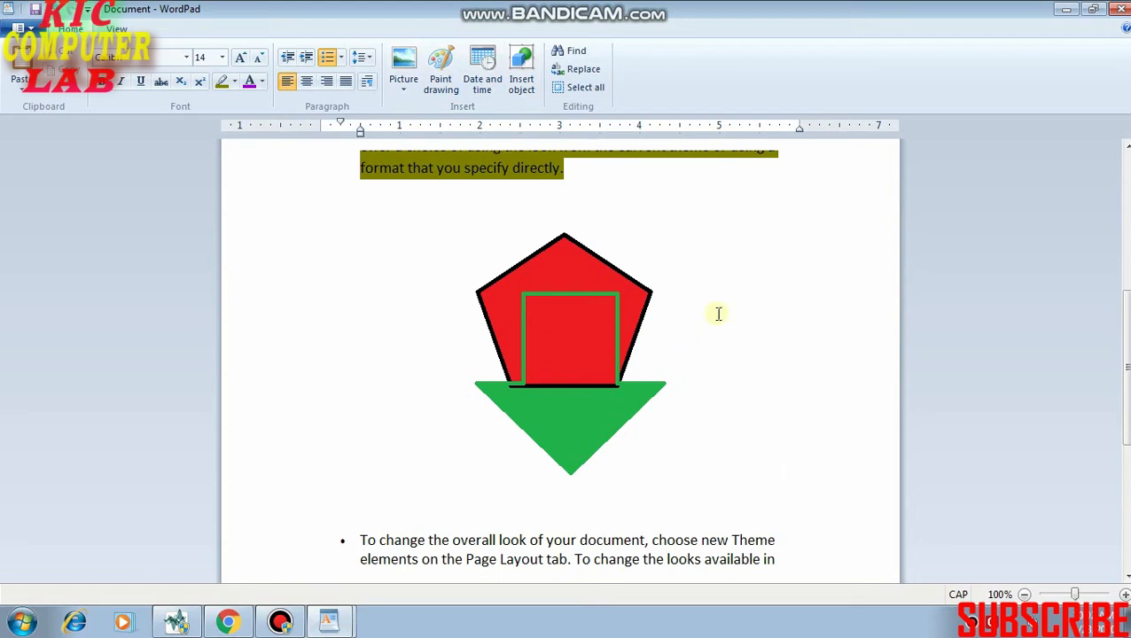
pyautogui.click(572, 367)
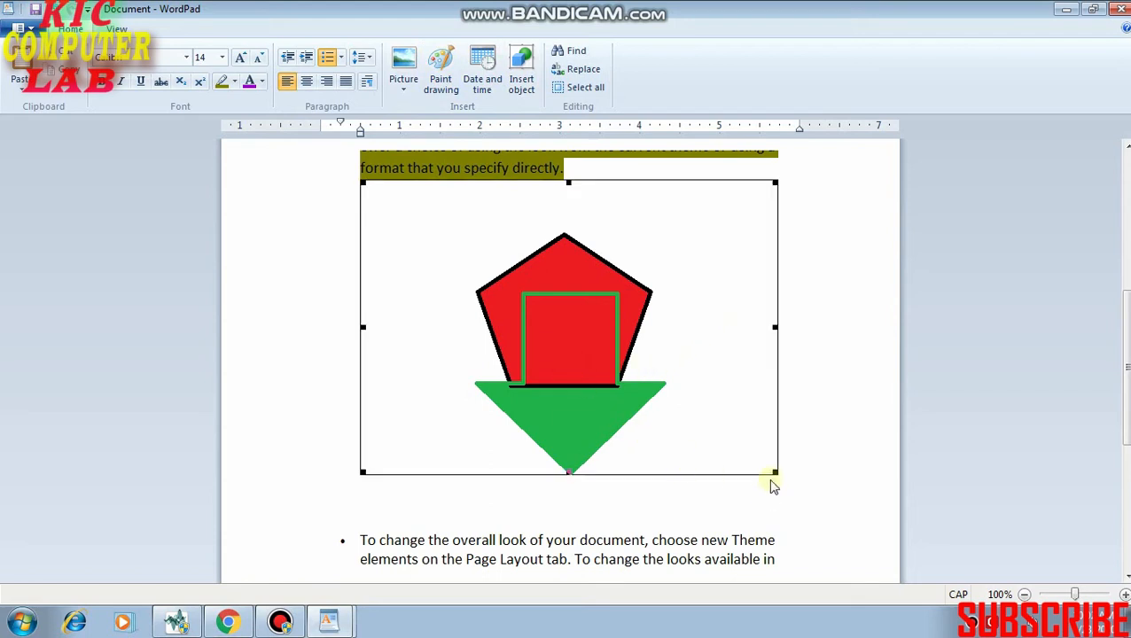
pyautogui.moveTo(775, 472); pyautogui.dragTo(755, 379)
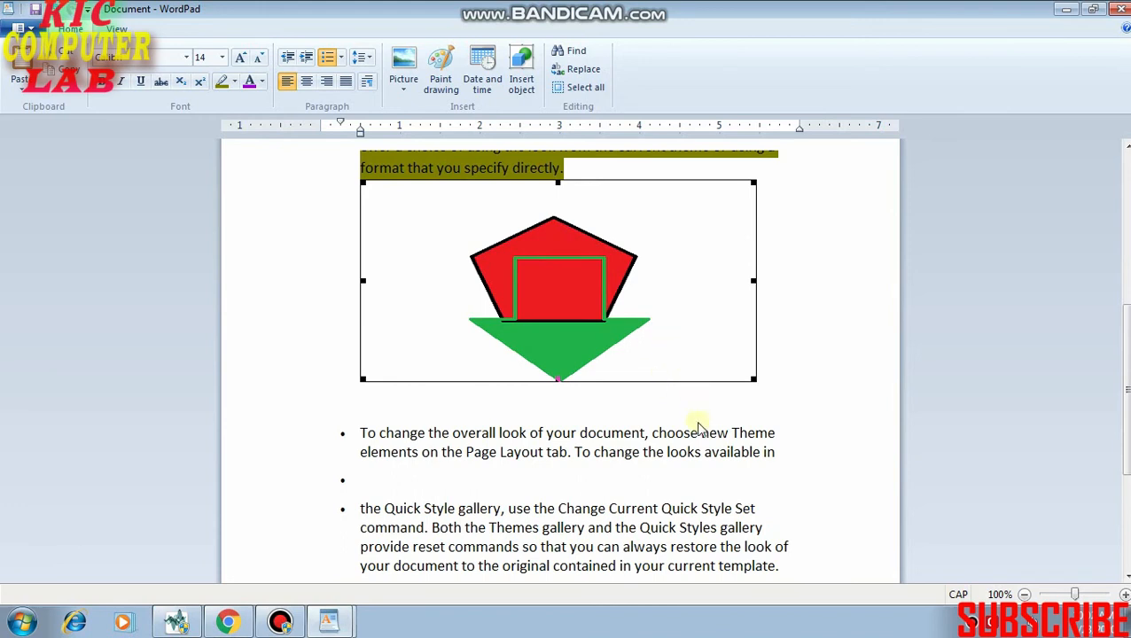
# Insert the date on the empty bulleted line in the format "Thursday, April 23, 2020".
pyautogui.scroll(-4, 599, 305)
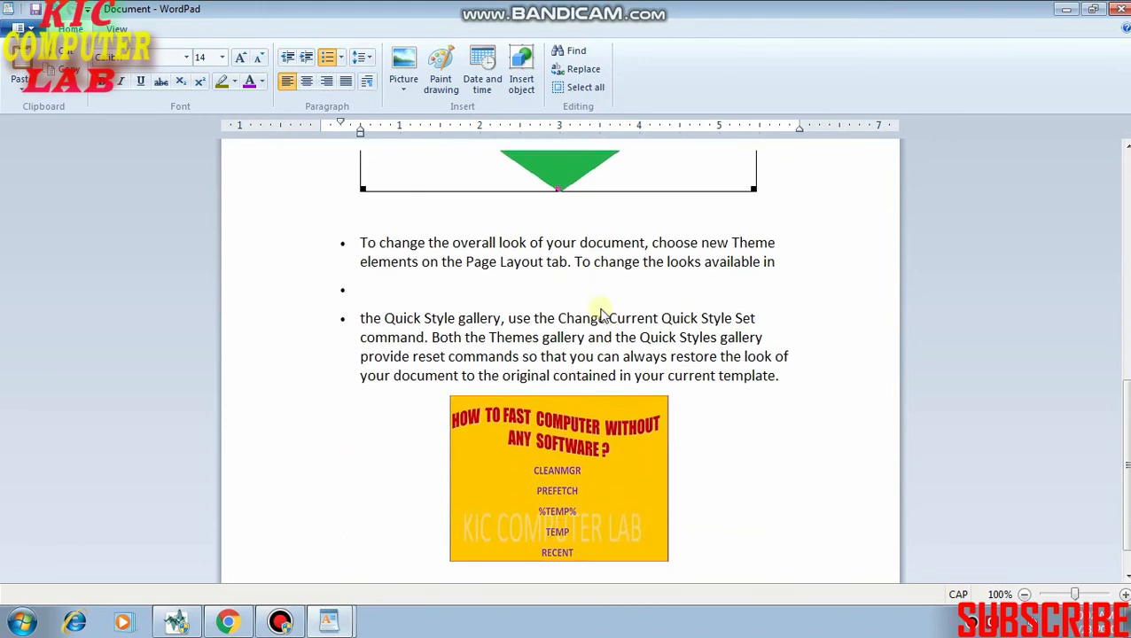
pyautogui.scroll(2, 600, 313)
pyautogui.scroll(1, 576, 244)
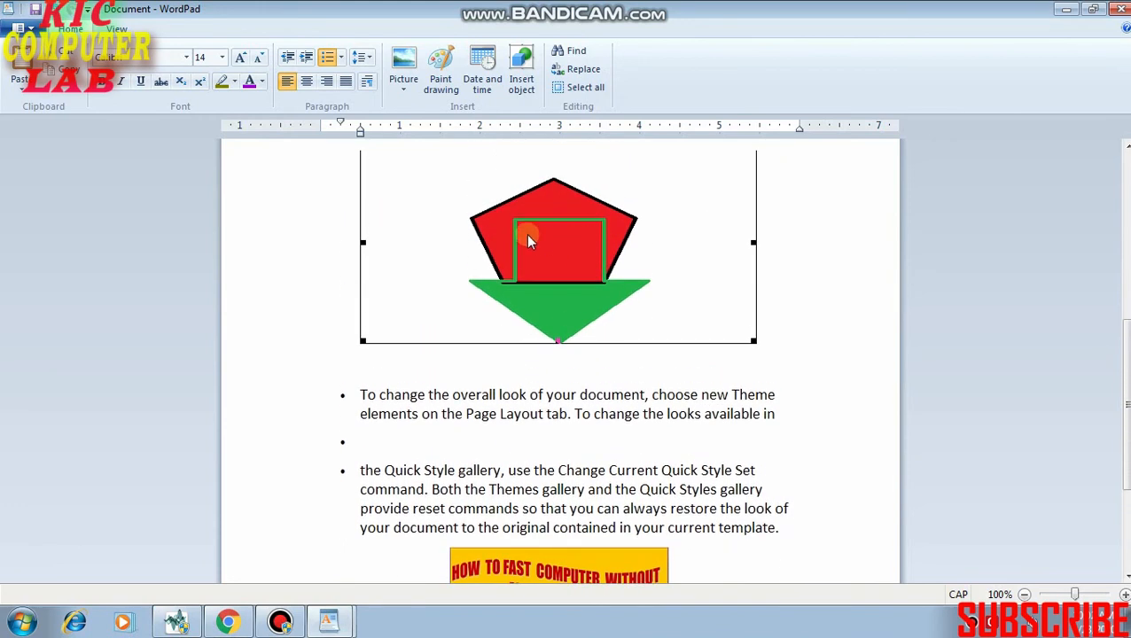
pyautogui.scroll(-3, 539, 330)
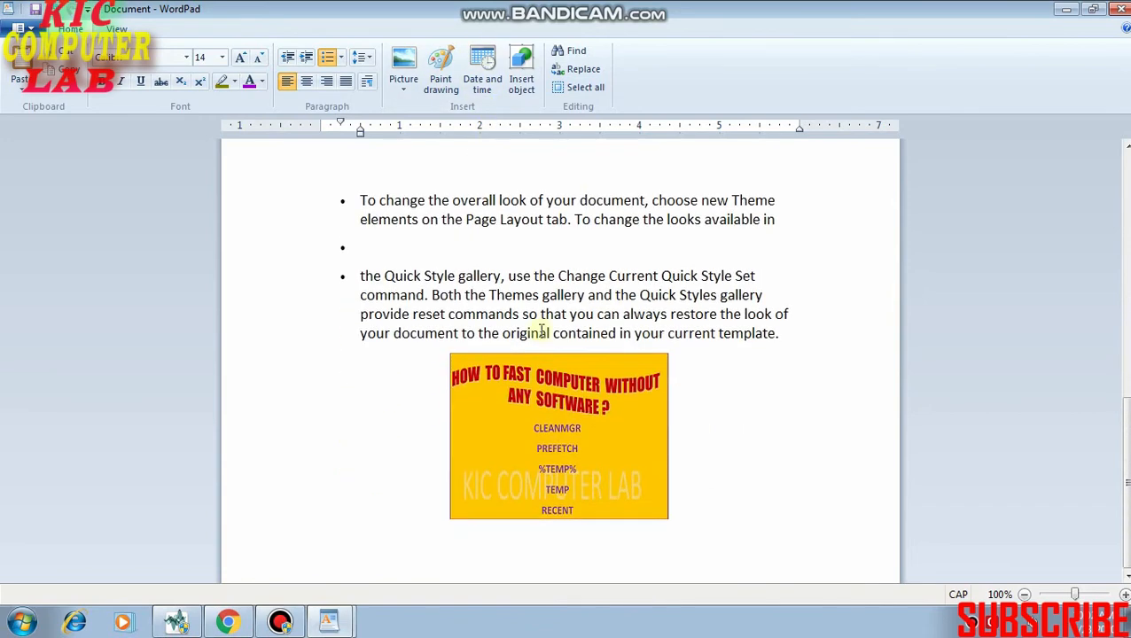
pyautogui.click(366, 247)
pyautogui.scroll(3, 366, 247)
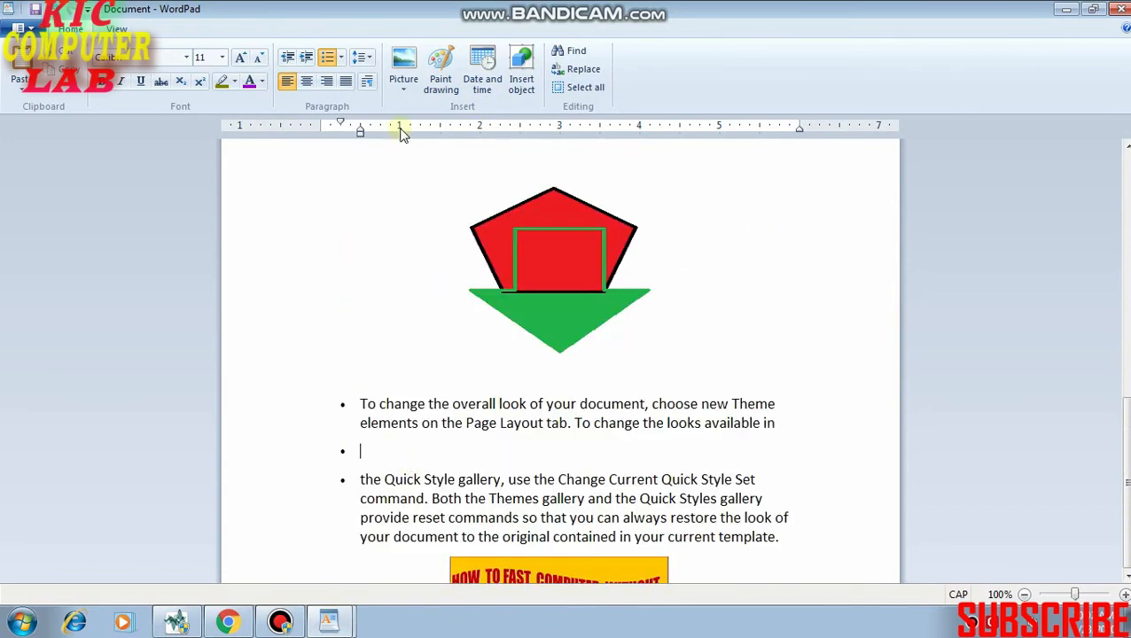
pyautogui.click(484, 82)
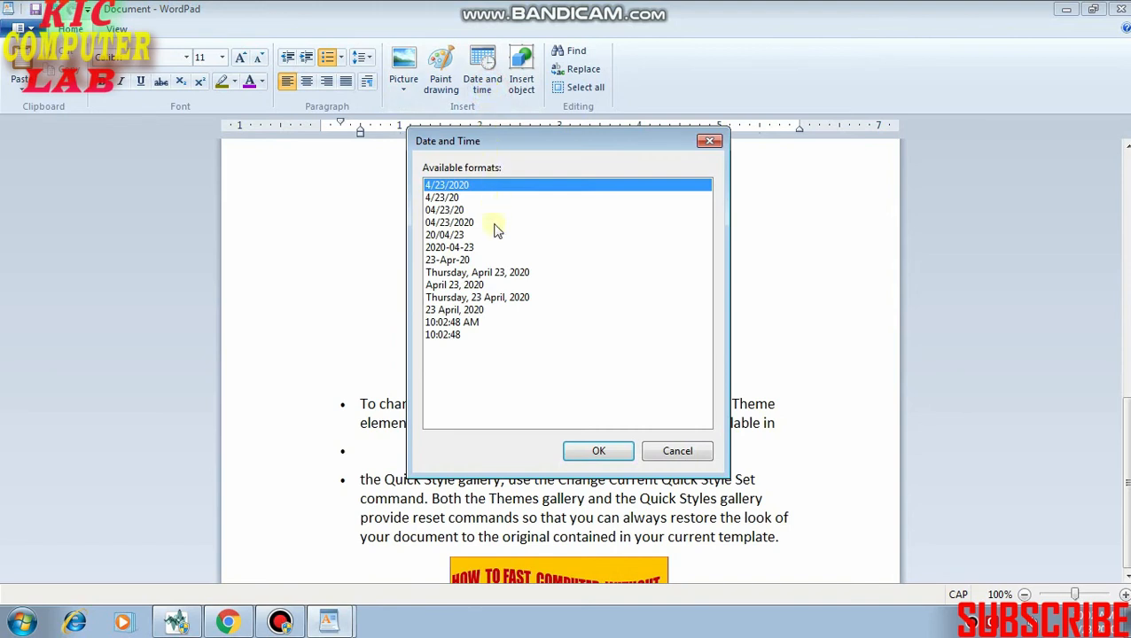
pyautogui.click(469, 274)
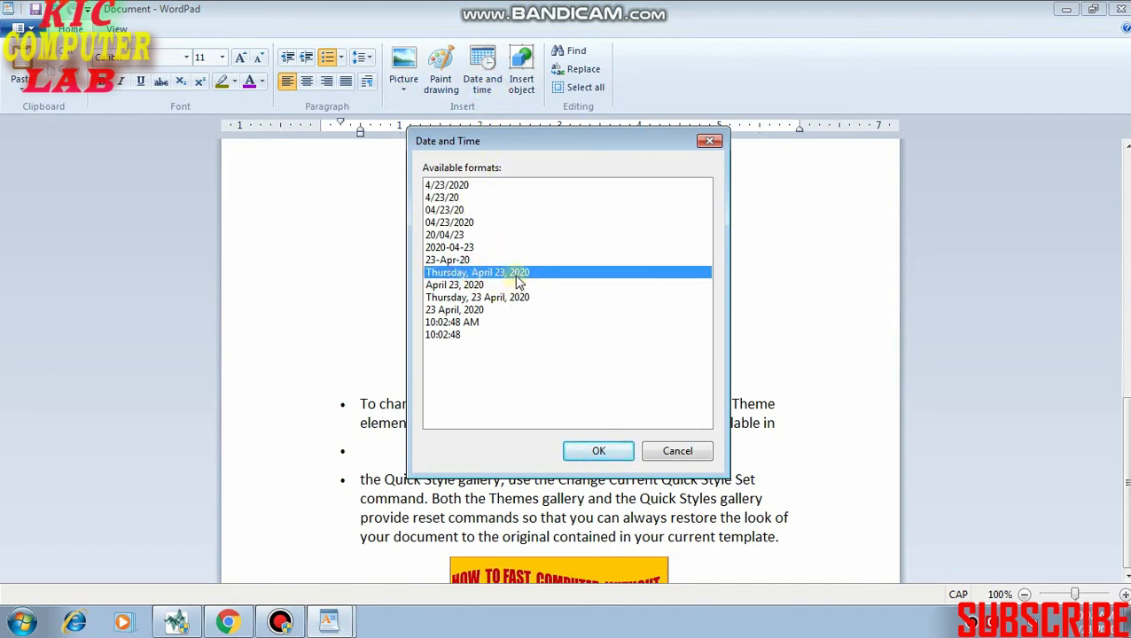
pyautogui.click(598, 451)
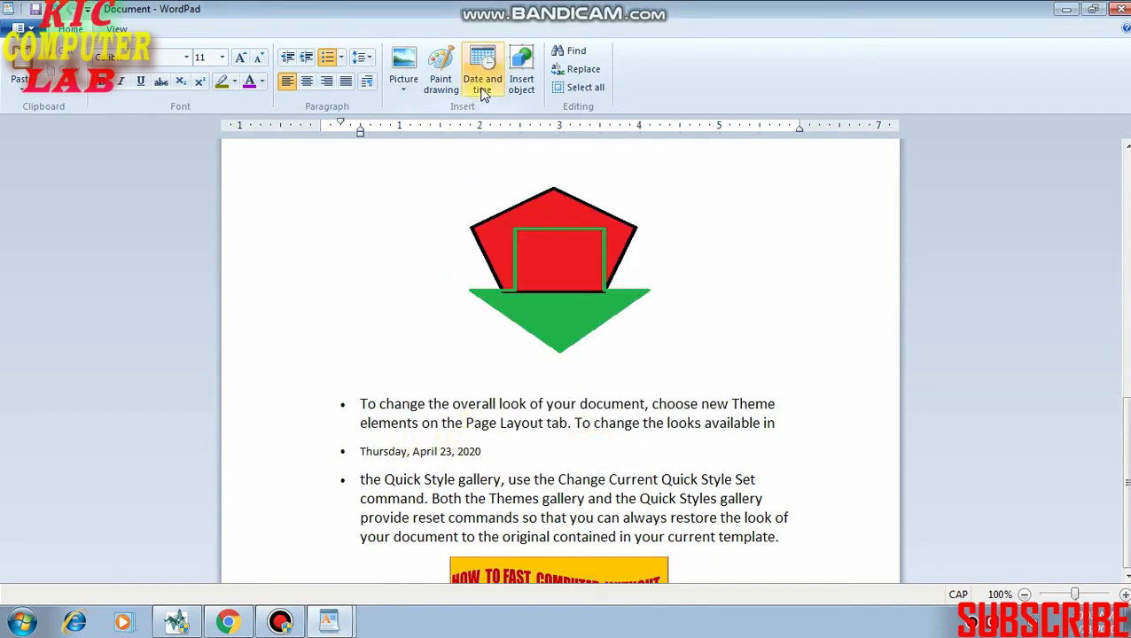
# Add a bulleted line below the date and insert a new Microsoft Office Excel Worksheet object there.
pyautogui.scroll(-4, 551, 160)
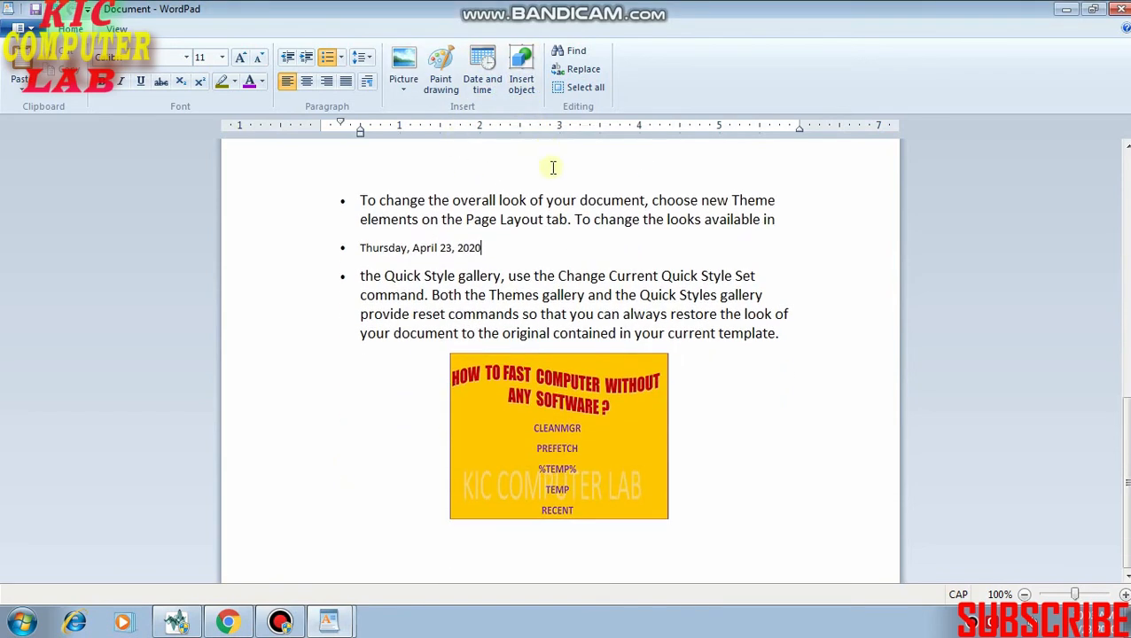
pyautogui.press('Return')
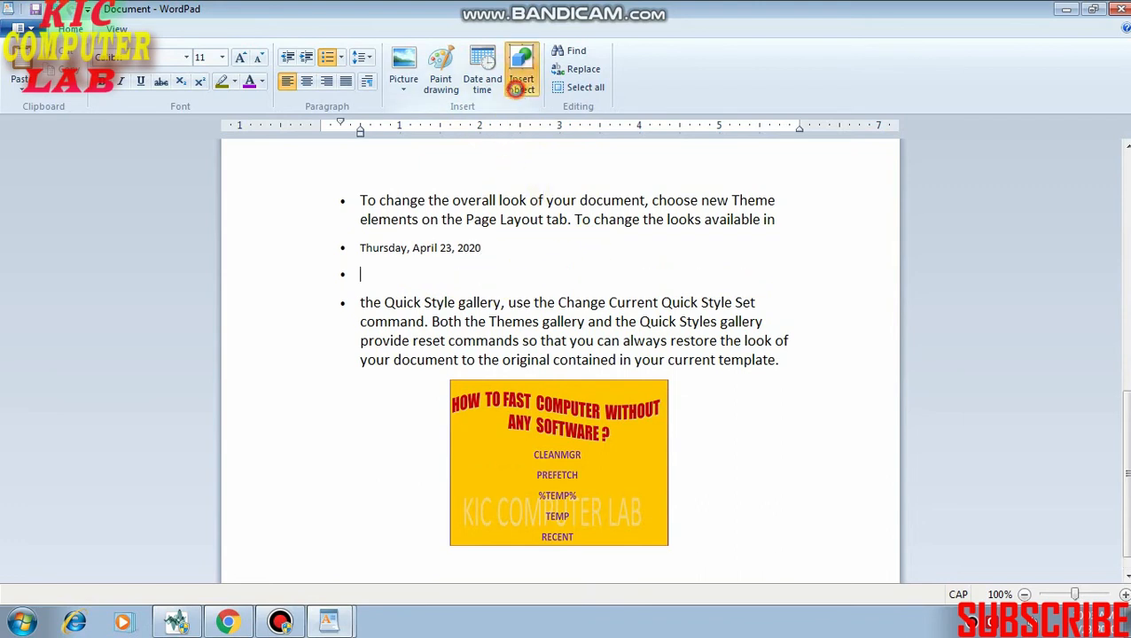
pyautogui.click(518, 87)
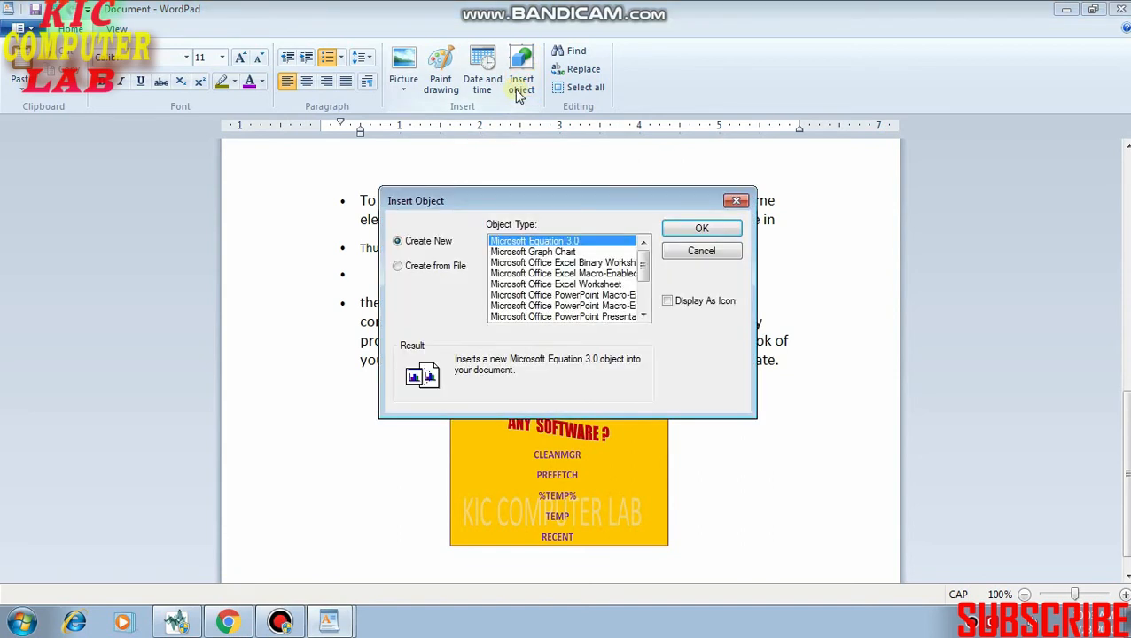
pyautogui.click(589, 284)
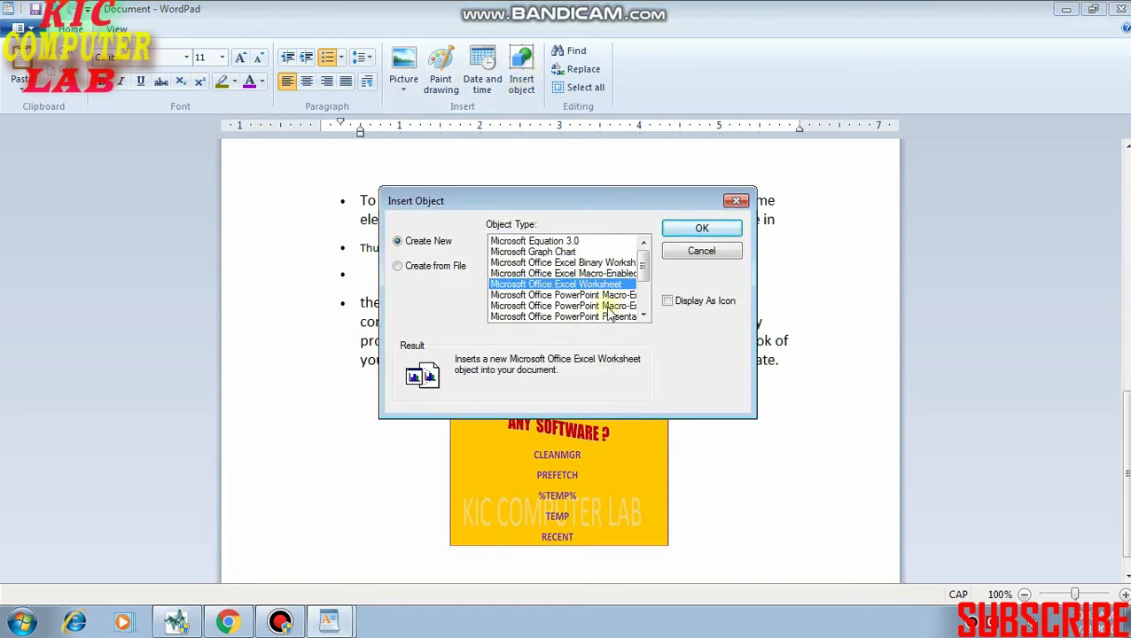
pyautogui.click(592, 306)
pyautogui.scroll(-1, 596, 299)
pyautogui.scroll(-2, 600, 306)
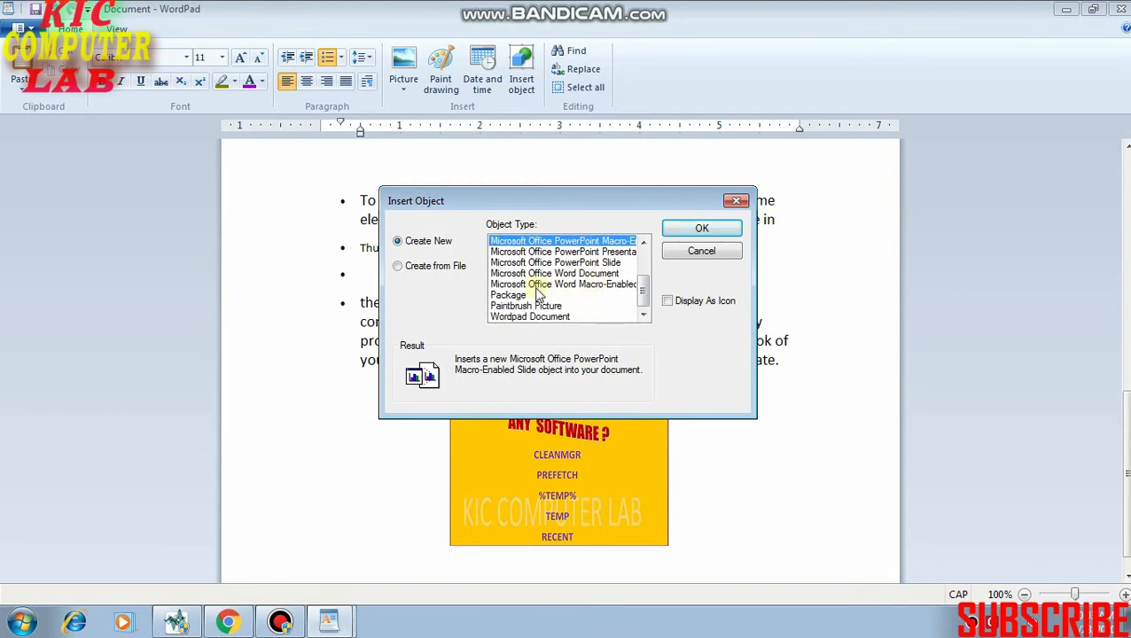
pyautogui.scroll(2, 550, 288)
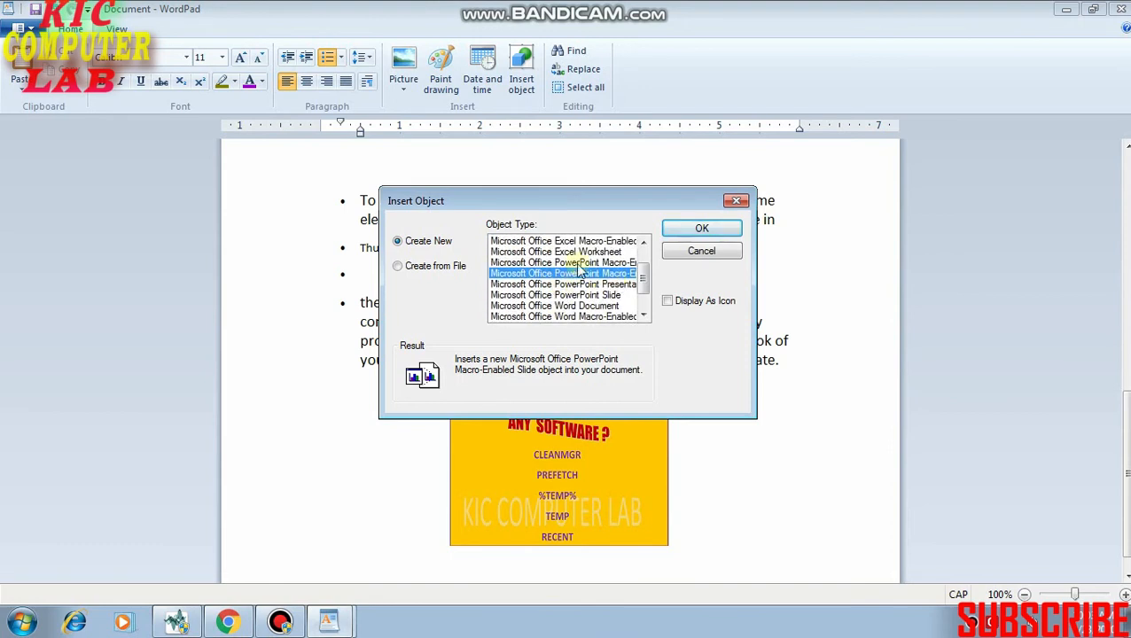
pyautogui.scroll(1, 576, 271)
pyautogui.click(554, 285)
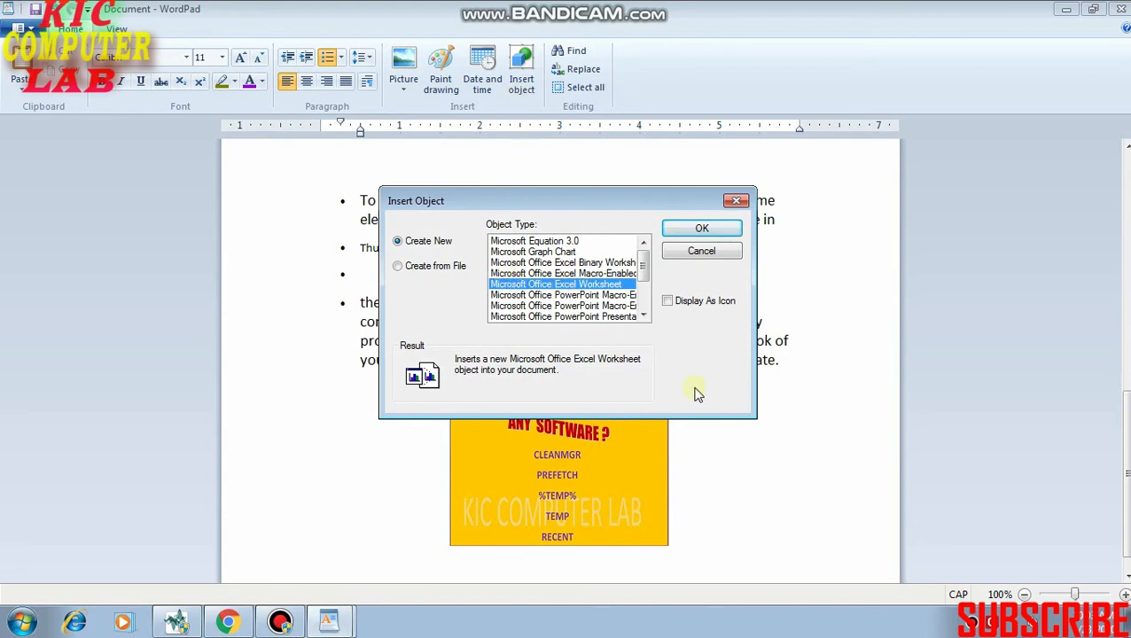
pyautogui.click(703, 229)
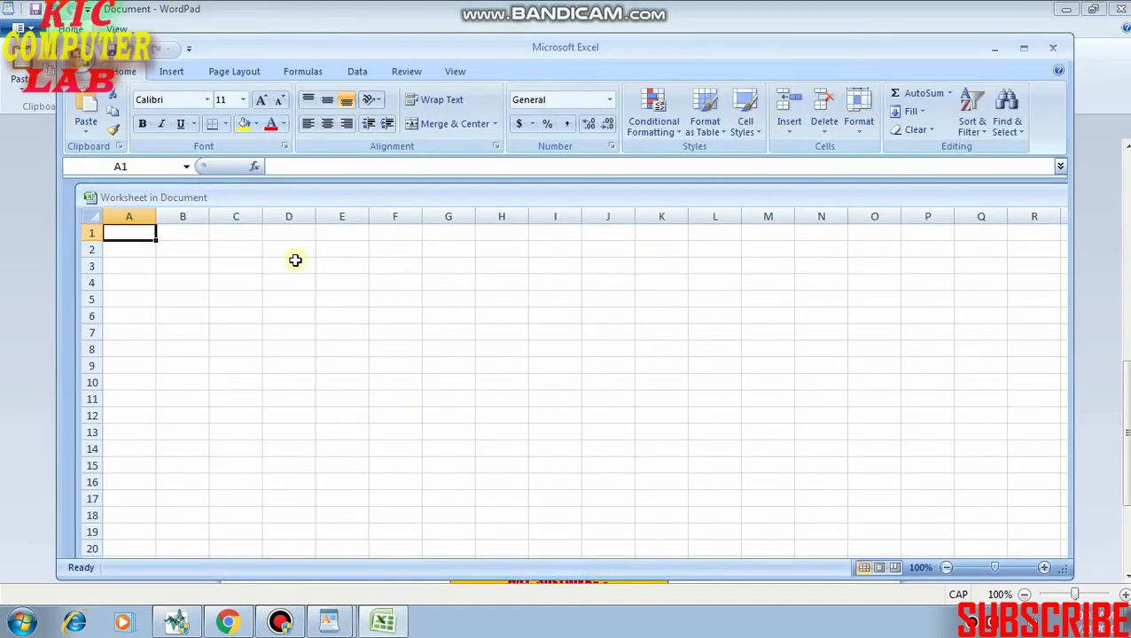
# Enter KJ in A1, W21 in B1 and As in C1 of the embedded worksheet, and close Excel to return to WordPad.
pyautogui.write('KJ')
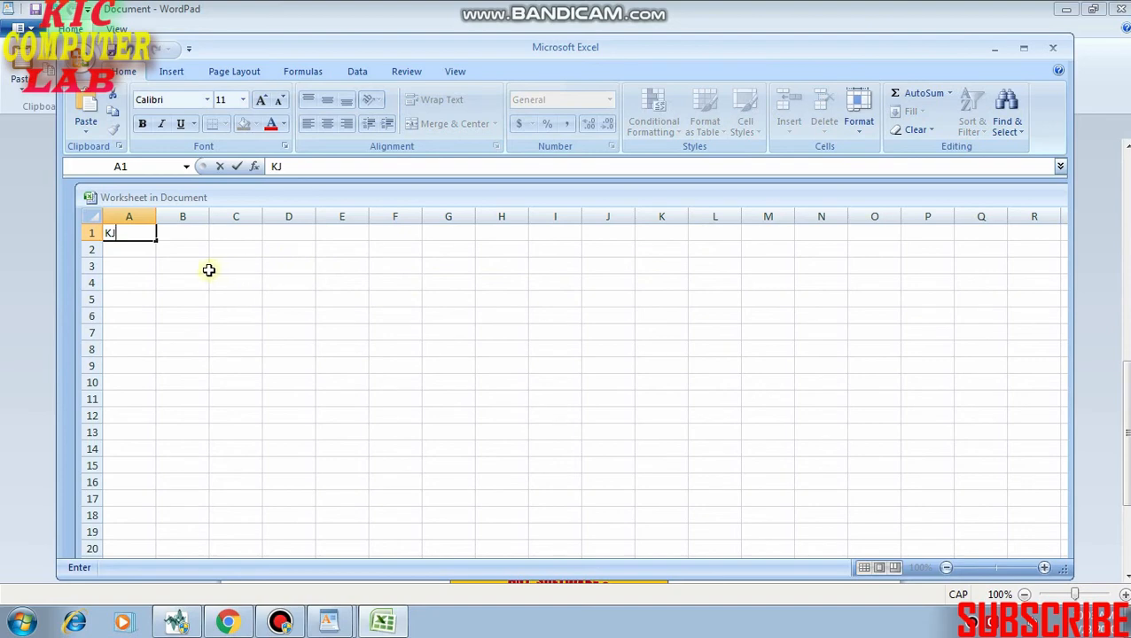
pyautogui.click(185, 238)
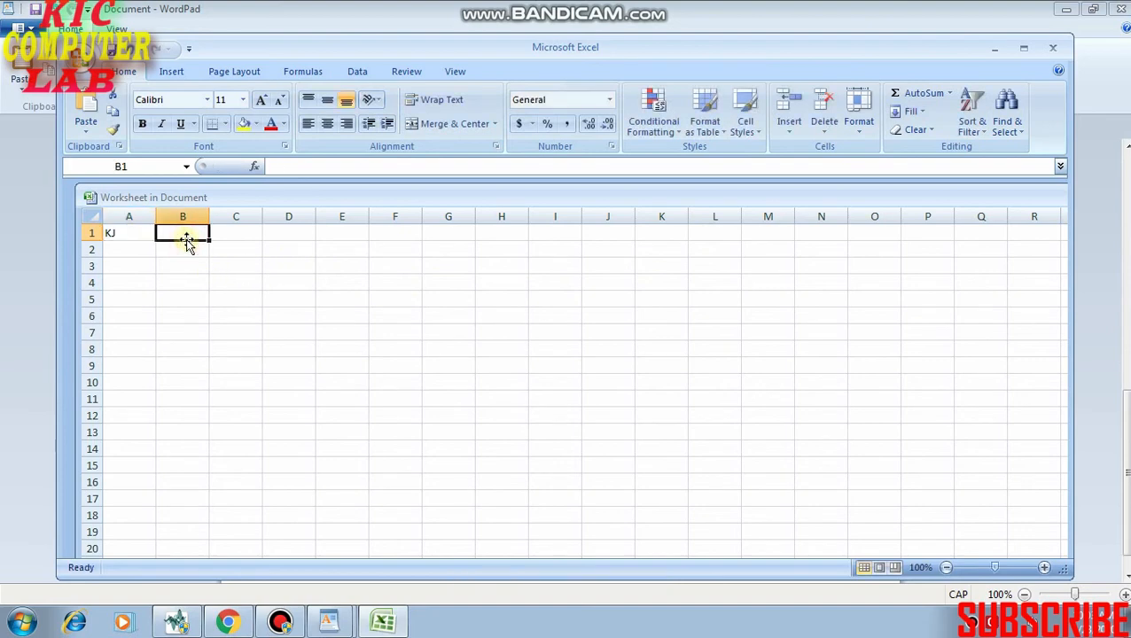
pyautogui.write('W21')
pyautogui.click(220, 233)
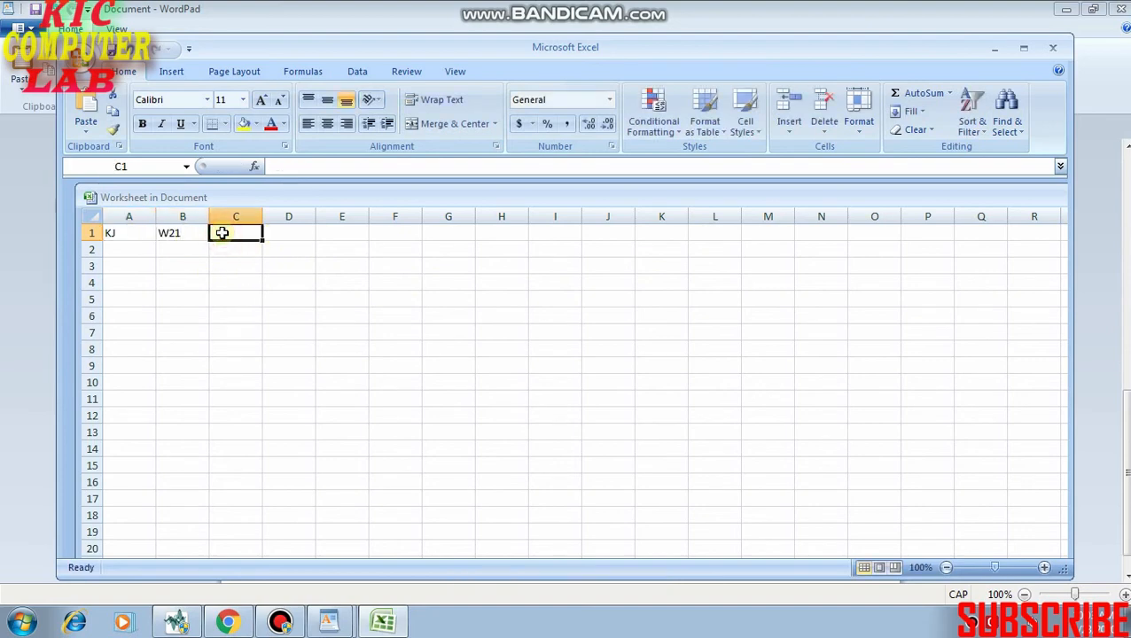
pyautogui.write('aS')
pyautogui.click(323, 335)
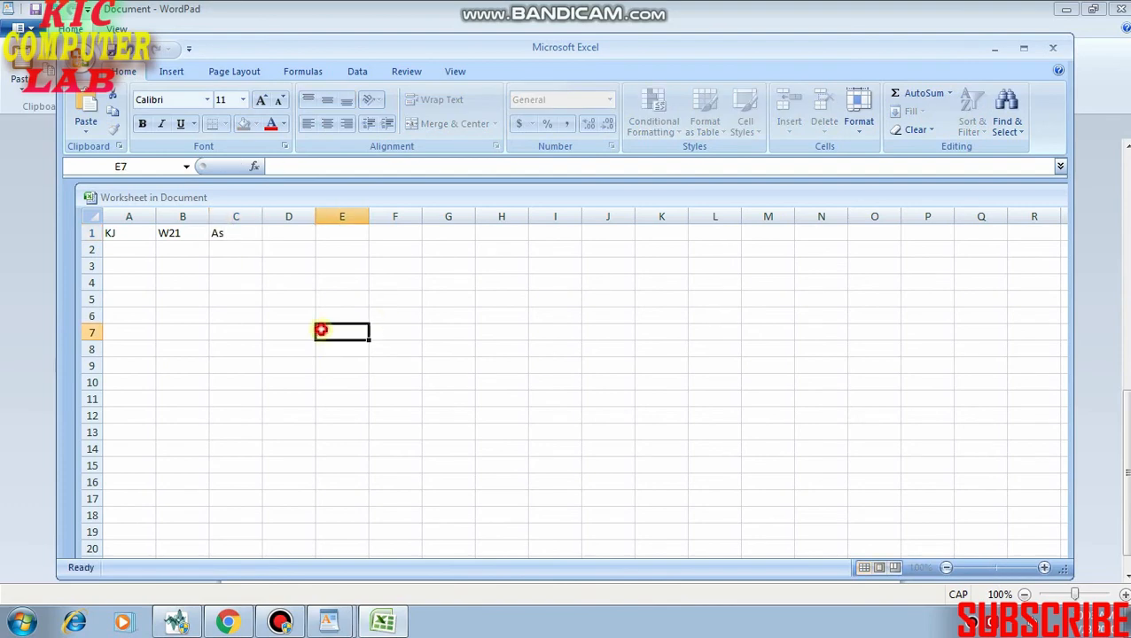
pyautogui.click(1049, 54)
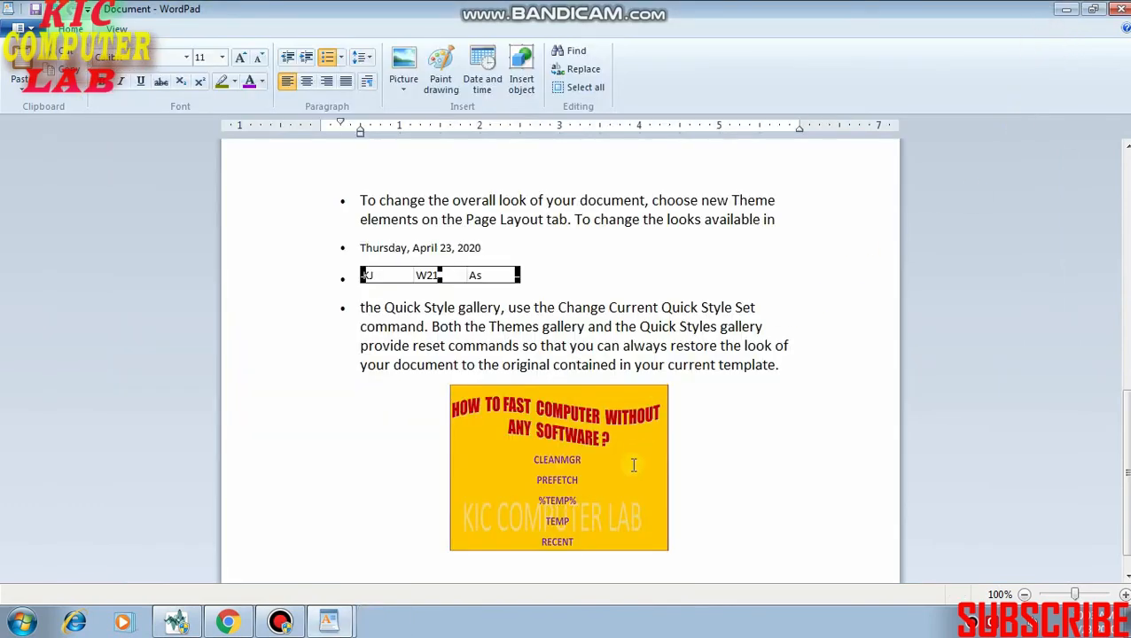
# Select the word "so" in the last bulleted paragraph and search the whole document for its occurrences.
pyautogui.scroll(-1, 664, 454)
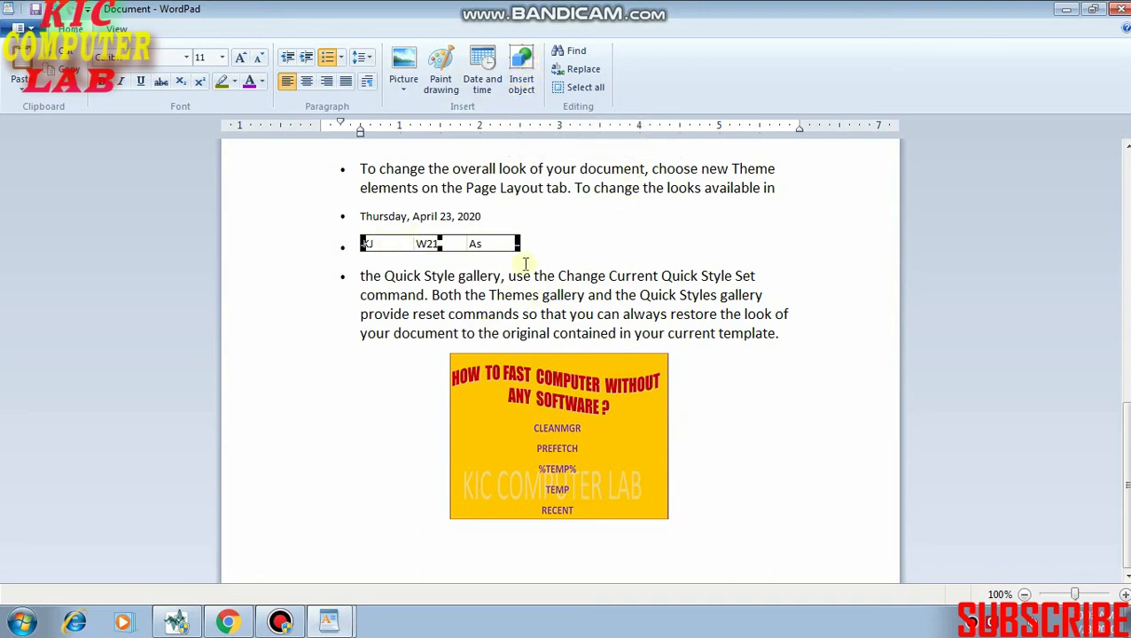
pyautogui.scroll(3, 532, 262)
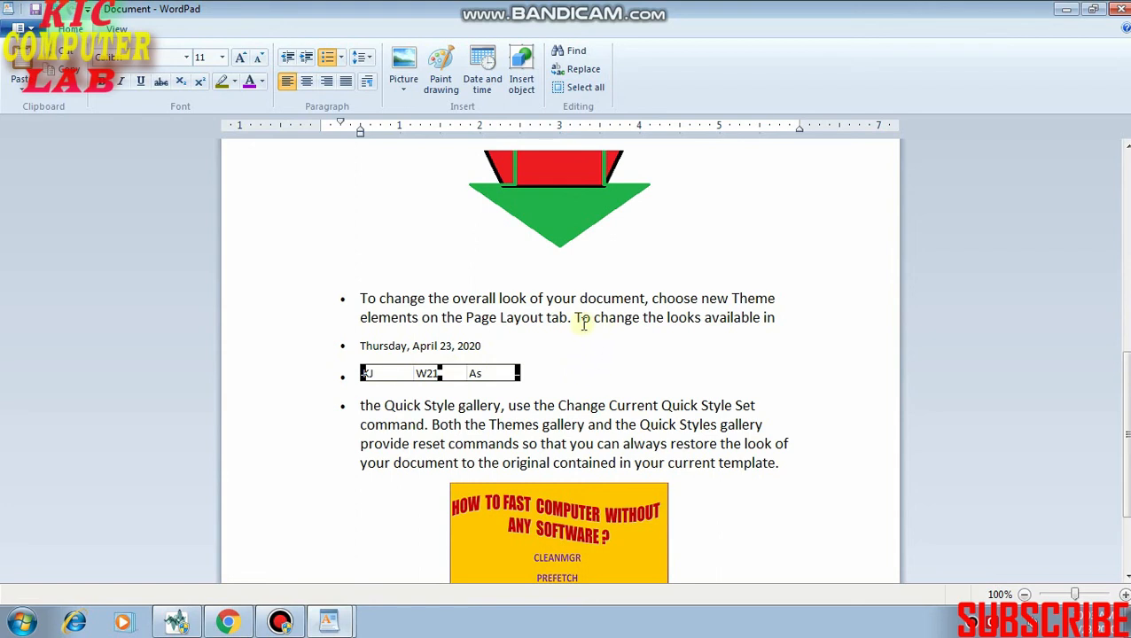
pyautogui.scroll(-3, 538, 317)
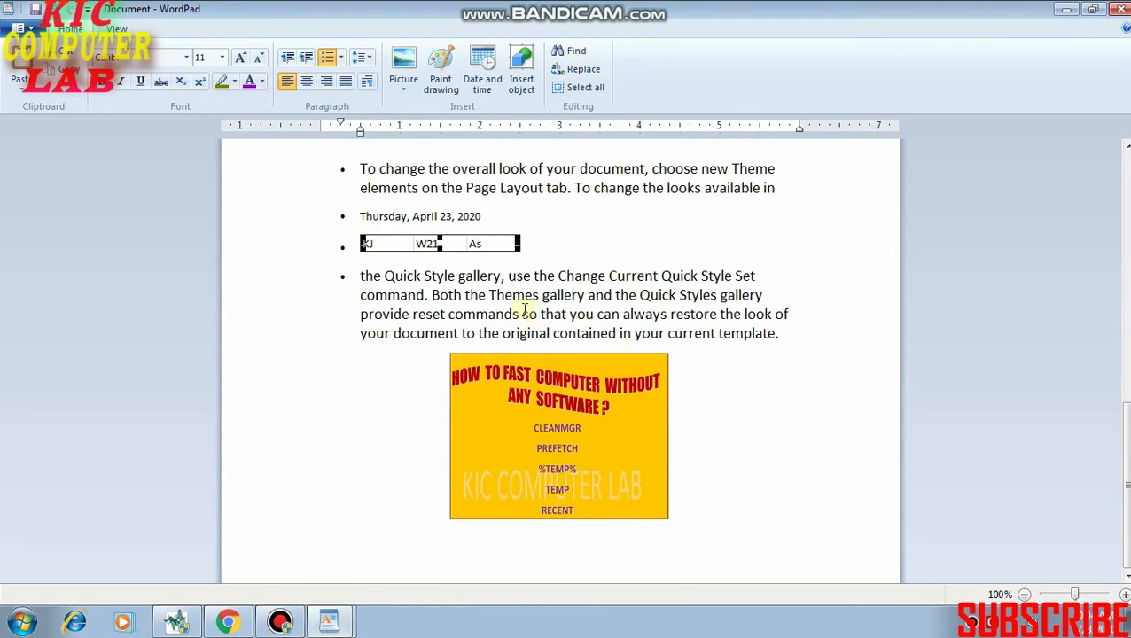
pyautogui.click(524, 314)
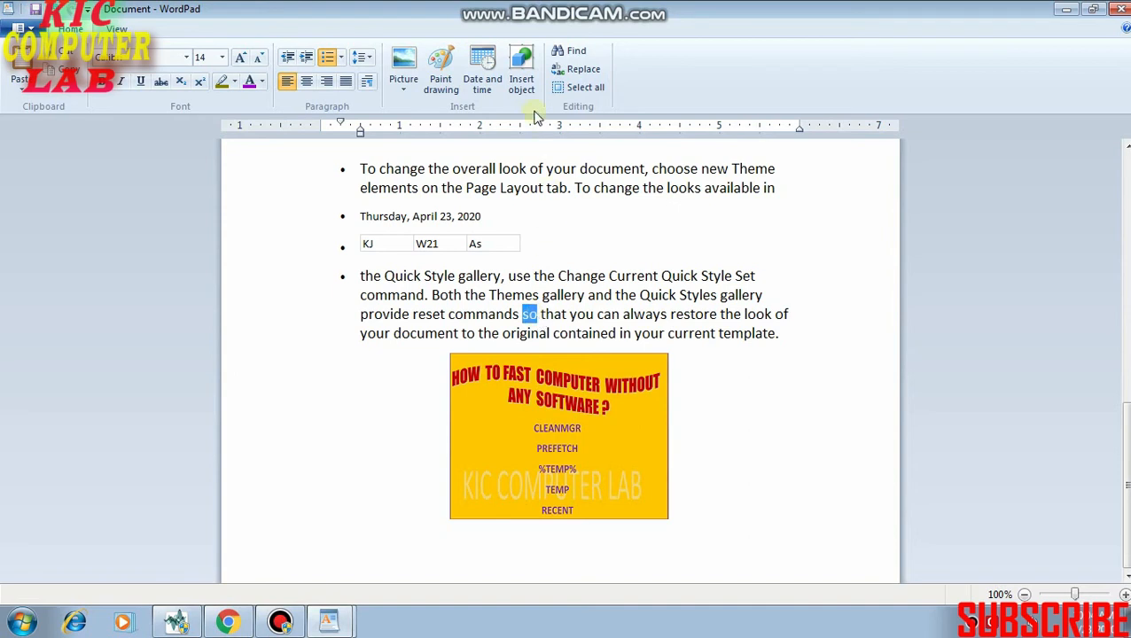
pyautogui.click(576, 51)
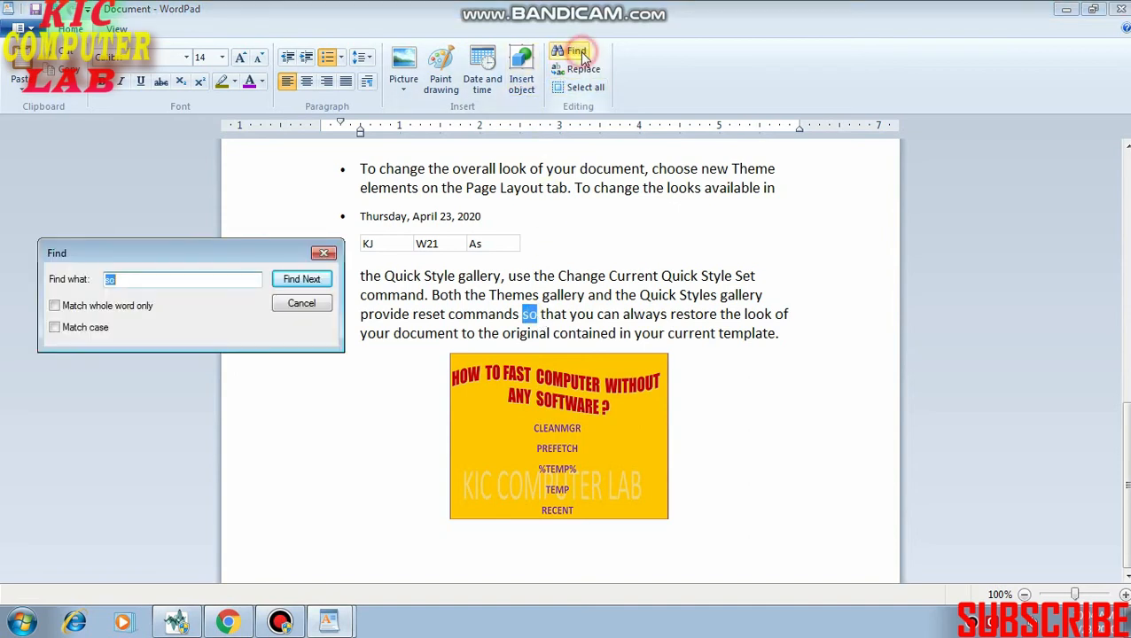
pyautogui.click(149, 281)
pyautogui.click(303, 282)
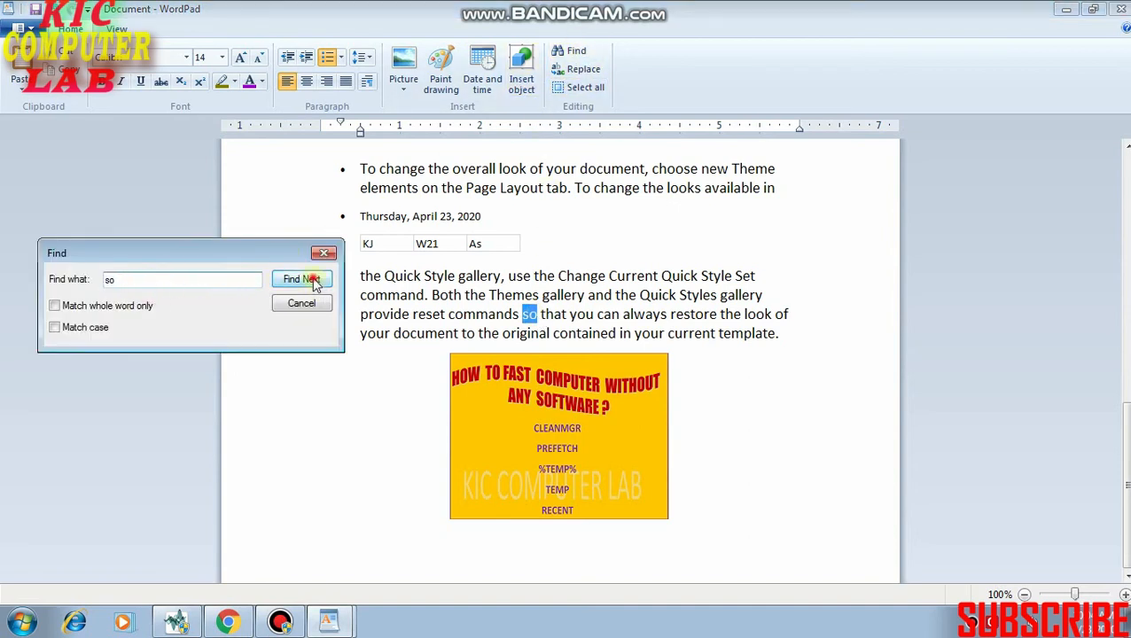
pyautogui.click(310, 280)
pyautogui.click(315, 282)
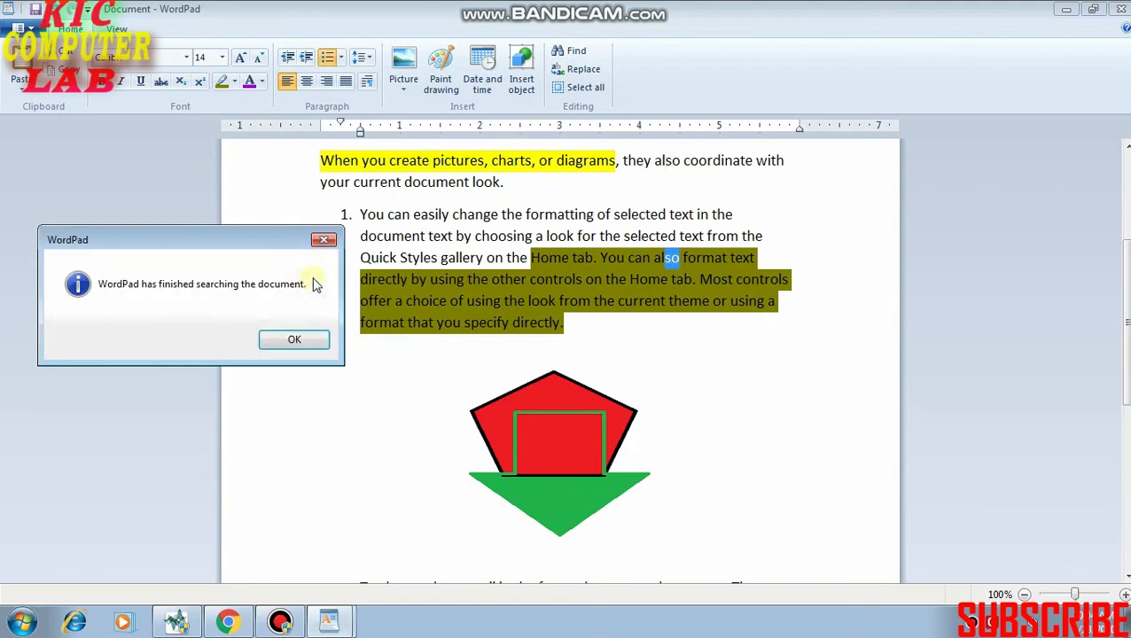